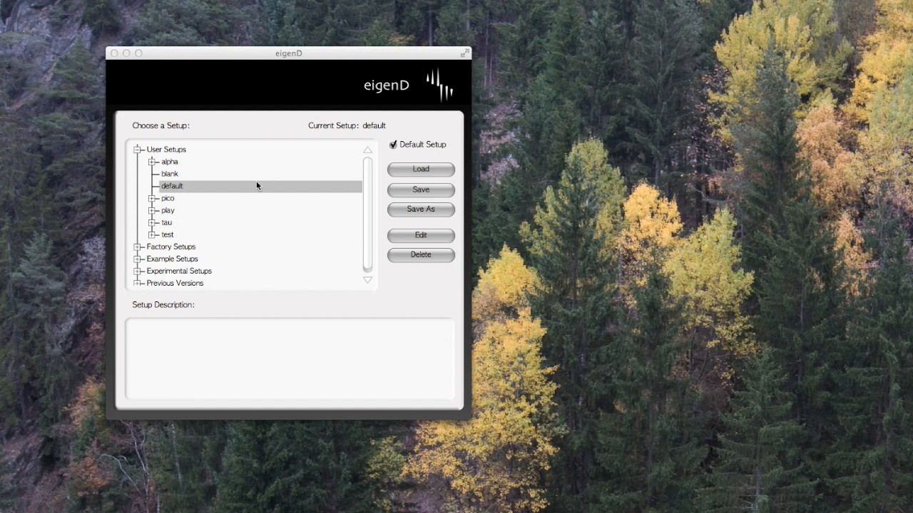
Load the blank setup from the Factory Setups and move the eigenD window out of the way
click(138, 247)
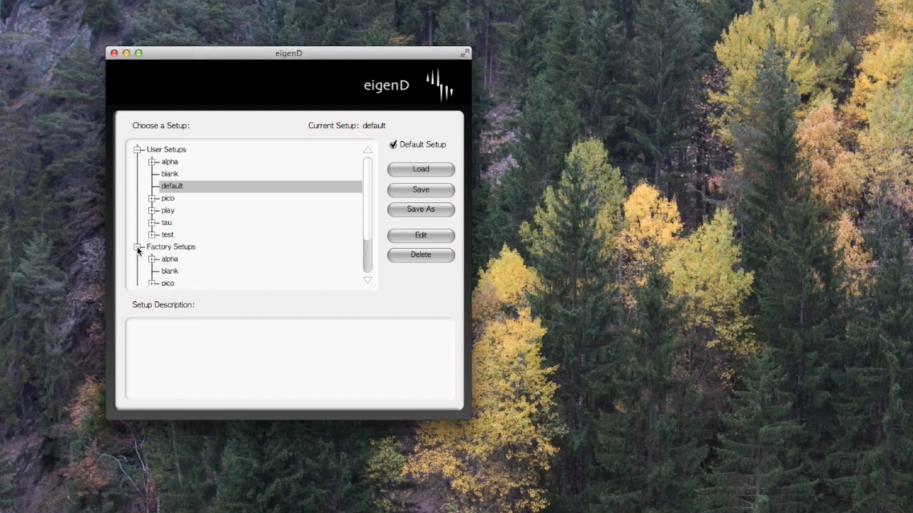
click(170, 271)
click(414, 169)
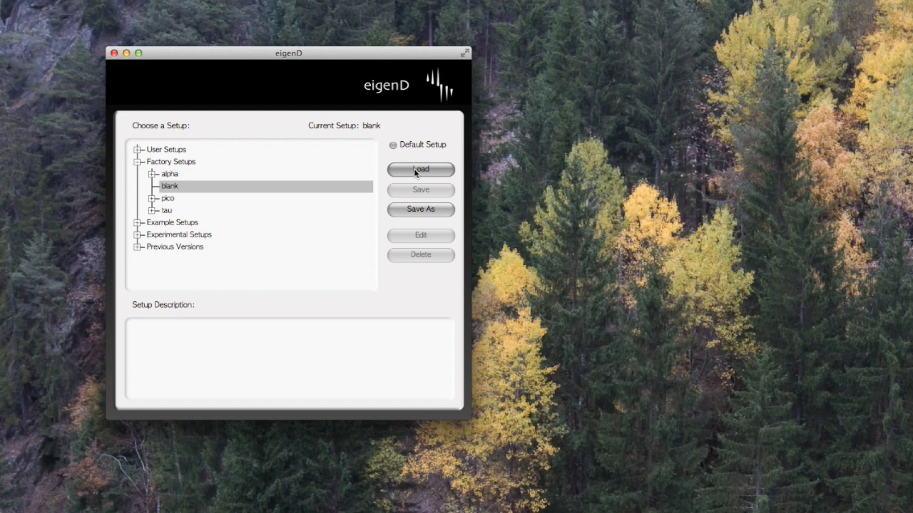
drag(280, 58, 299, 510)
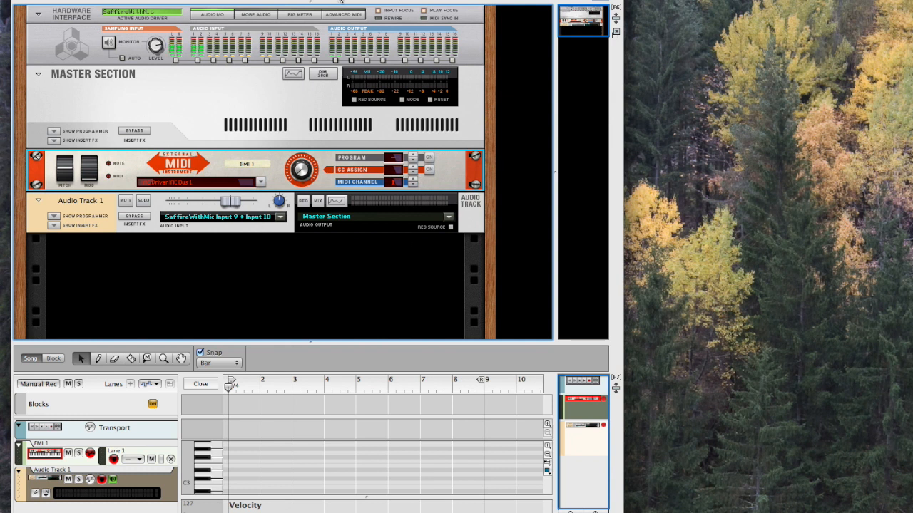
Switch to Workbench, reposition its window, and place the eigend 1 agent between workbench and interpreter 1
key(ctrl+Left)
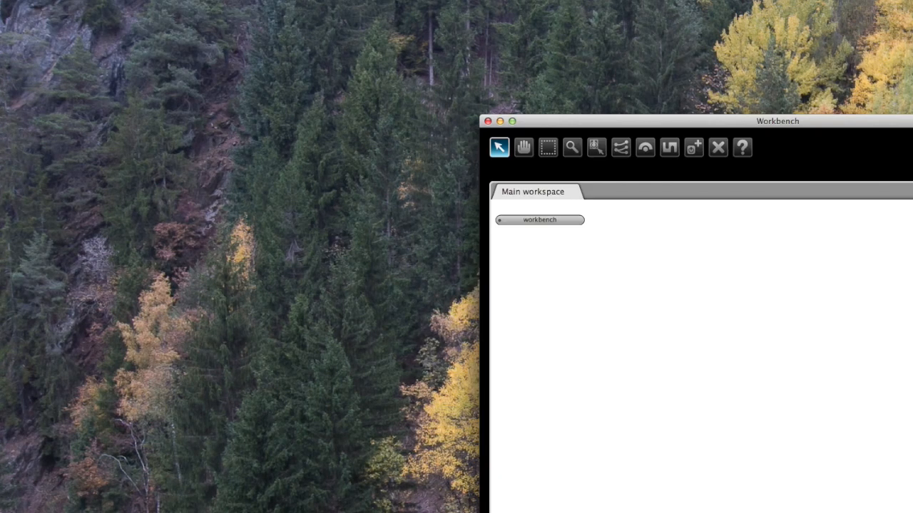
drag(822, 123, 352, 0)
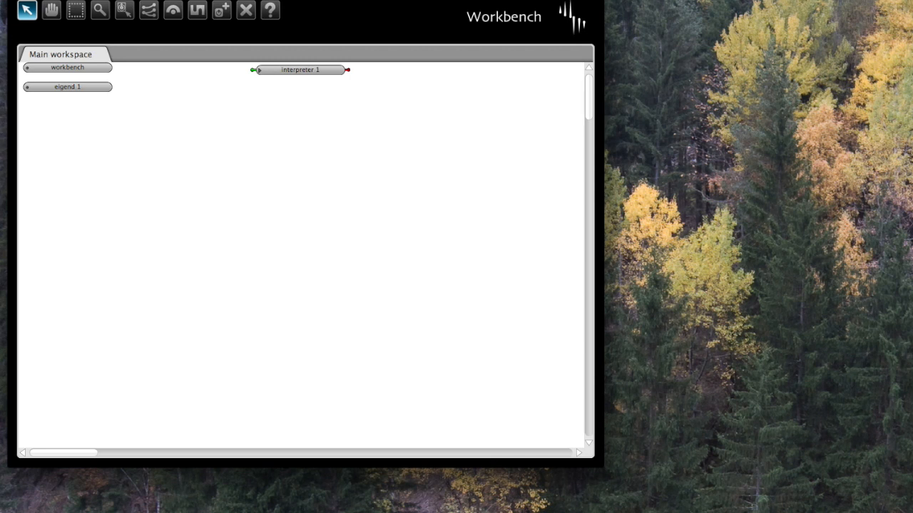
click(54, 13)
drag(78, 86, 181, 69)
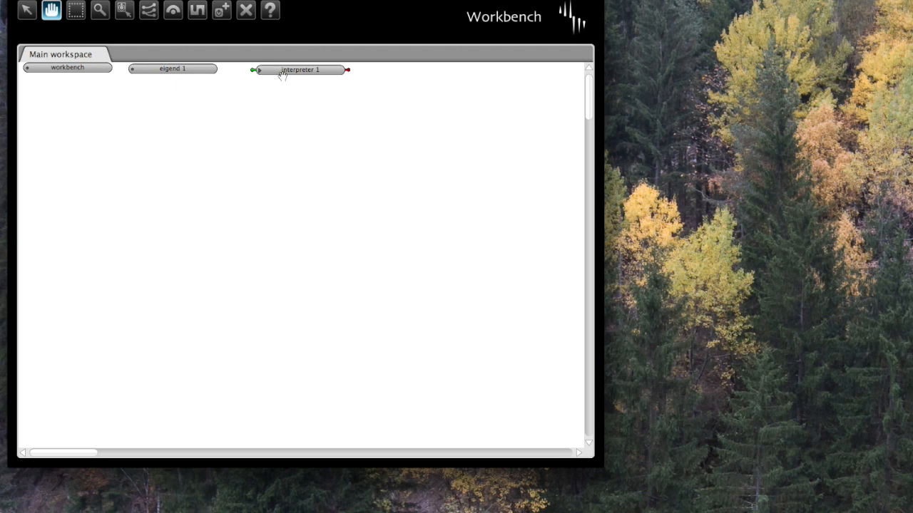
drag(258, 0, 274, 0)
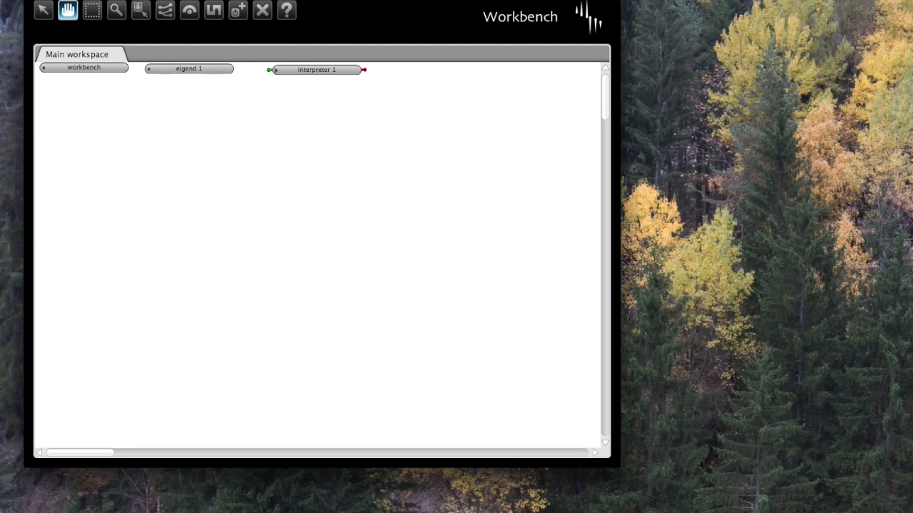
Create a Midi Input agent with number 1 and place it below the workbench agent
click(238, 11)
click(69, 141)
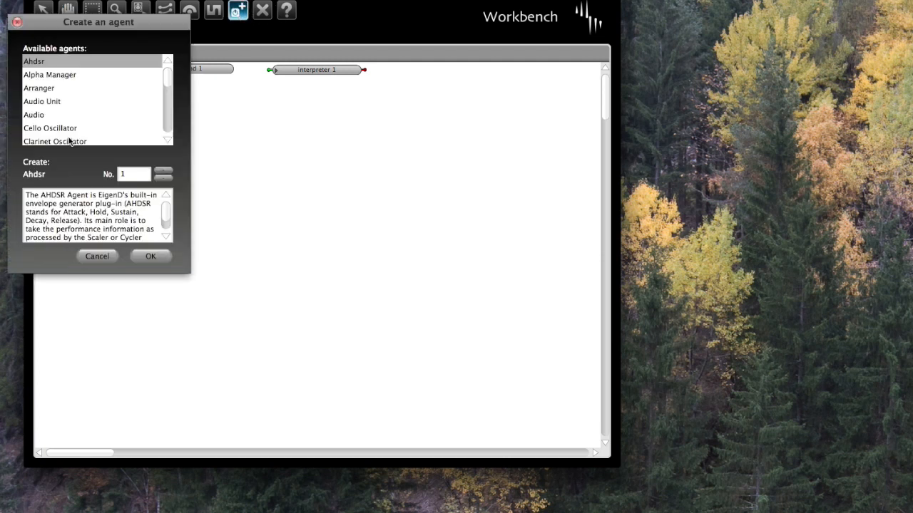
click(168, 82)
drag(168, 82, 167, 103)
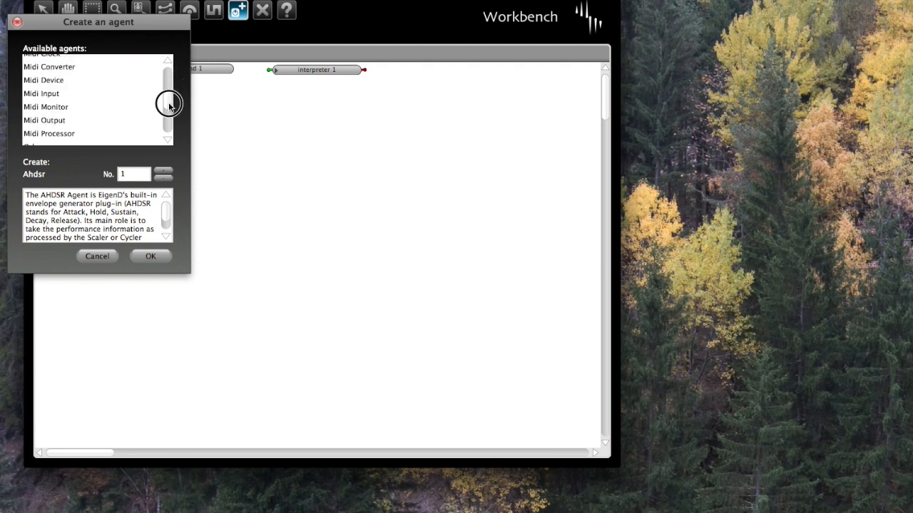
click(50, 93)
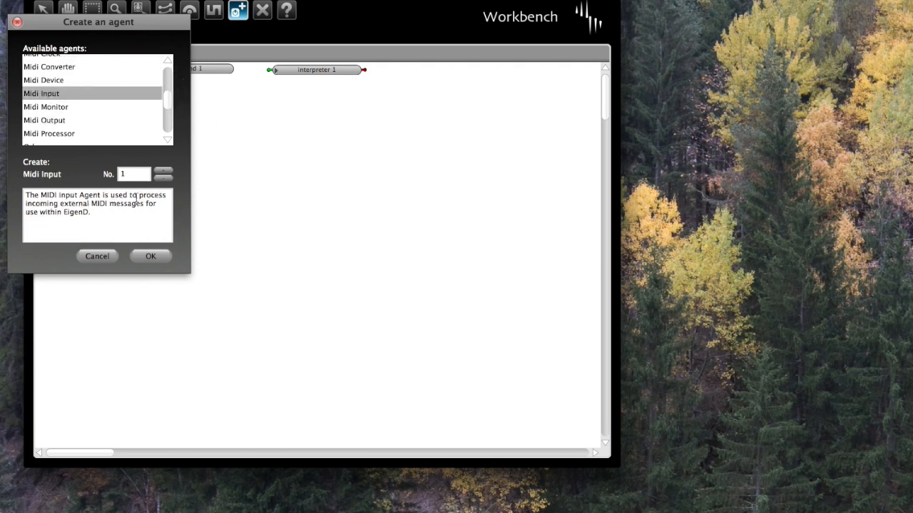
click(143, 260)
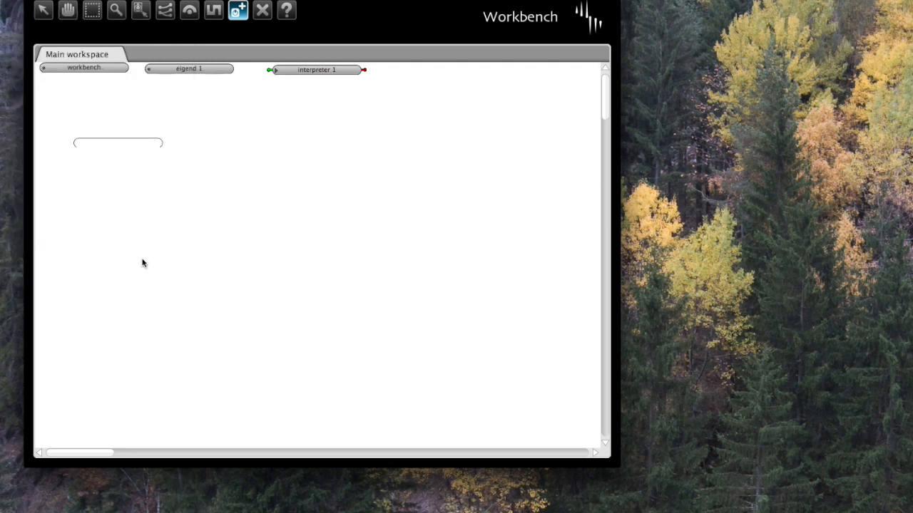
click(68, 10)
drag(136, 143, 109, 136)
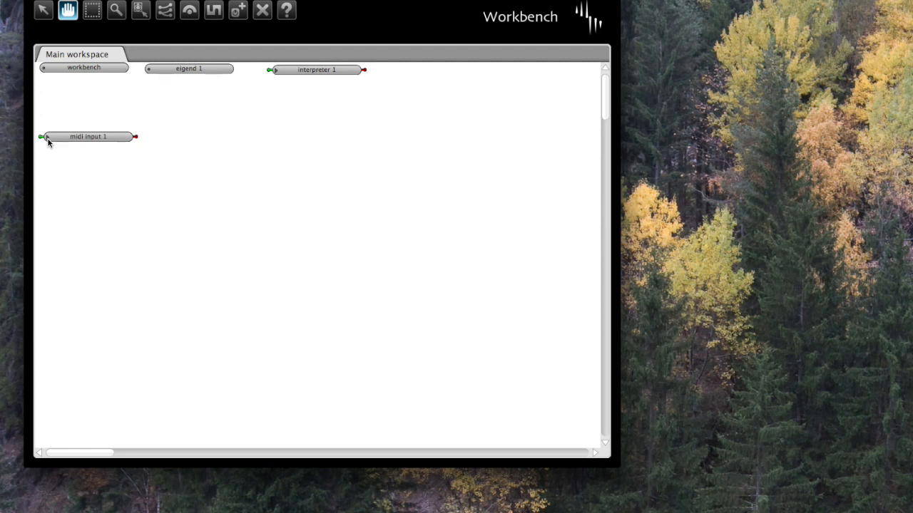
Create an Audio Unit agent with number 1 beside the midi input 1 agent
click(239, 11)
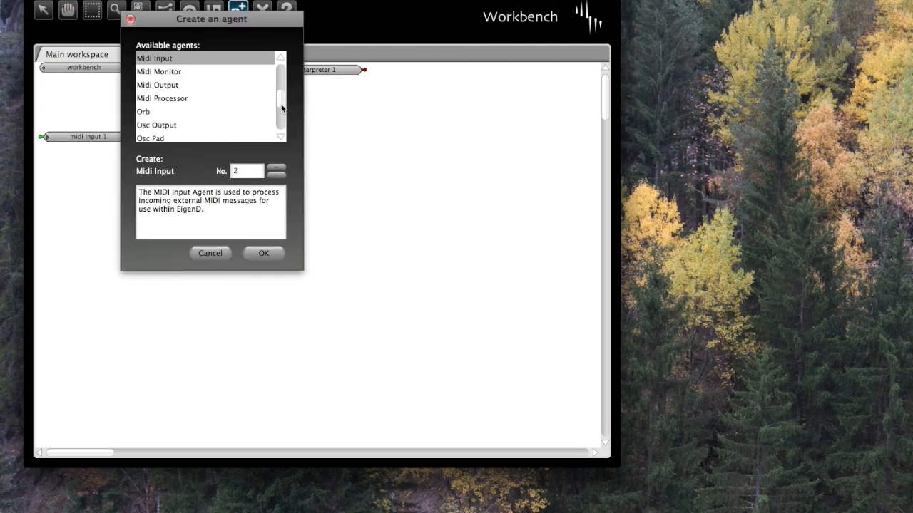
drag(283, 105, 284, 104)
drag(284, 87, 283, 76)
click(169, 99)
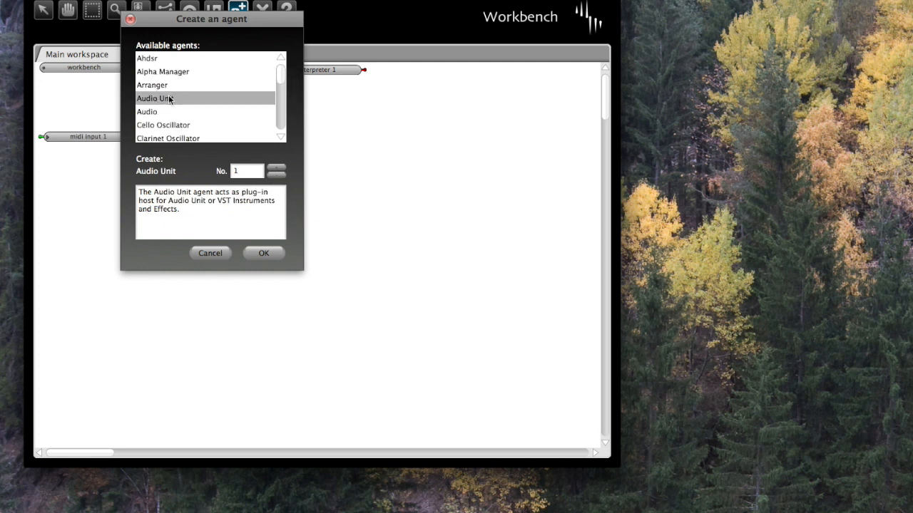
click(265, 254)
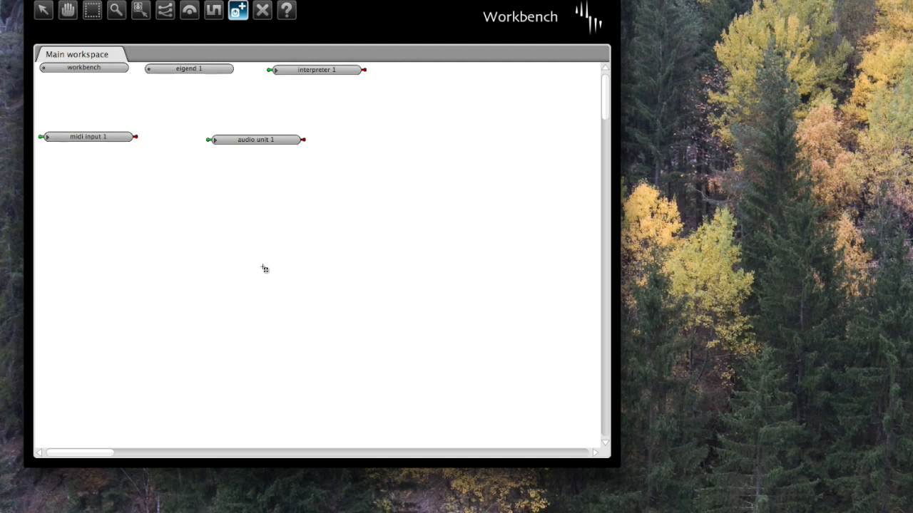
Load Modartt's Pianoteq 5 (AudioUnit Synth) as the plugin of audio unit 1
key(i)
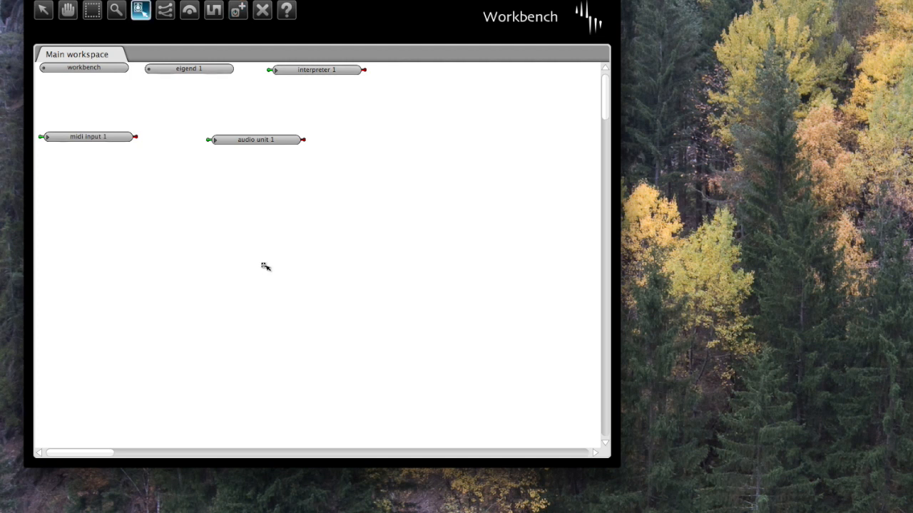
click(256, 140)
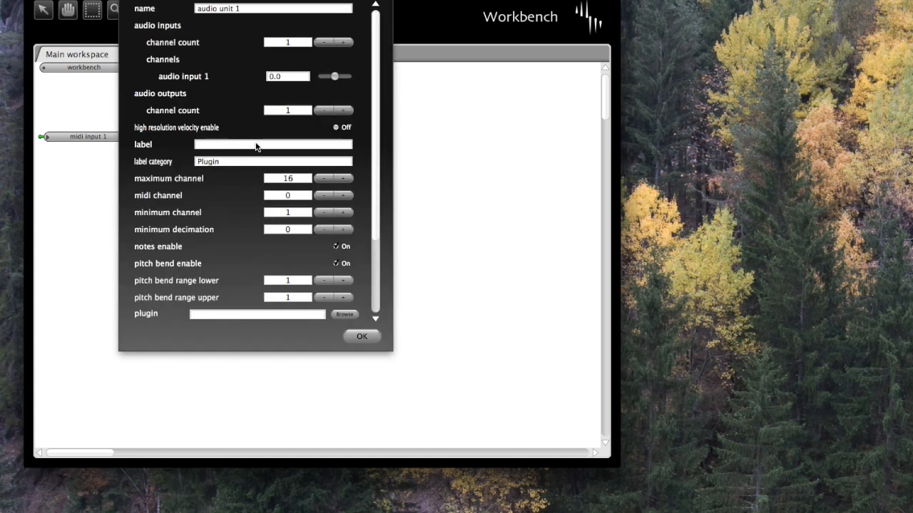
click(344, 314)
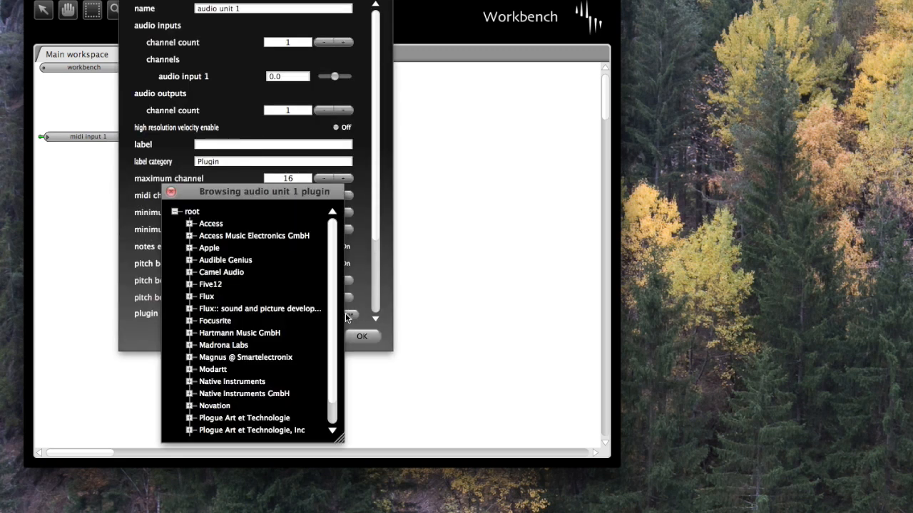
drag(329, 293, 332, 309)
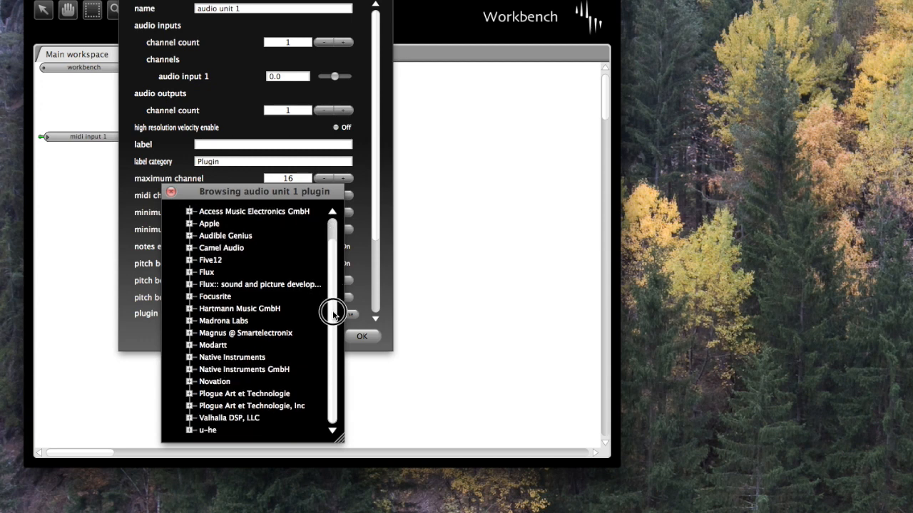
click(189, 346)
click(283, 394)
scroll(303, 397, down, 1)
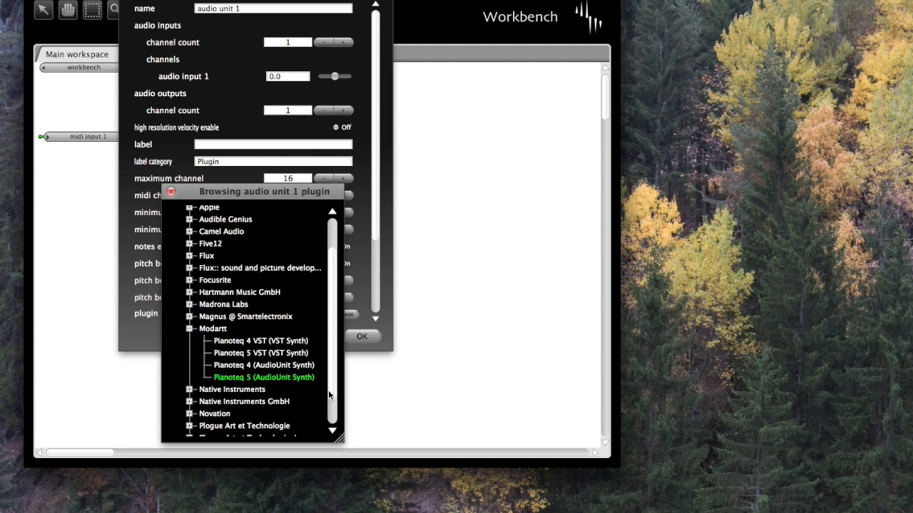
double_click(282, 378)
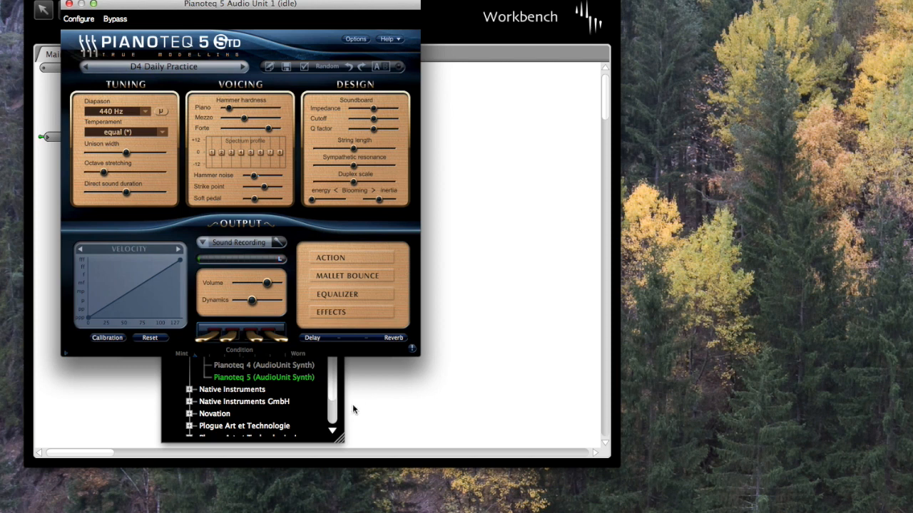
Move the Pianoteq 5 window below the workspace and close the plugin browser and audio unit 1's properties
drag(205, 4, 150, 509)
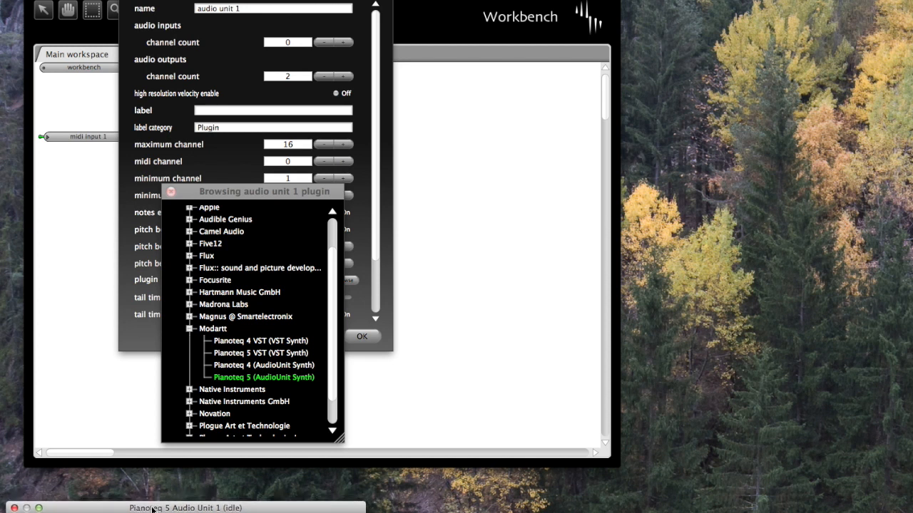
click(171, 192)
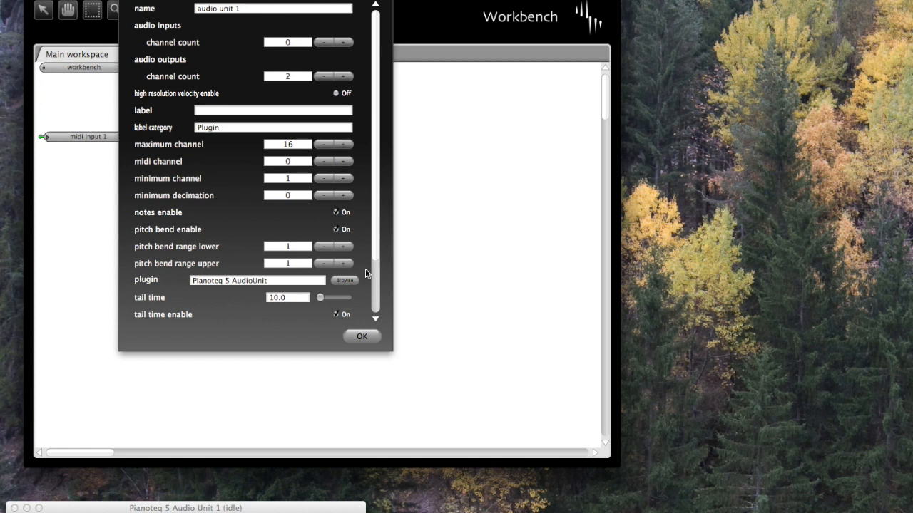
scroll(311, 272, down, 1)
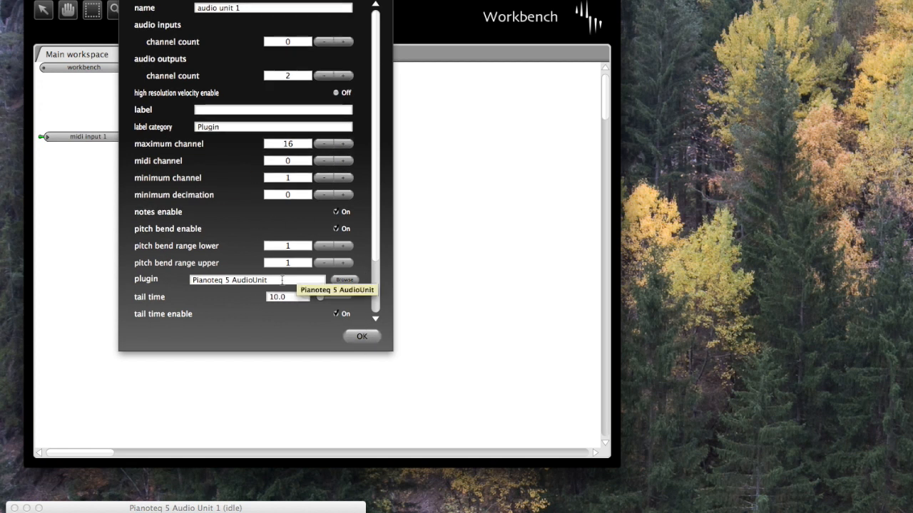
click(370, 340)
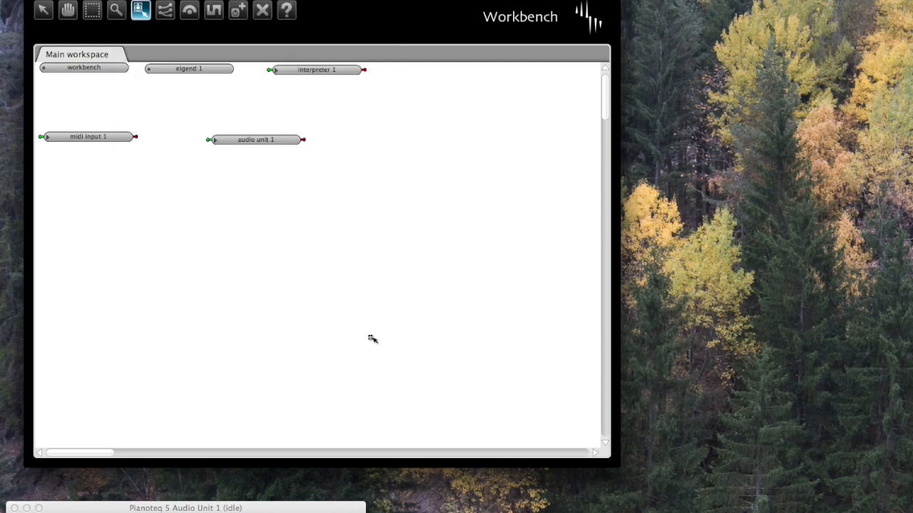
Connect the output of midi input 1 to the input of audio unit 1
click(163, 13)
drag(117, 138, 234, 142)
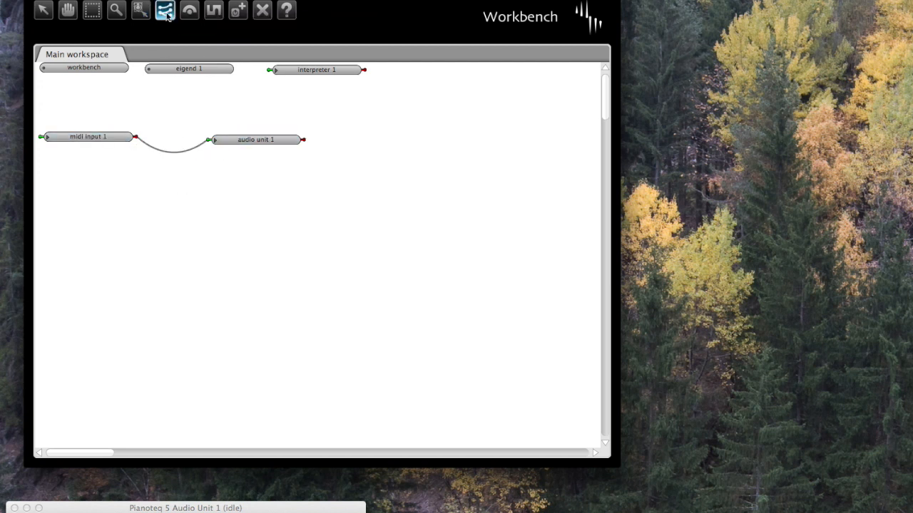
click(42, 9)
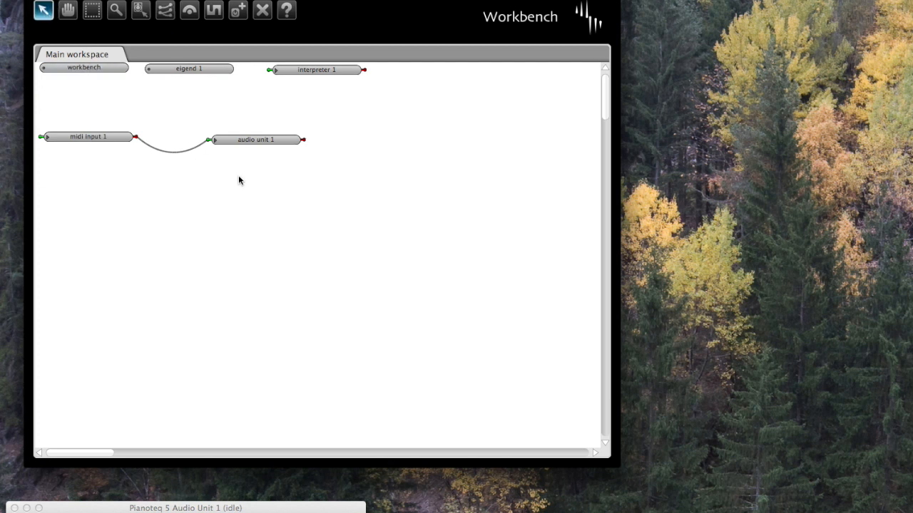
Expand audio unit 1 and midi input 1 to examine their connected ports, and collapse midi input 1 again
click(215, 141)
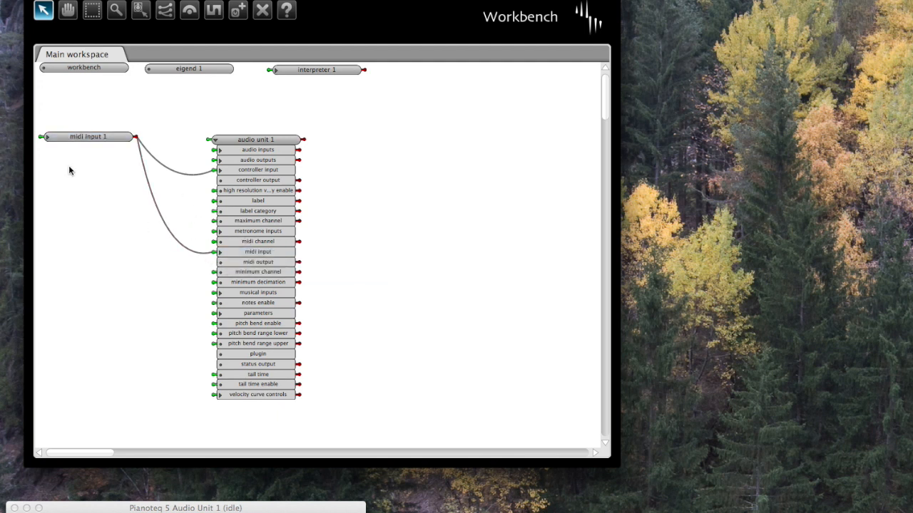
click(47, 137)
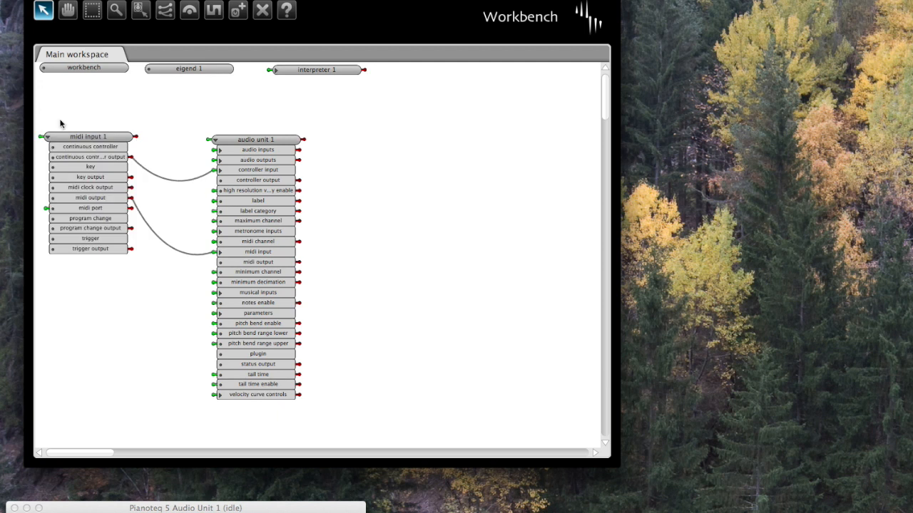
click(47, 136)
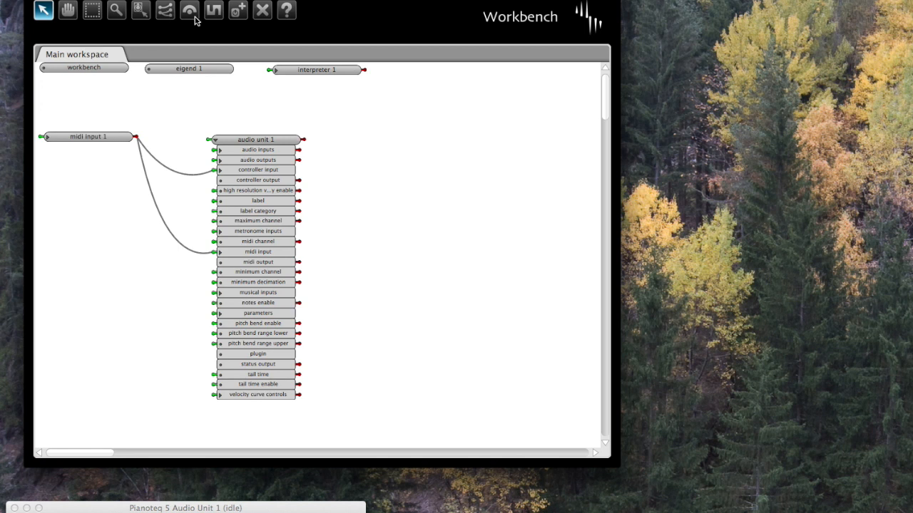
Create an Audio agent beyond audio unit 1 and widen the Workbench window to fit the whole agent
click(238, 11)
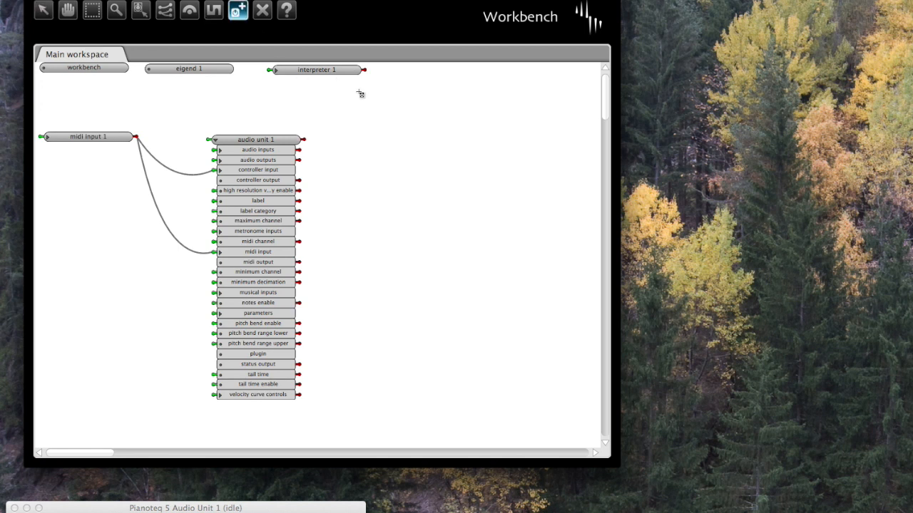
click(532, 143)
click(518, 119)
click(582, 261)
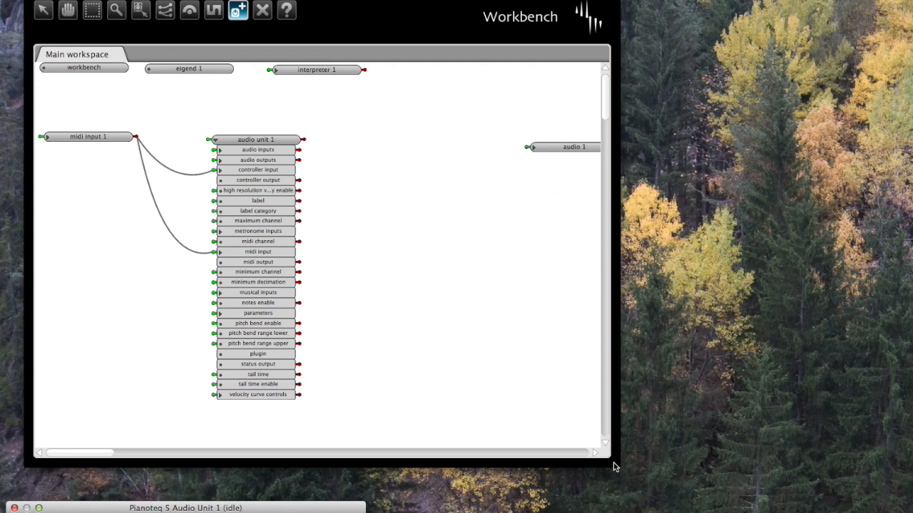
click(554, 149)
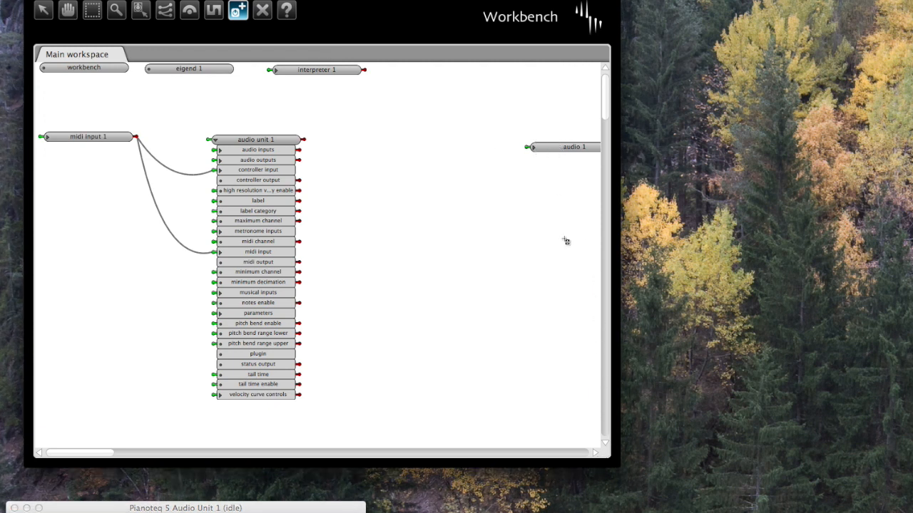
drag(619, 459, 702, 460)
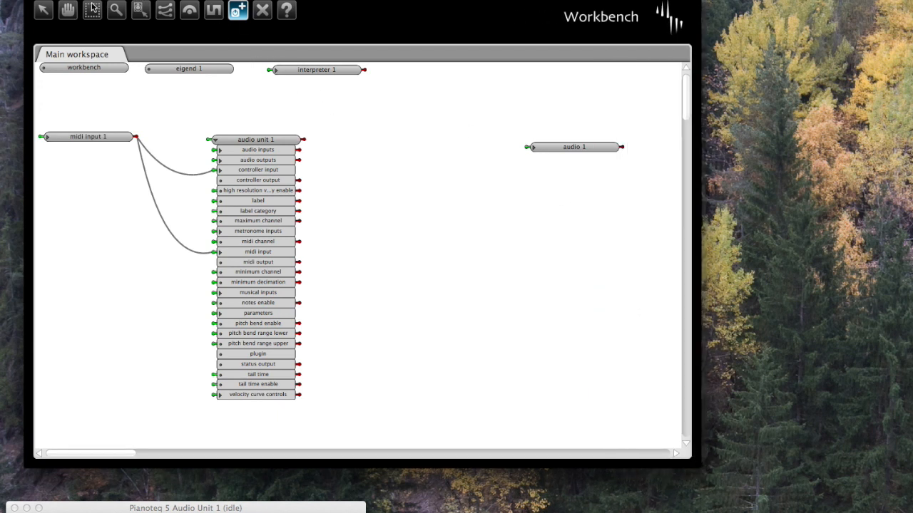
click(45, 12)
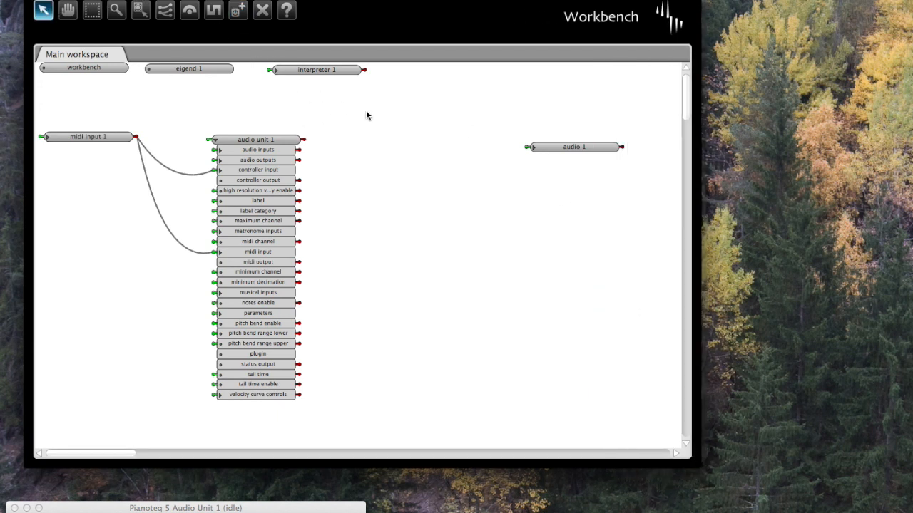
Expand audio 1 and set its audio port to SaffireWithMic (Core Audio) and sample rate to 44100 in its properties
click(533, 148)
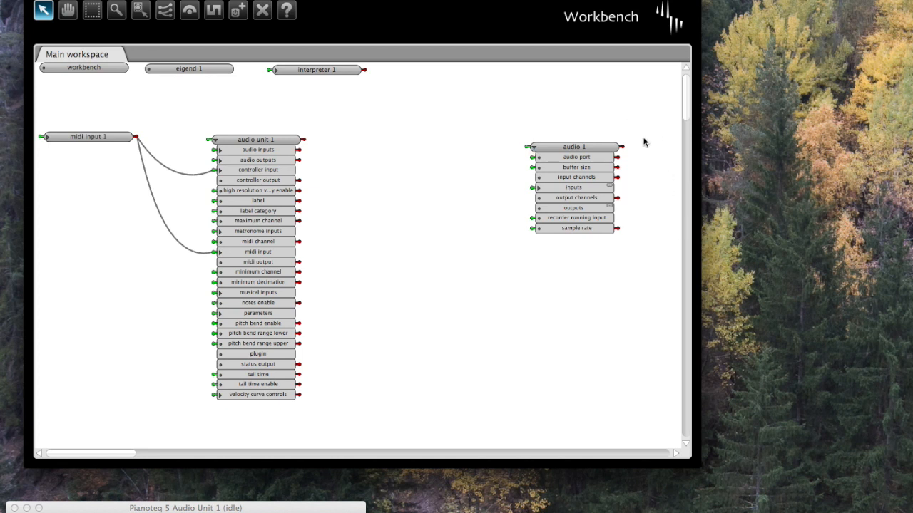
key(i)
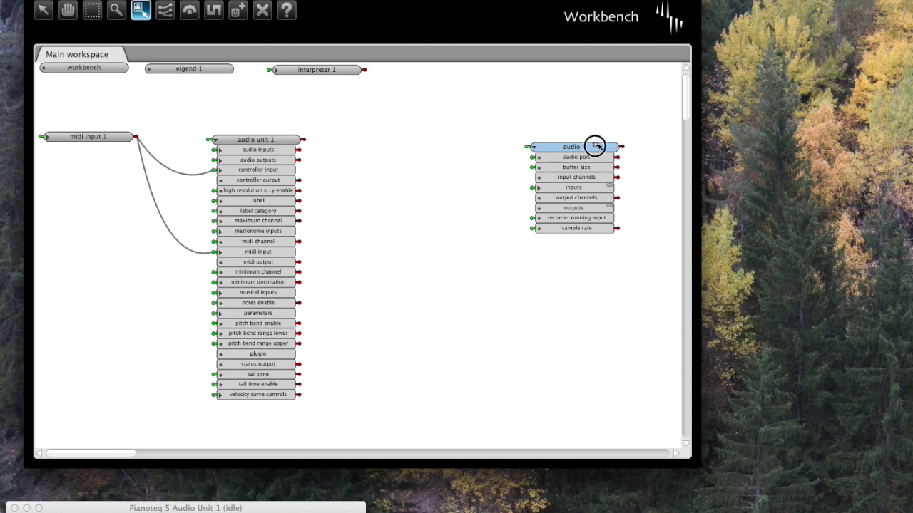
click(594, 147)
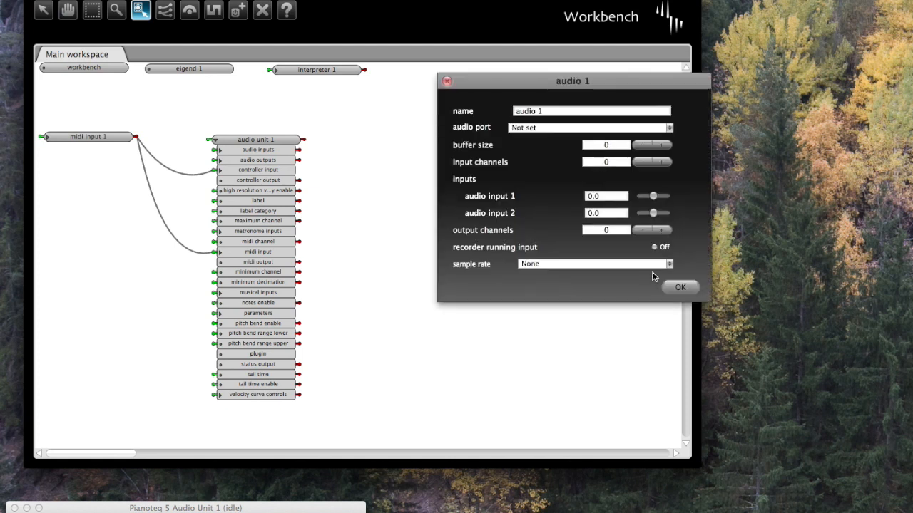
click(668, 128)
click(627, 188)
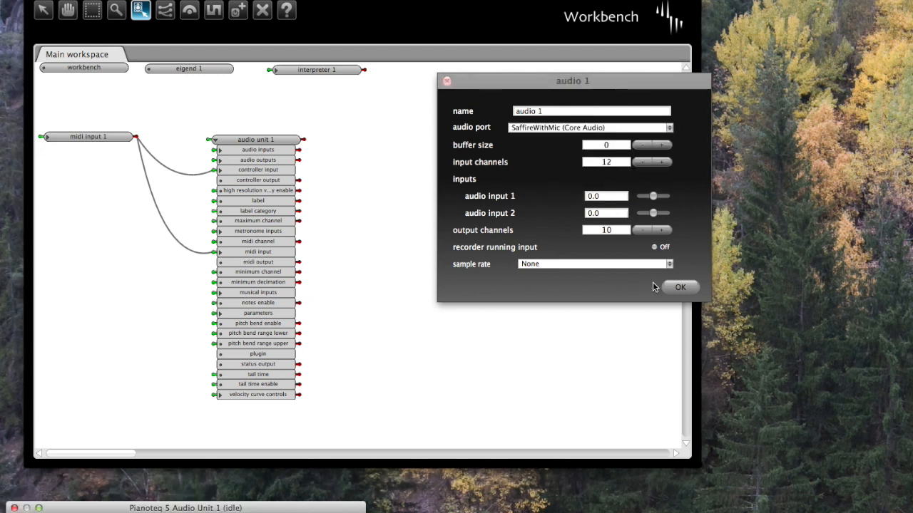
click(669, 265)
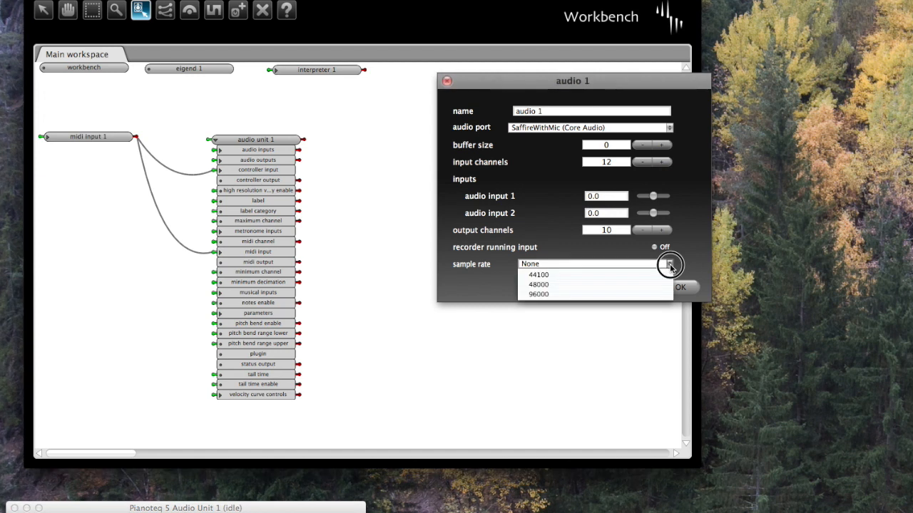
click(617, 275)
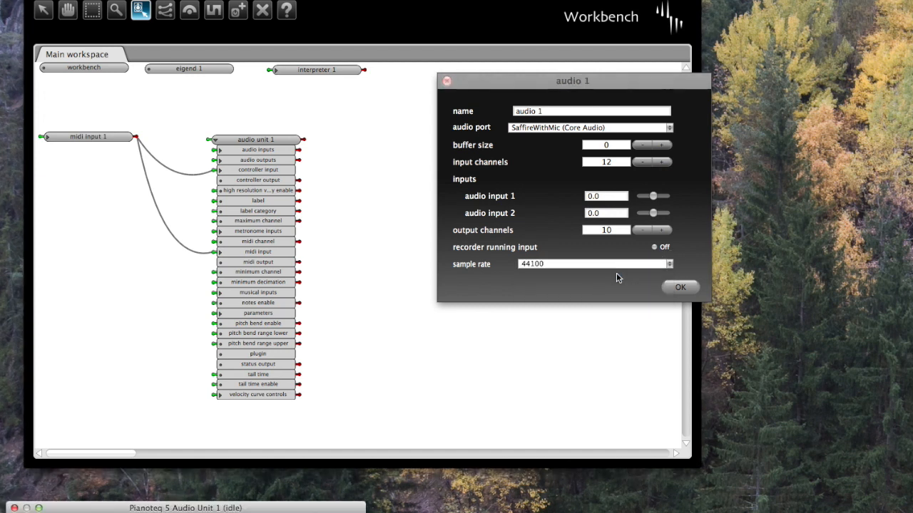
click(673, 288)
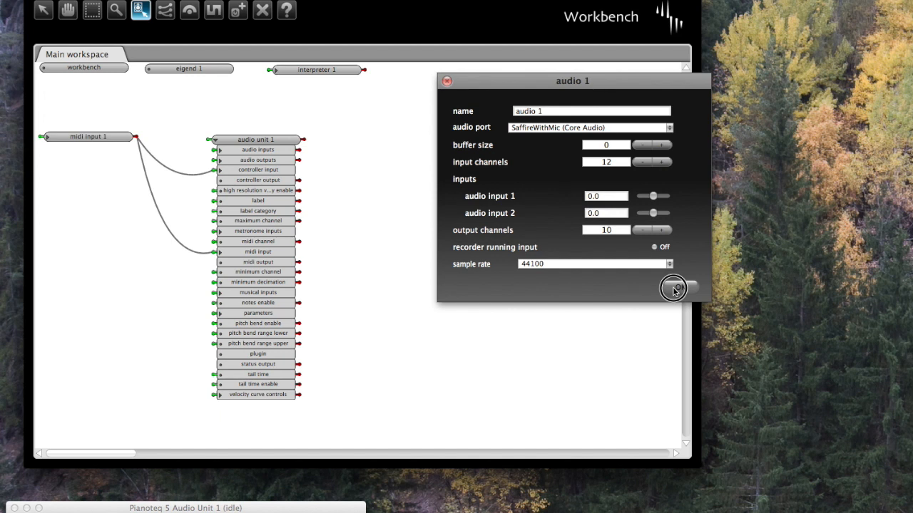
click(673, 289)
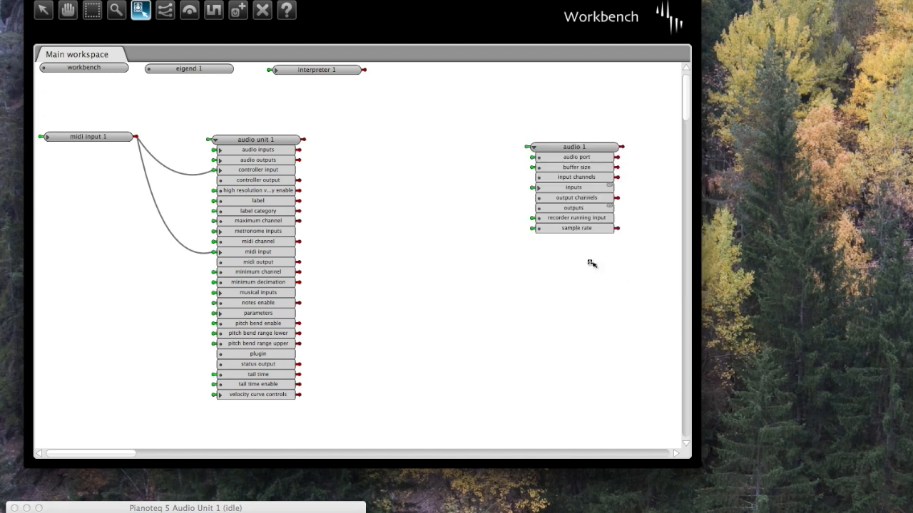
Expand the inputs of audio 1 and add audio input 3 and audio input 4
click(43, 10)
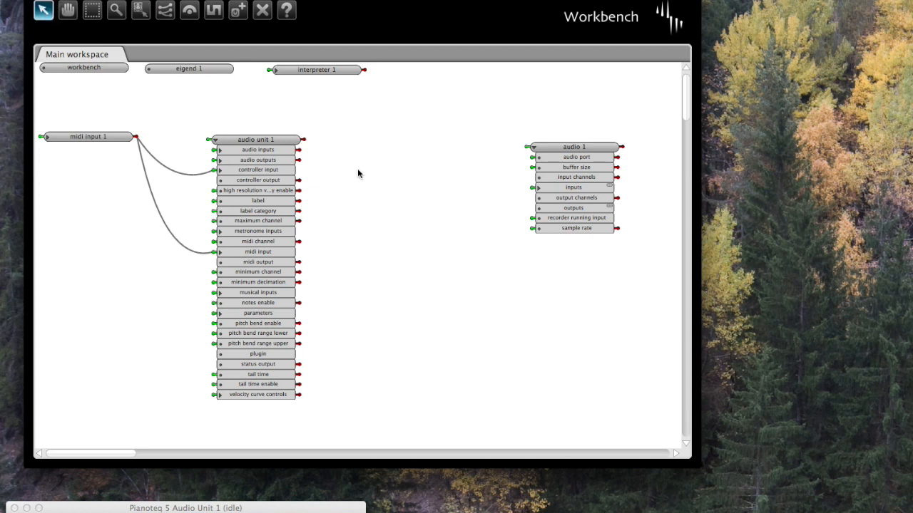
click(539, 187)
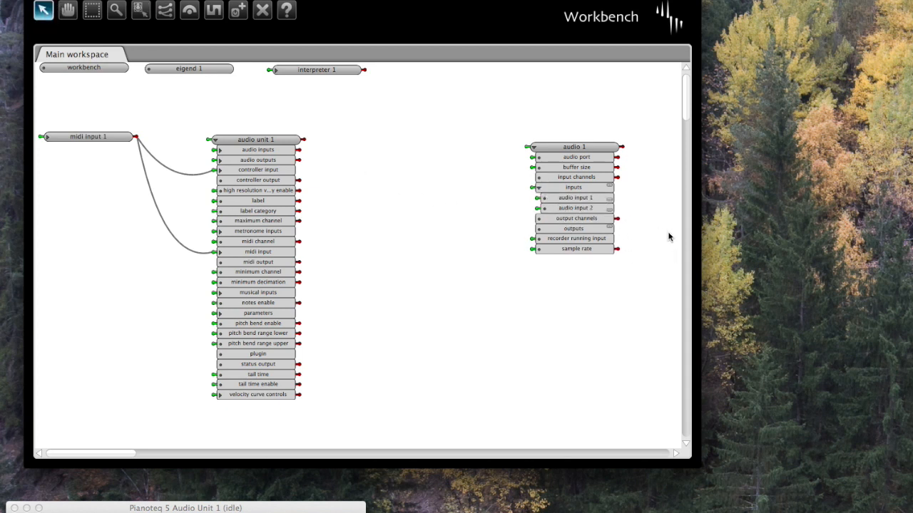
click(611, 188)
click(621, 225)
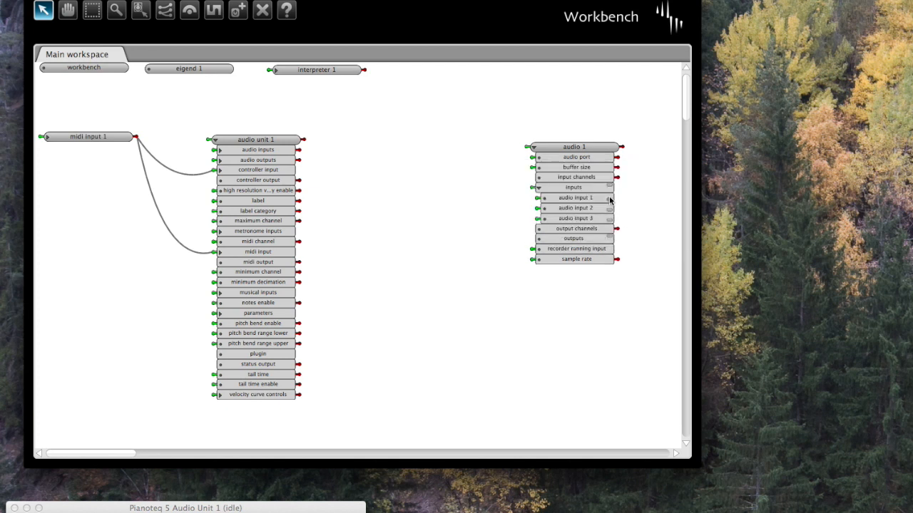
click(610, 187)
click(627, 230)
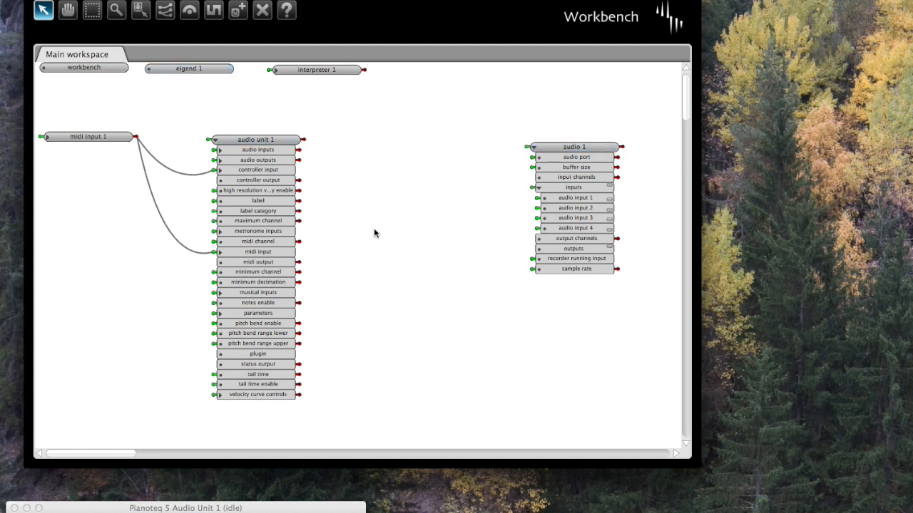
Create one Console Mixer agent between audio unit 1 and audio 1
click(240, 10)
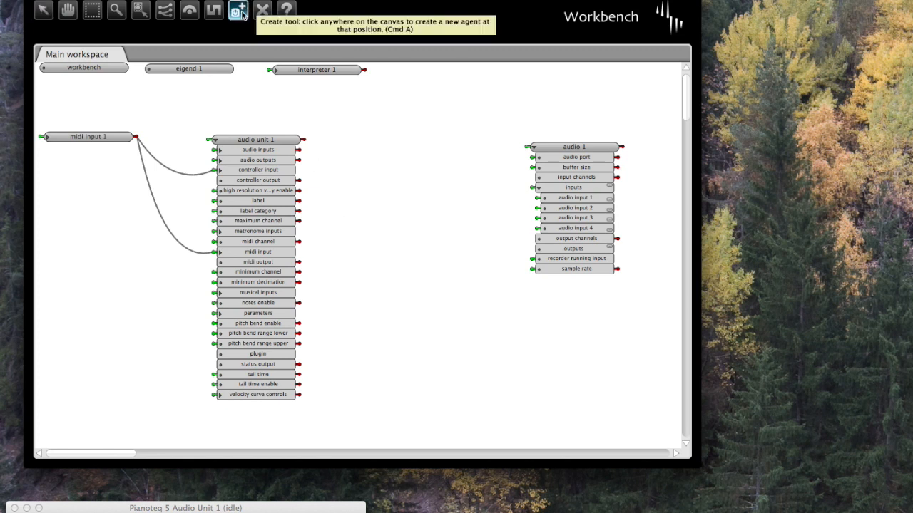
click(386, 150)
drag(457, 90, 460, 94)
click(364, 116)
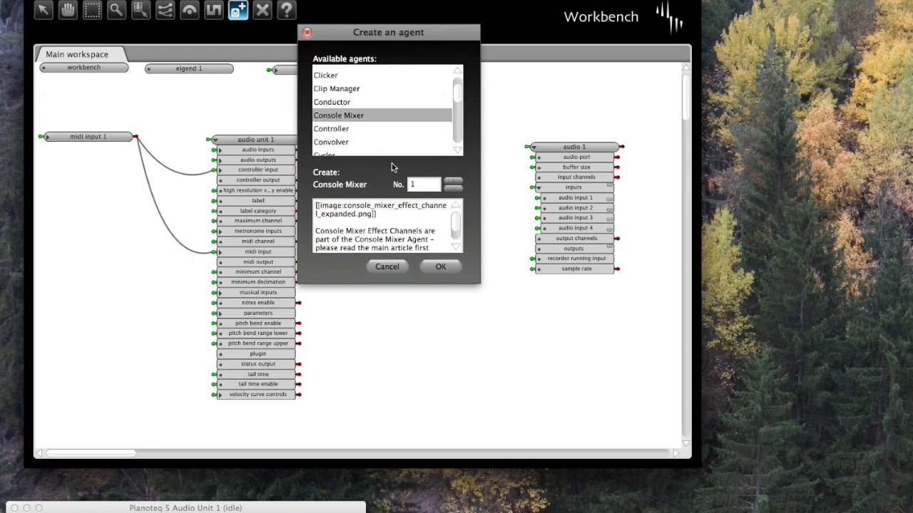
click(441, 267)
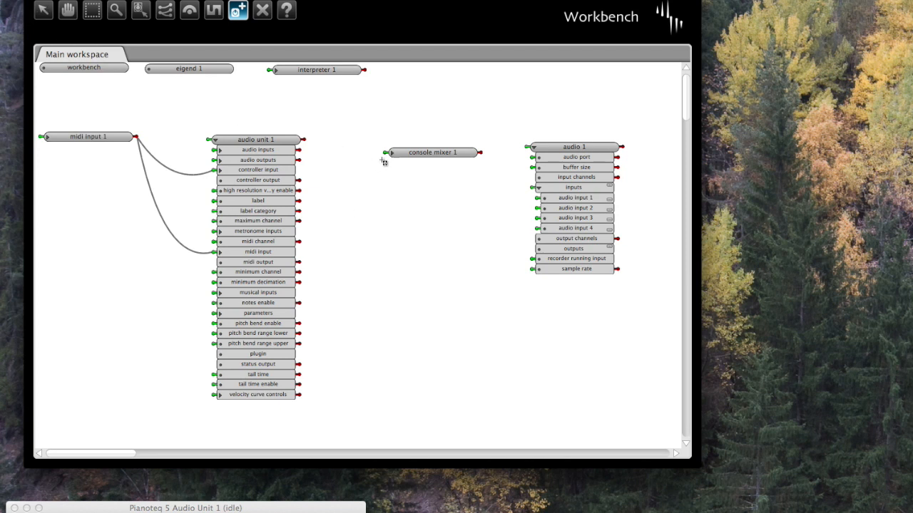
Expand the channels of console mixer 1 and connect audio unit 1's audio outputs to mixer channel 1
click(43, 9)
click(457, 153)
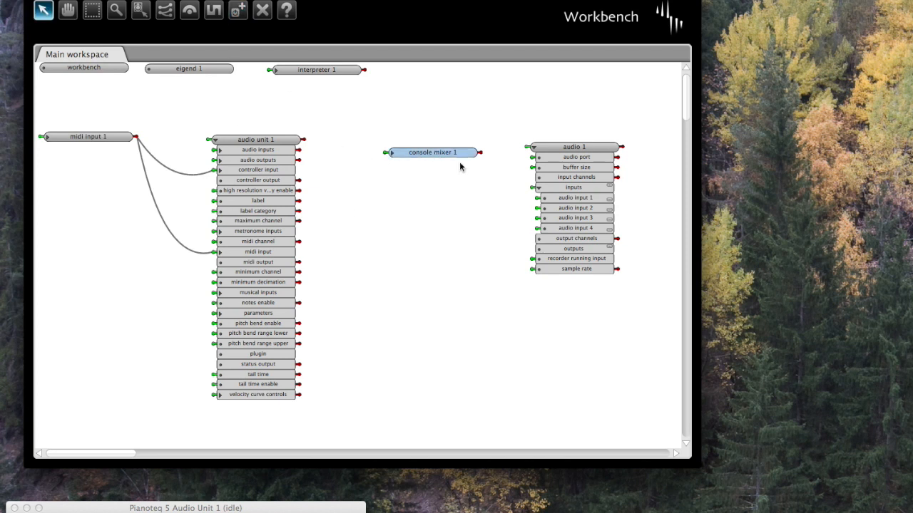
click(391, 153)
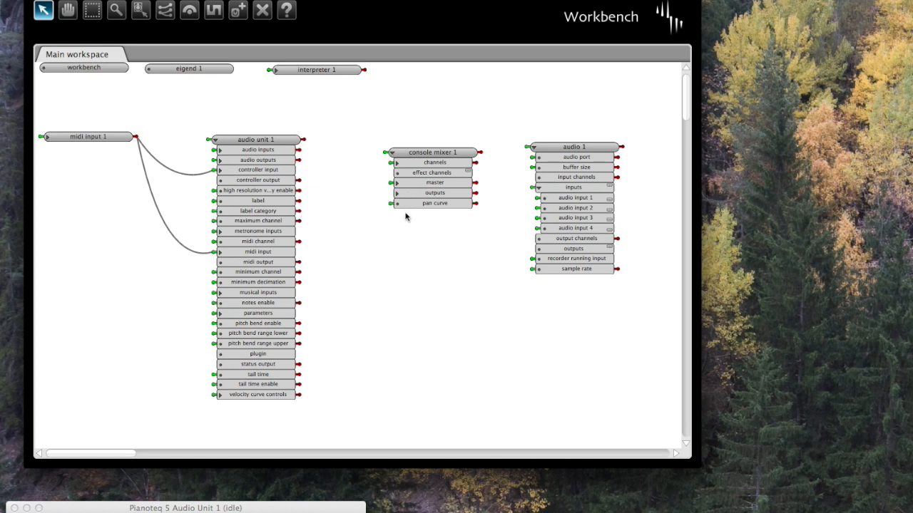
click(397, 163)
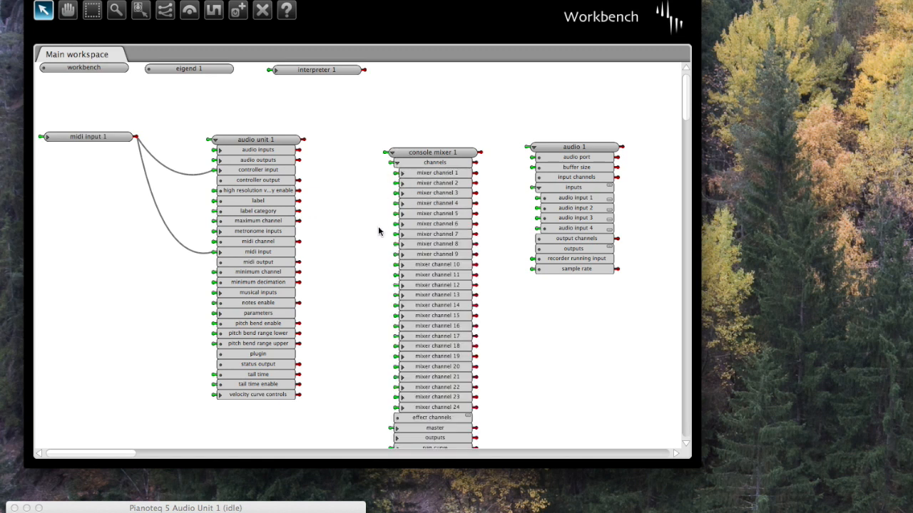
click(162, 9)
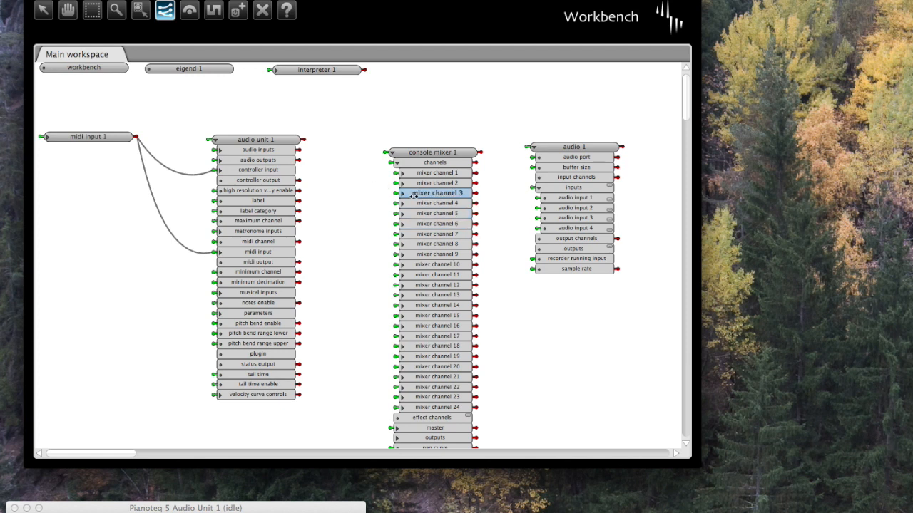
mouse_move(272, 141)
mouse_down()
mouse_move(387, 143)
mouse_move(419, 174)
mouse_up()
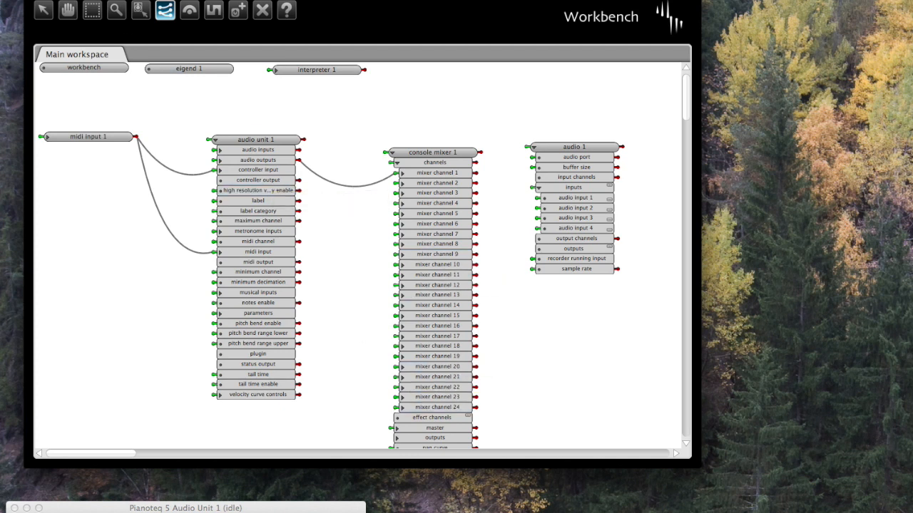
Enlarge the Workbench window and connect console mixer 1's left and right audio outputs to audio inputs 3 and 4 of audio 1
click(43, 10)
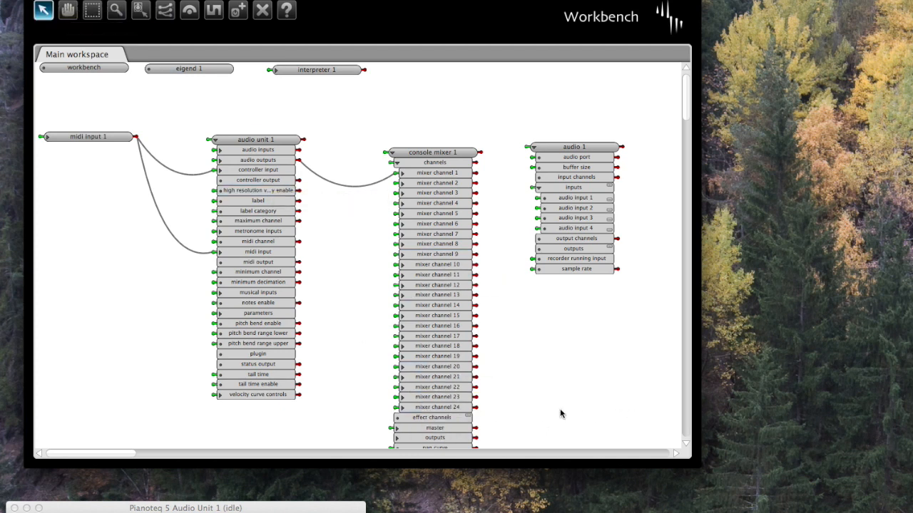
drag(693, 462, 717, 504)
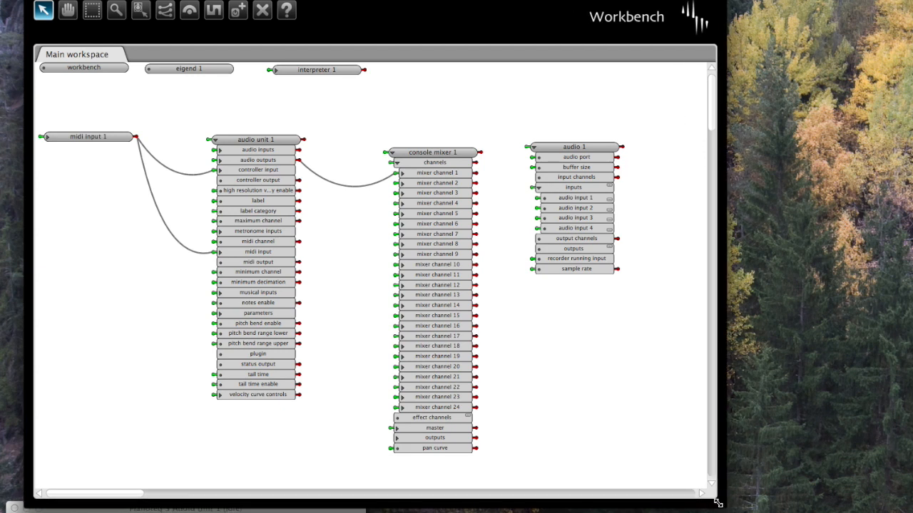
click(398, 439)
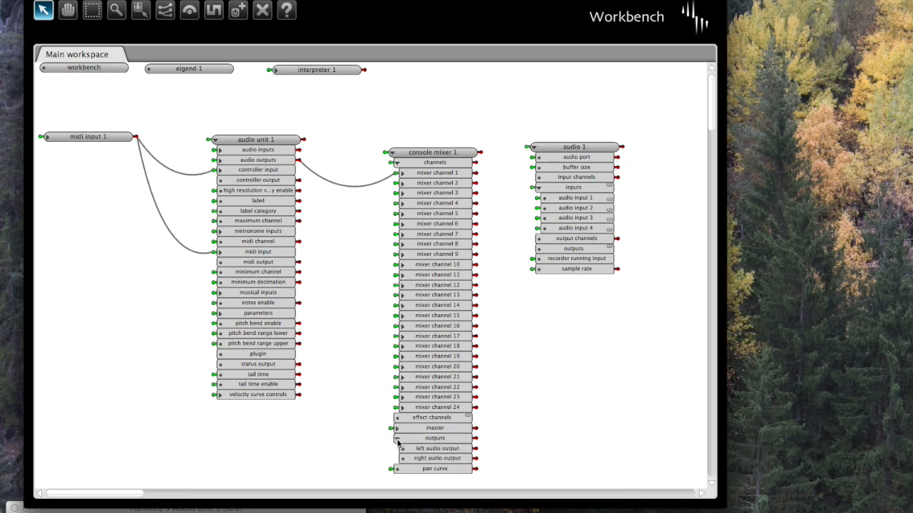
click(164, 8)
drag(460, 449, 578, 218)
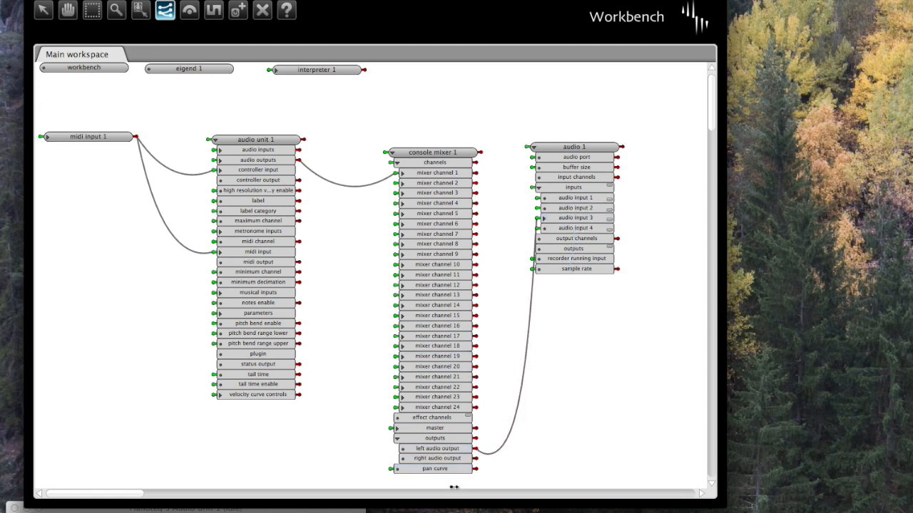
drag(438, 459, 578, 228)
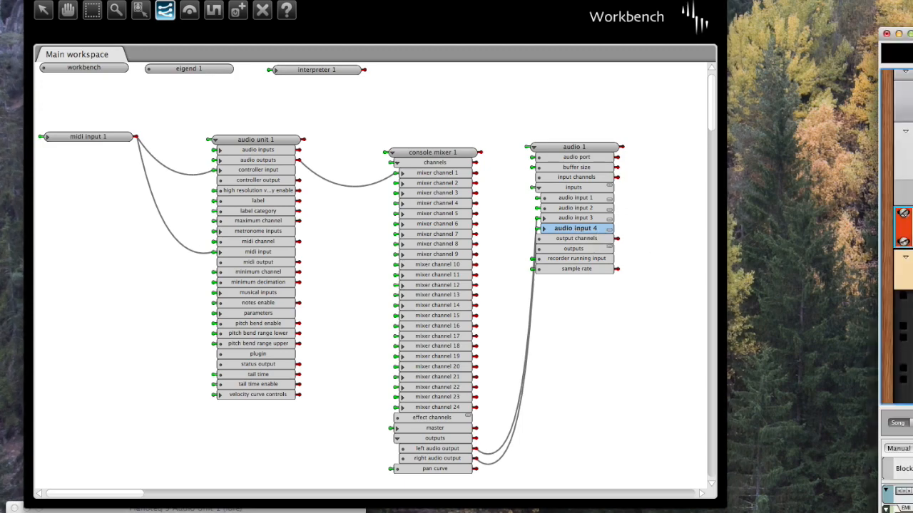
Switch to the Reason rack, set the External MIDI Instrument's output to Eigenlabs 1, and move the rack aside and hide it
drag(900, 34, 567, 12)
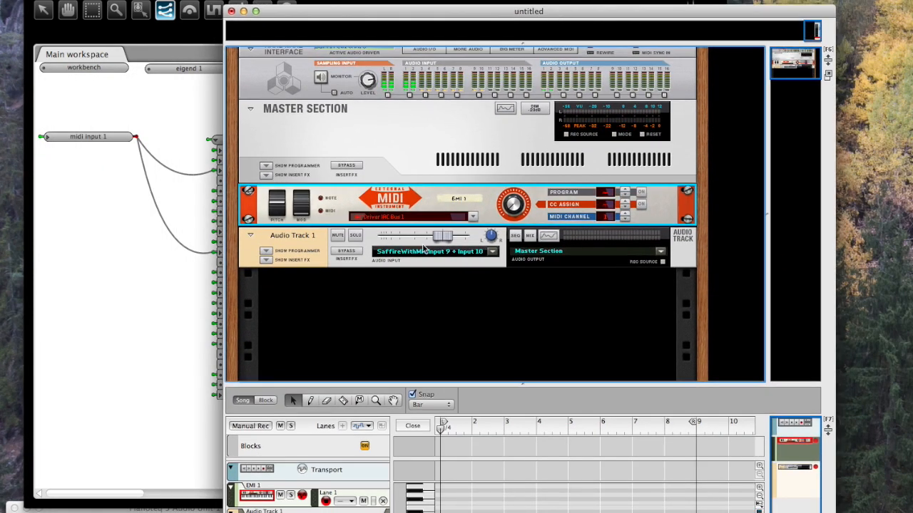
click(471, 218)
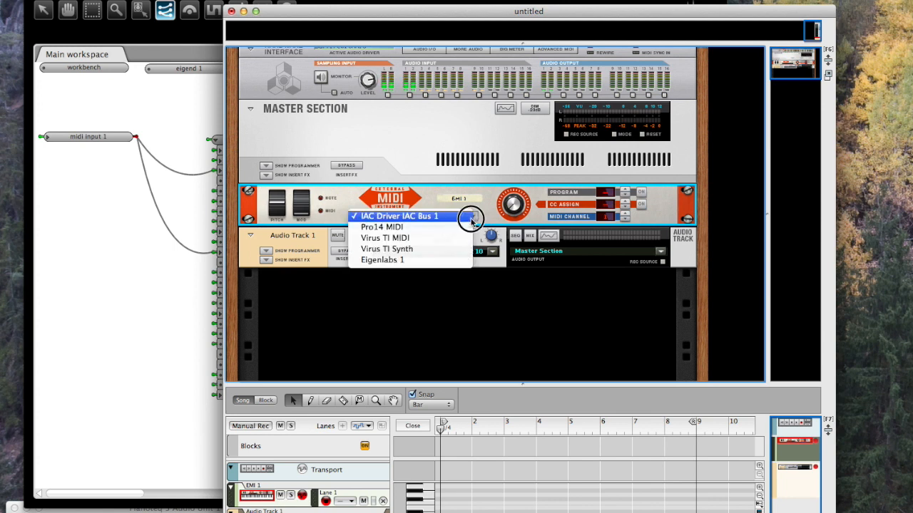
click(427, 262)
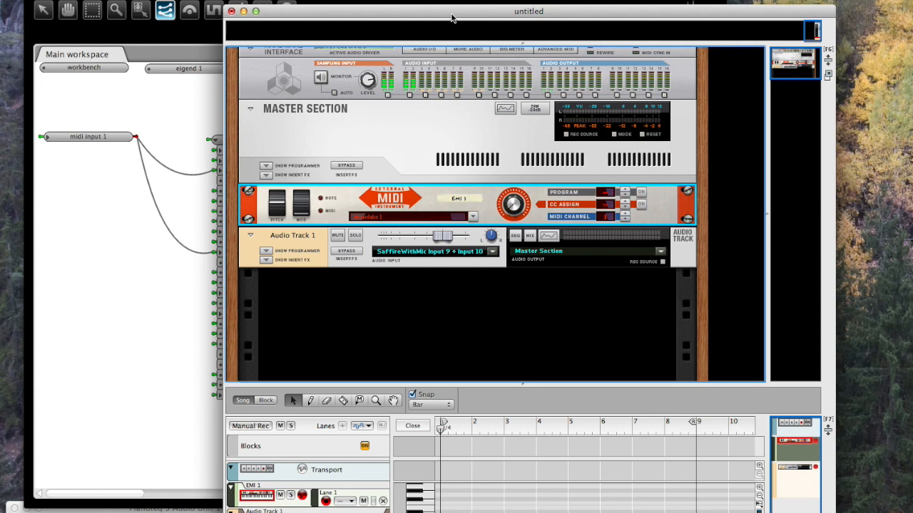
drag(449, 10, 912, 10)
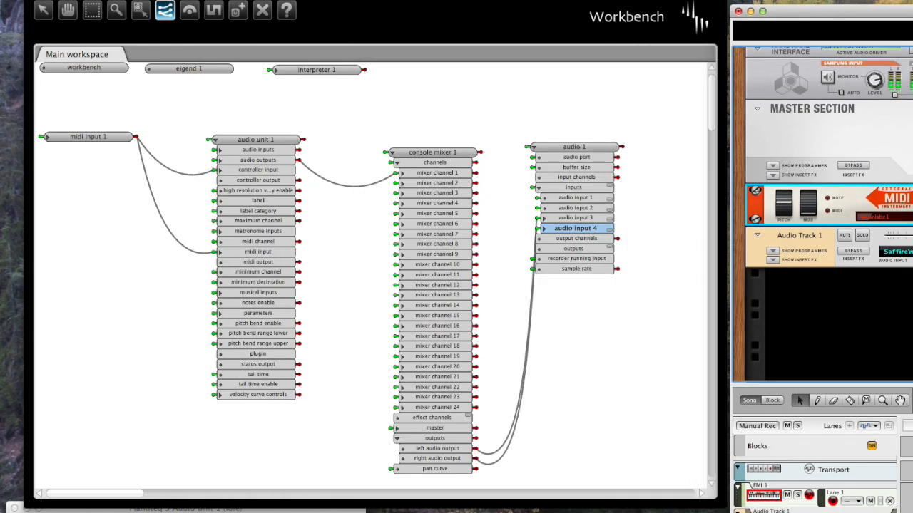
key(super+h)
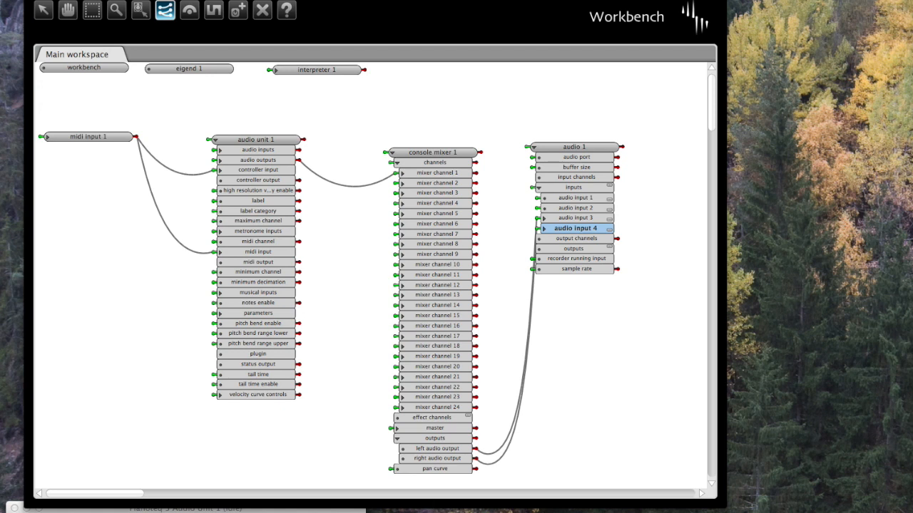
Collapse audio 1, console mixer 1 and audio unit 1 in the Workbench workspace
click(47, 16)
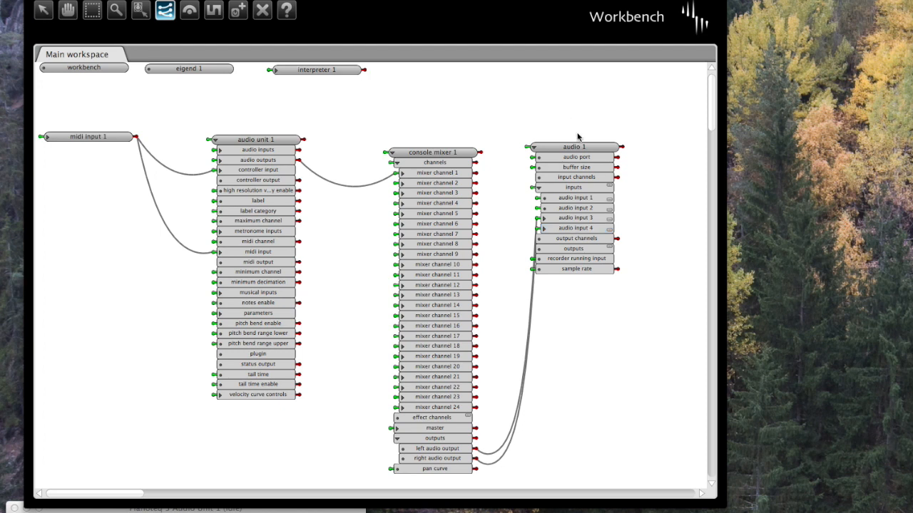
click(534, 146)
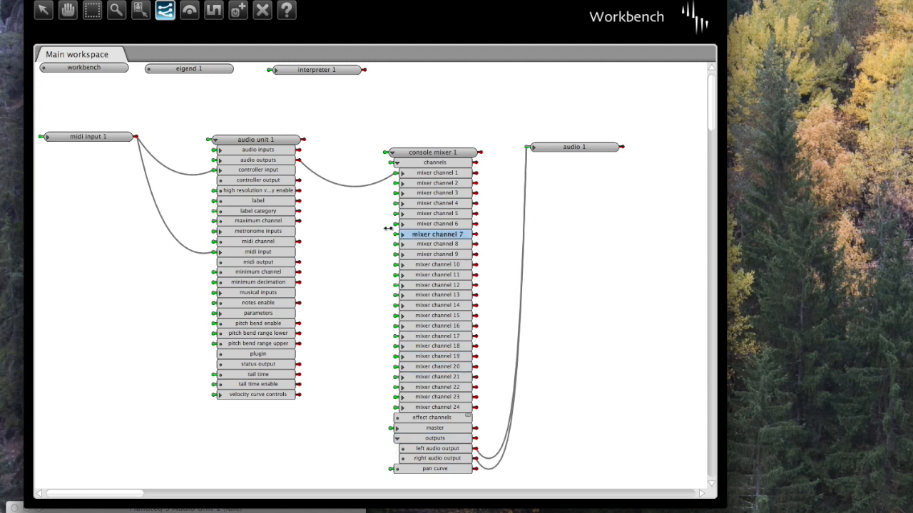
click(393, 156)
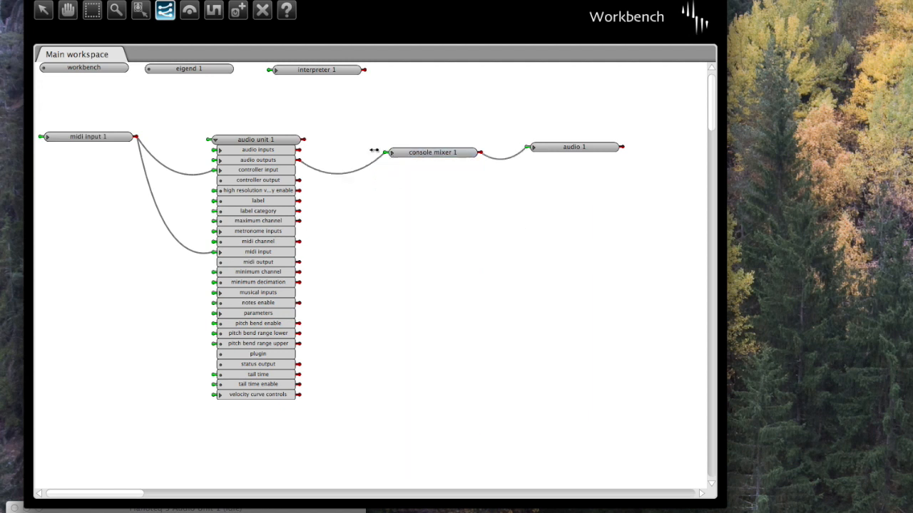
click(215, 143)
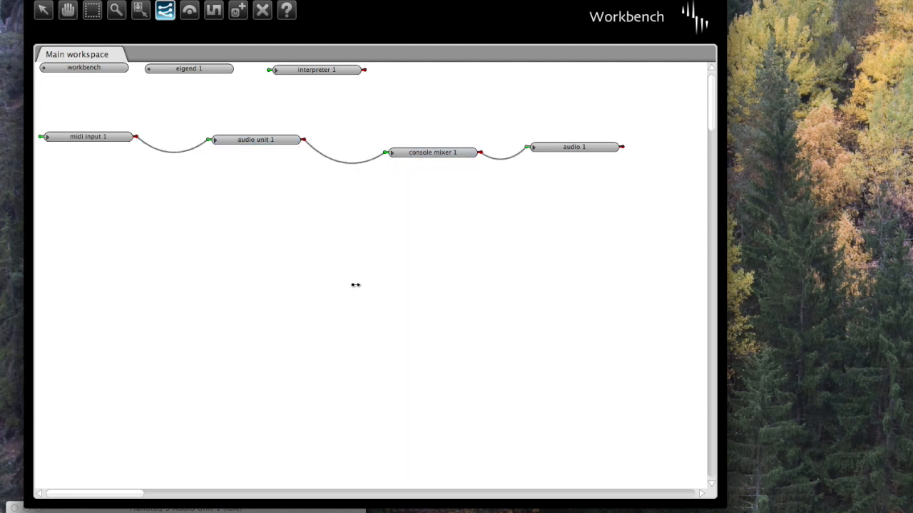
Create a second Audio Unit agent in the workspace below audio unit 1
click(238, 10)
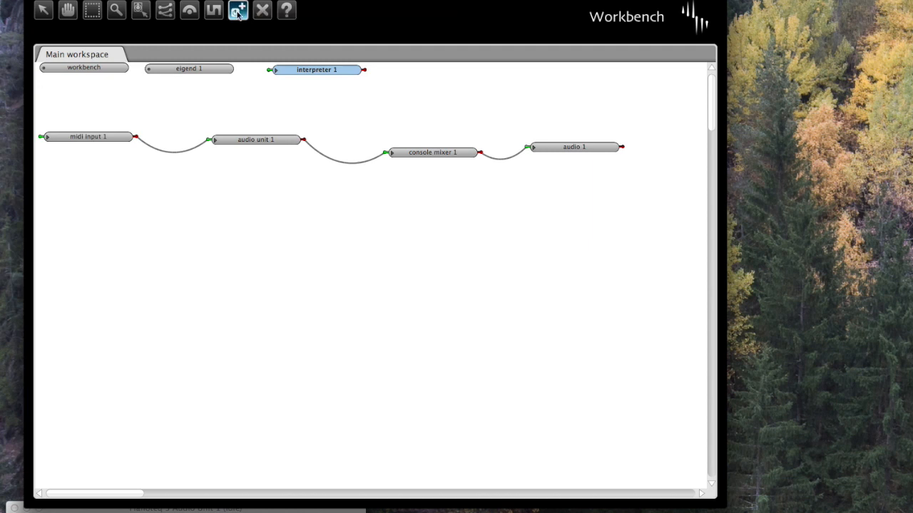
click(244, 205)
drag(329, 165, 320, 147)
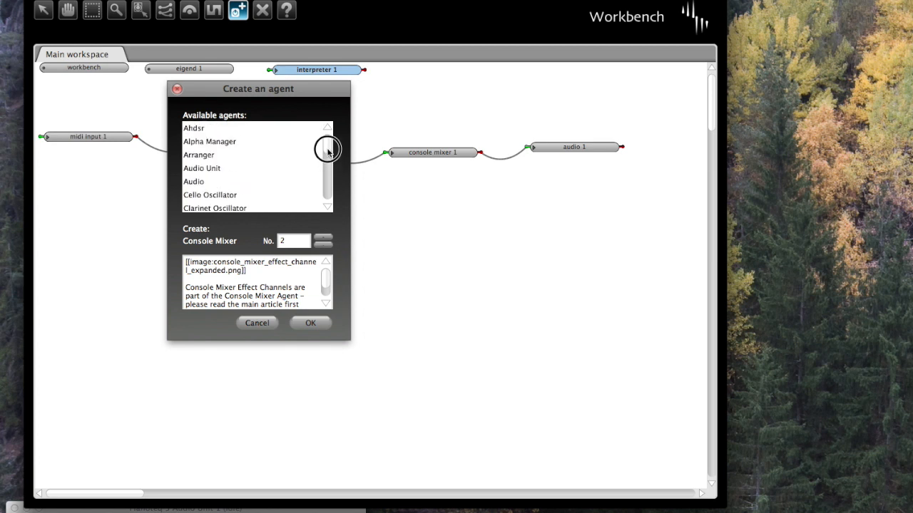
click(228, 171)
click(312, 323)
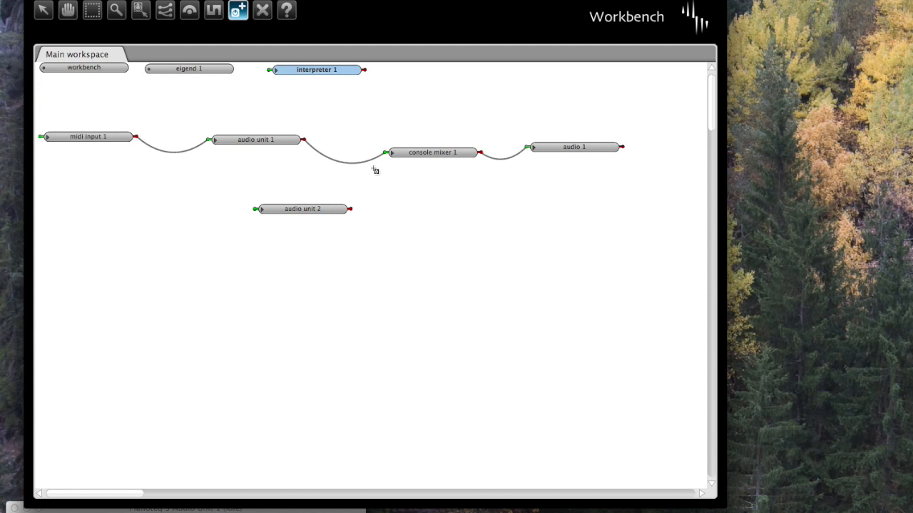
Spread out audio unit 1, audio unit 2, console mixer 1 and audio 1 to open a gap after midi input 1
click(68, 10)
mouse_move(295, 211)
mouse_down()
mouse_move(256, 194)
mouse_move(248, 209)
mouse_move(286, 217)
mouse_up()
drag(264, 134, 314, 136)
drag(599, 151, 665, 149)
drag(446, 152, 540, 146)
drag(314, 141, 373, 142)
drag(319, 211, 379, 210)
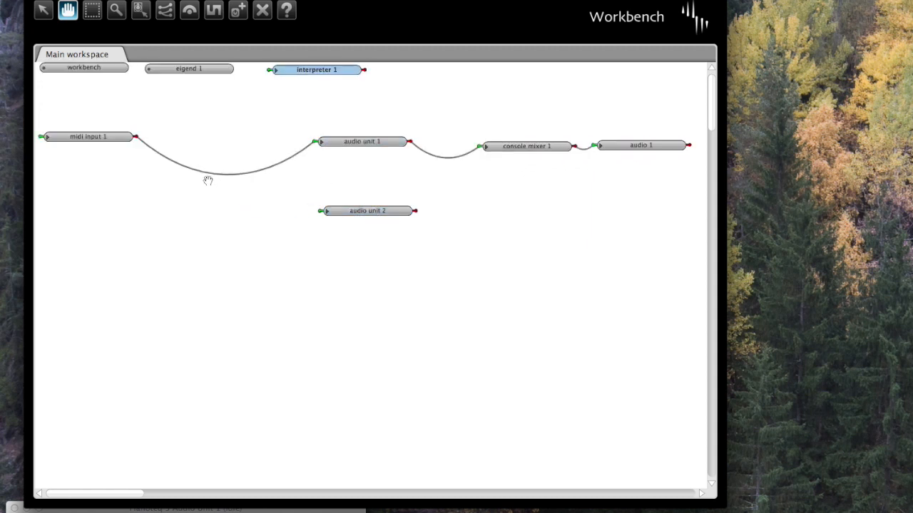
Delete the connections between midi input 1 and audio unit 1
click(262, 10)
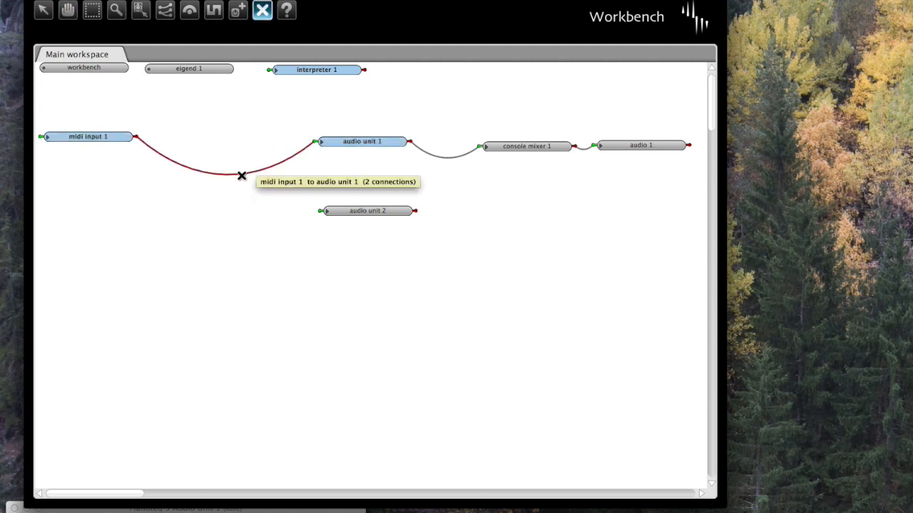
click(241, 173)
click(372, 249)
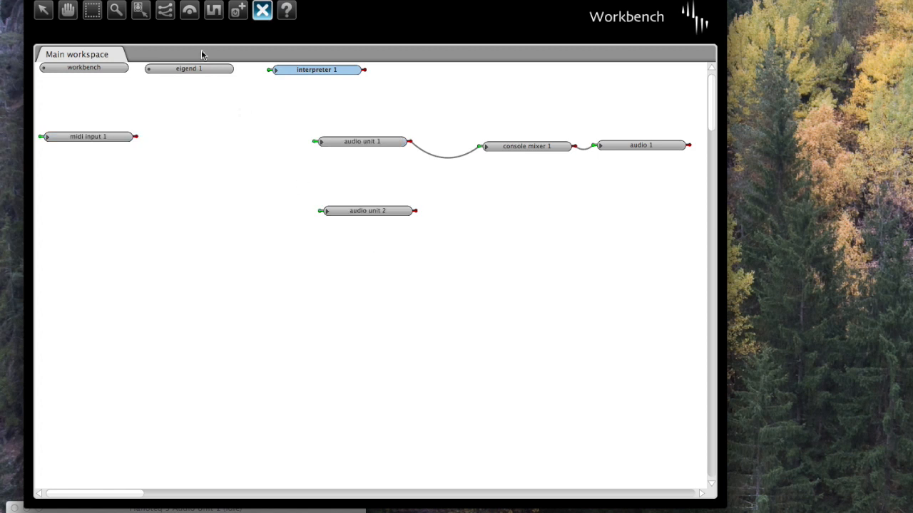
Create a Midi Processor agent between midi input 1 and audio unit 1
click(239, 13)
click(183, 147)
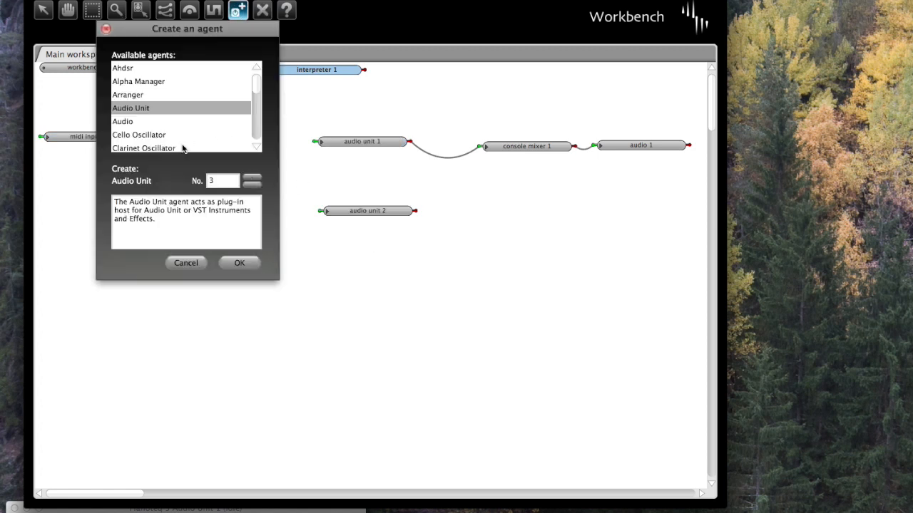
drag(256, 91, 256, 112)
click(171, 131)
click(242, 264)
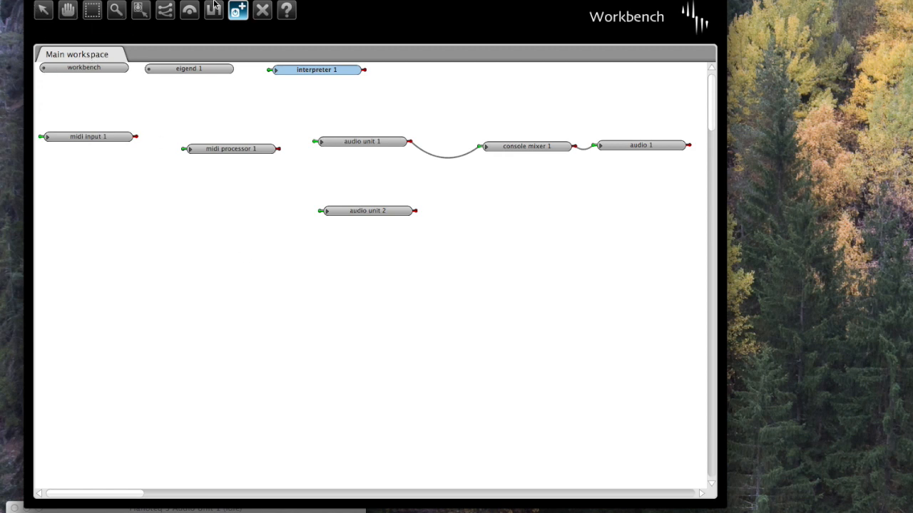
Create a second Midi Processor agent and align it directly below midi processor 1
click(204, 192)
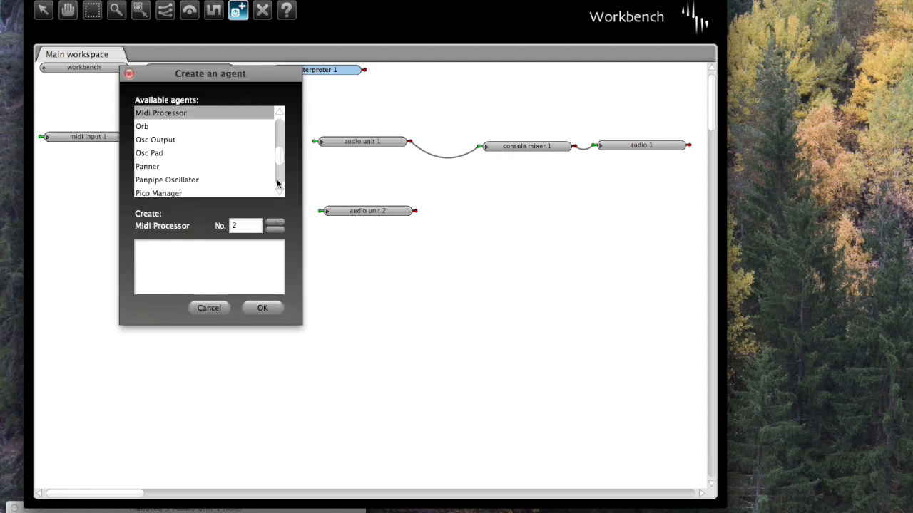
click(264, 307)
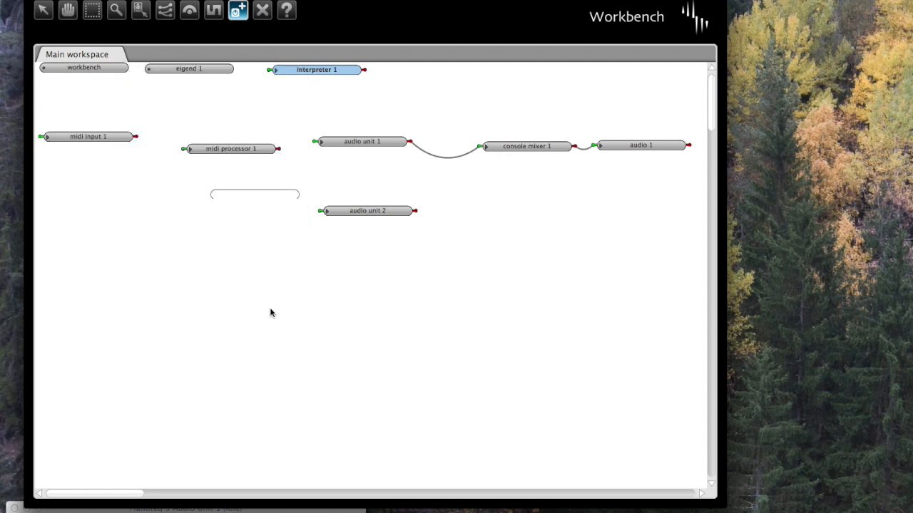
click(68, 10)
drag(278, 195, 254, 194)
Connect midi input 1 to both midi processors, and connect midi processor 1 to audio unit 1 and midi processor 2 to audio unit 2
click(164, 10)
drag(128, 136, 195, 150)
drag(278, 149, 319, 142)
drag(277, 194, 322, 211)
drag(133, 137, 189, 194)
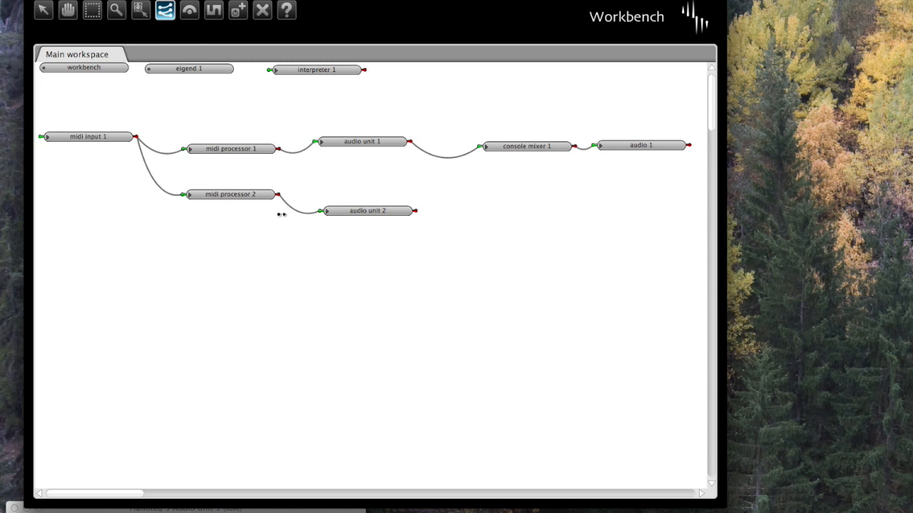
Set midi processor 1's enabled filter channels to [1]
key(e)
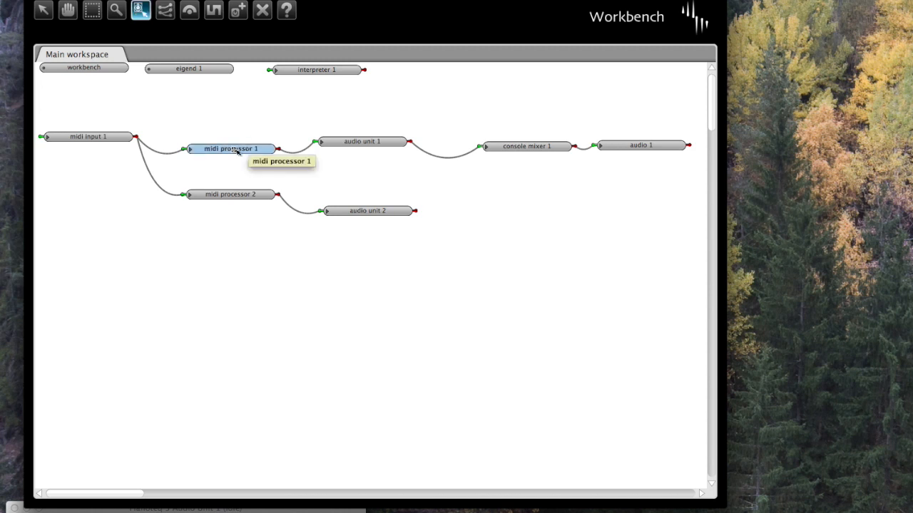
click(236, 150)
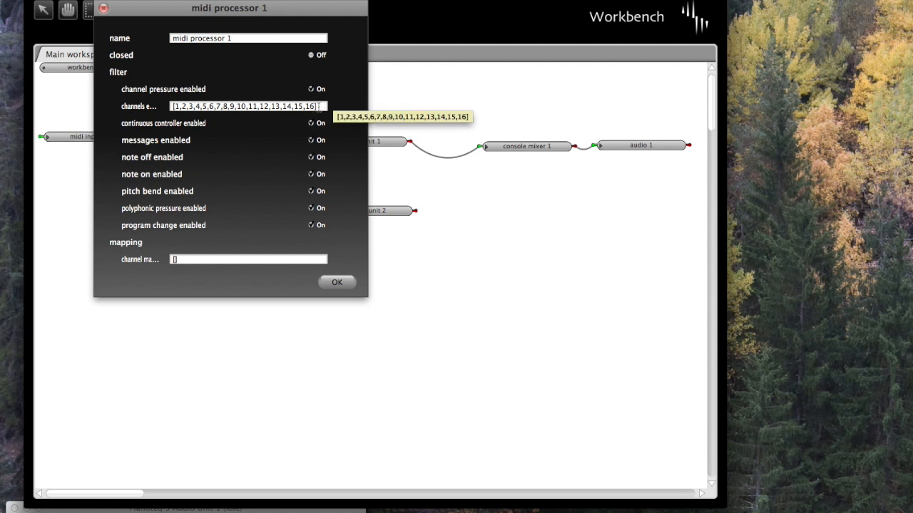
drag(314, 106, 179, 107)
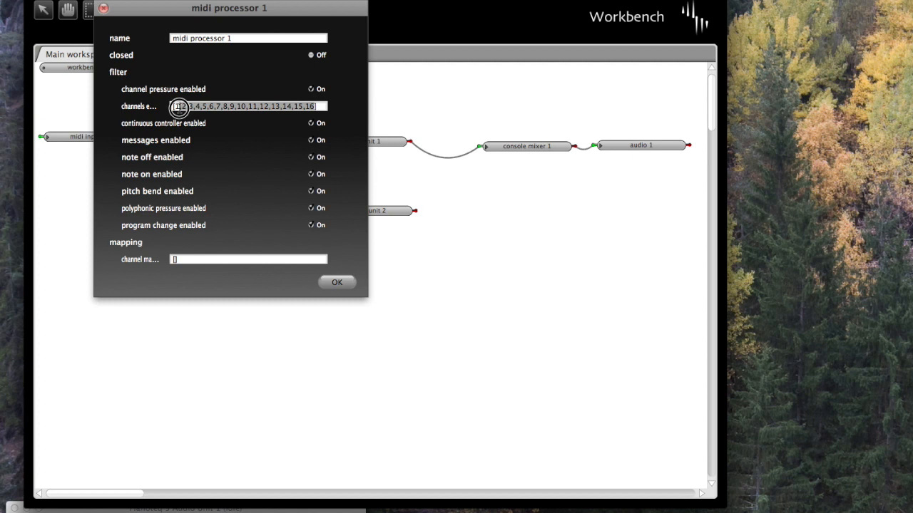
key(BackSpace)
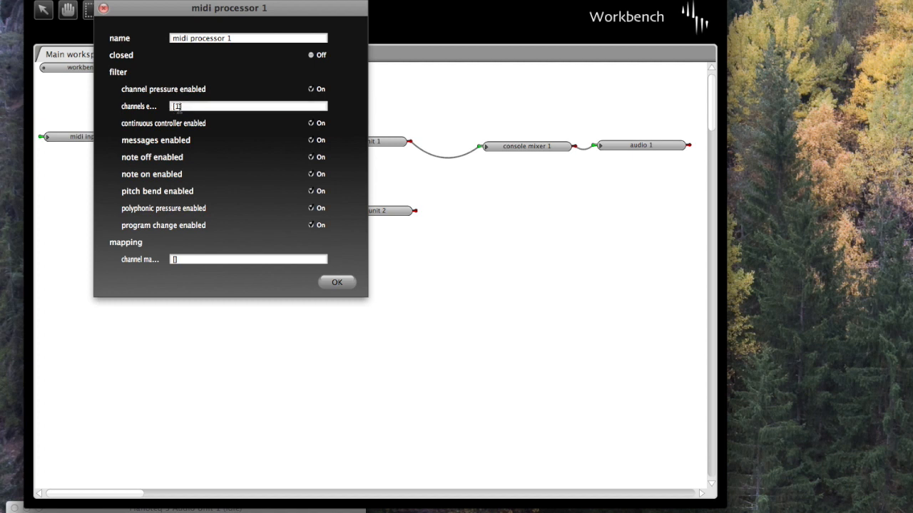
click(337, 283)
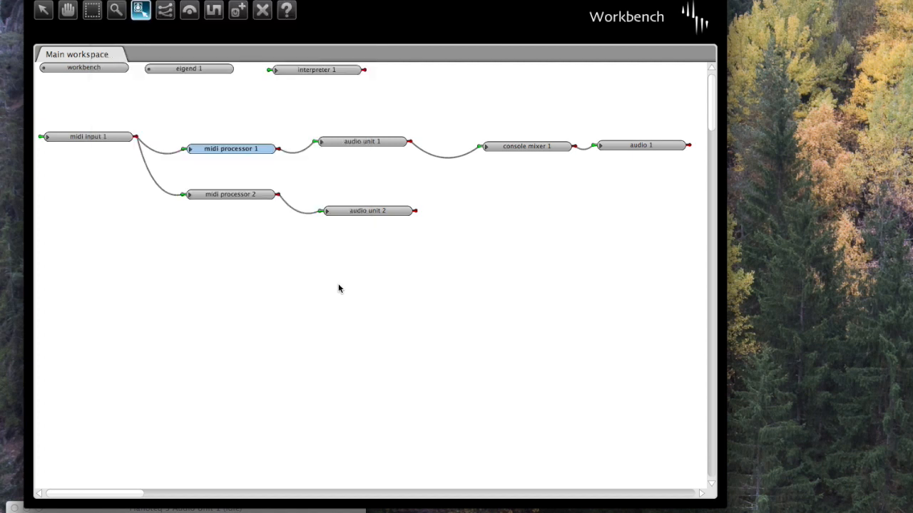
Set midi processor 2's enabled filter channels to [2]
double_click(239, 199)
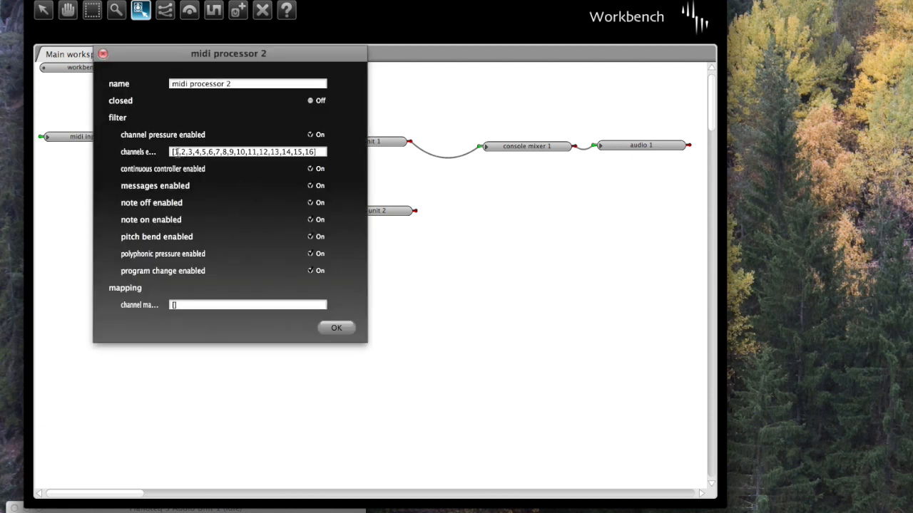
drag(173, 152, 313, 154)
text([2])
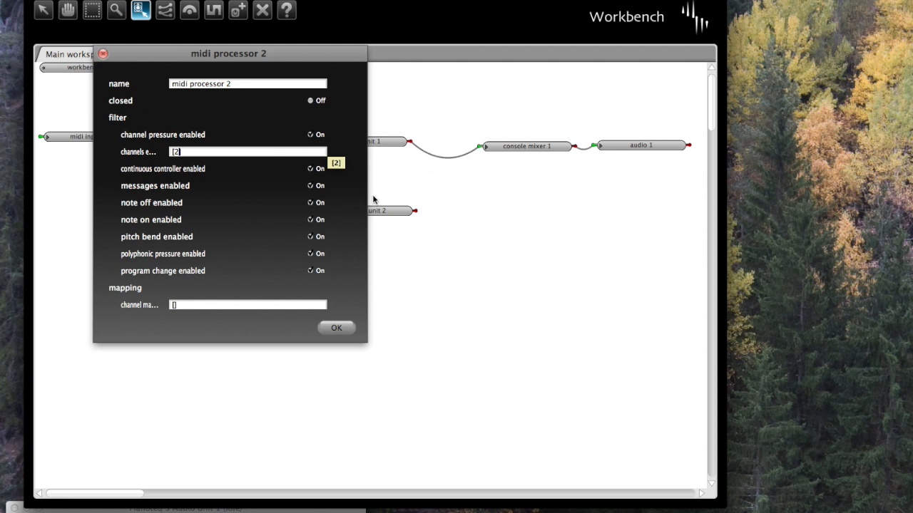
click(337, 329)
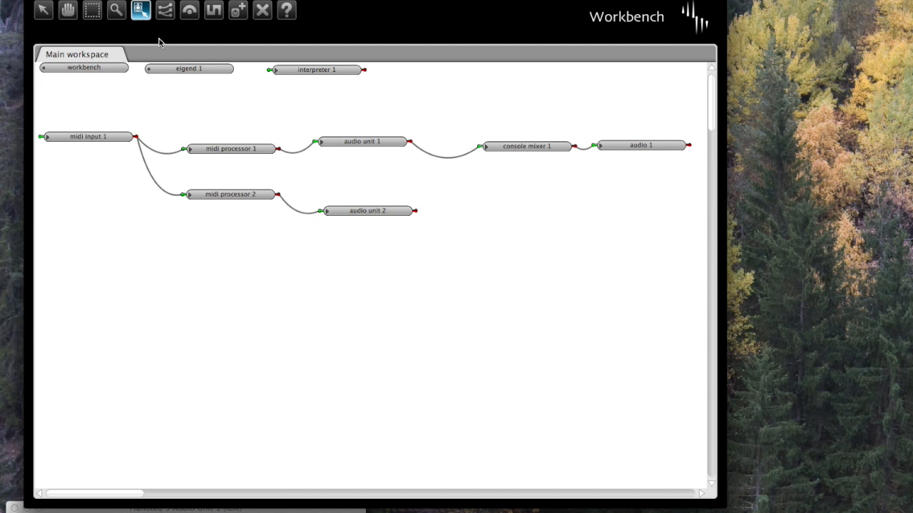
Load the u-he Diva (VST Synth) plugin into audio unit 2
click(43, 10)
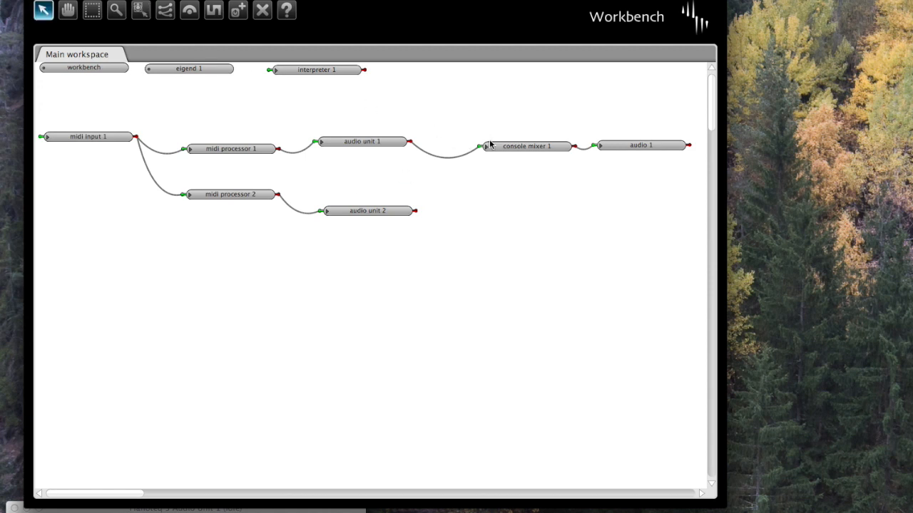
key(e)
click(382, 212)
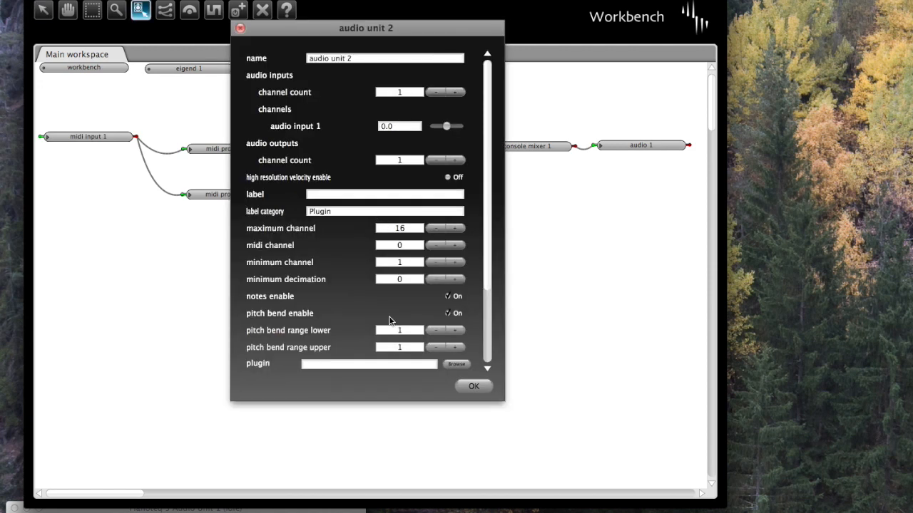
drag(488, 237, 485, 264)
click(457, 327)
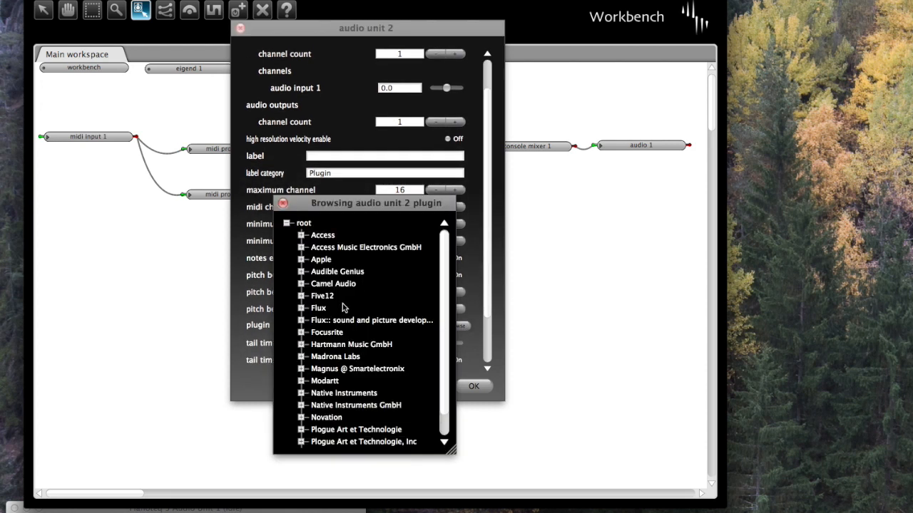
scroll(447, 310, down, 2)
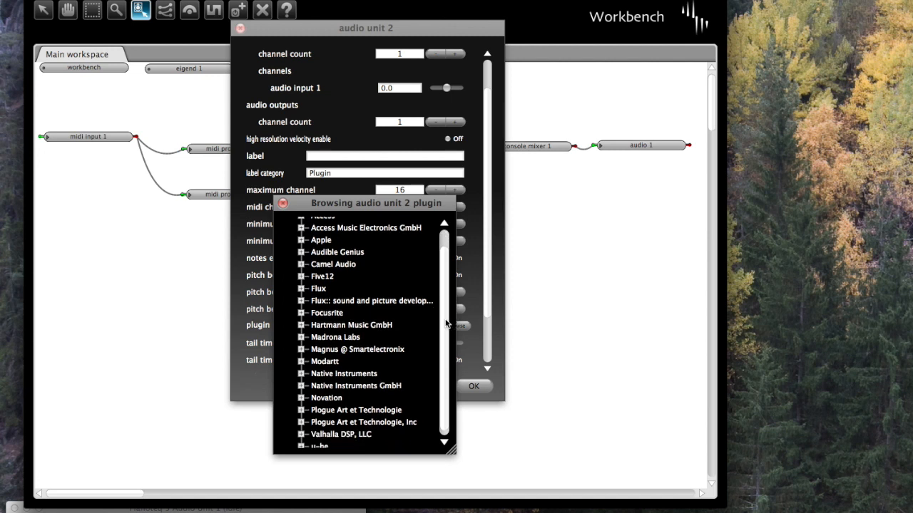
drag(445, 324, 445, 380)
click(301, 443)
drag(447, 311, 450, 356)
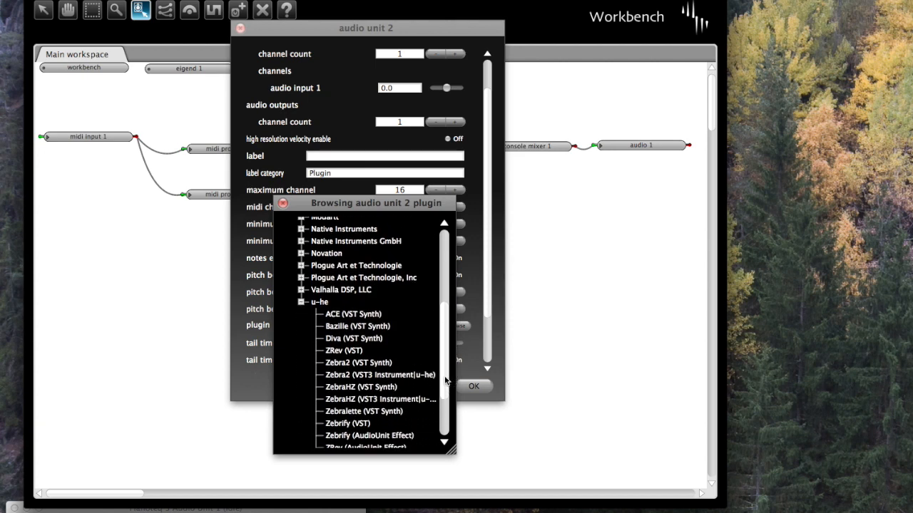
double_click(355, 338)
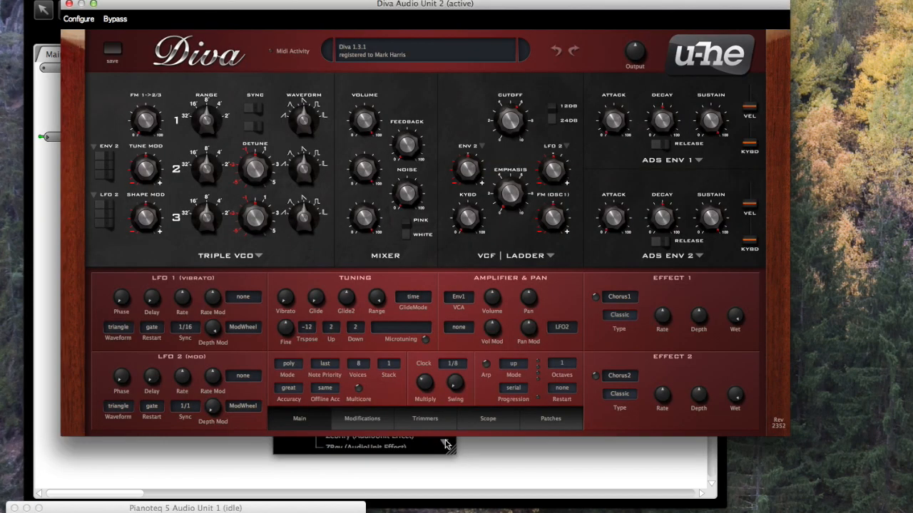
Move the Diva plugin window out of the way and close audio unit 2's plugin browser and properties
drag(359, 13, 396, 510)
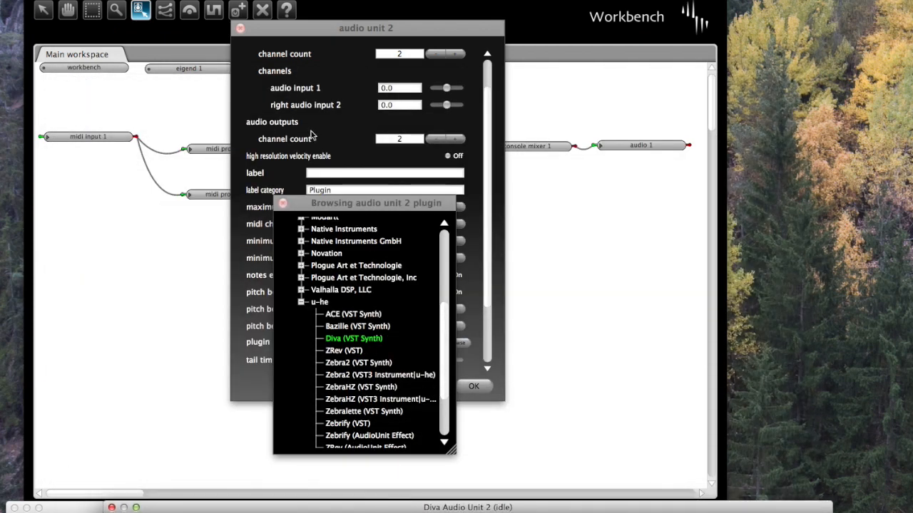
click(283, 205)
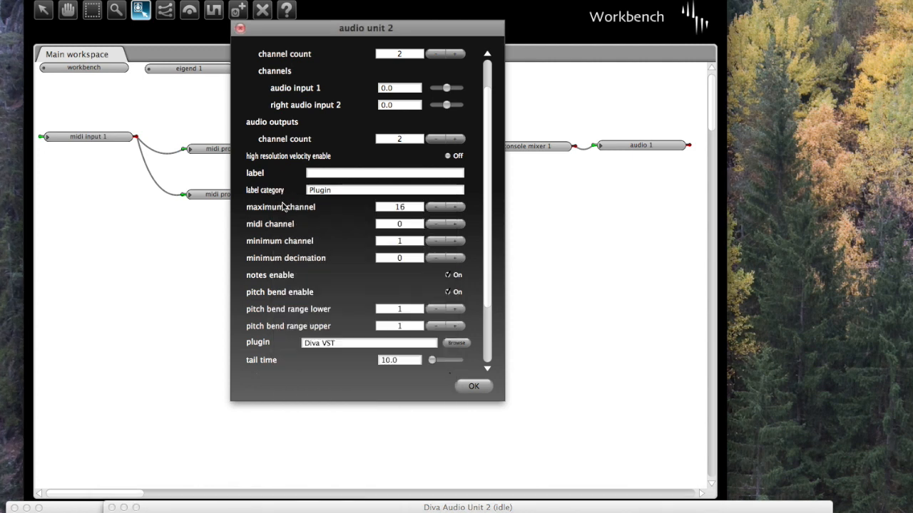
click(478, 387)
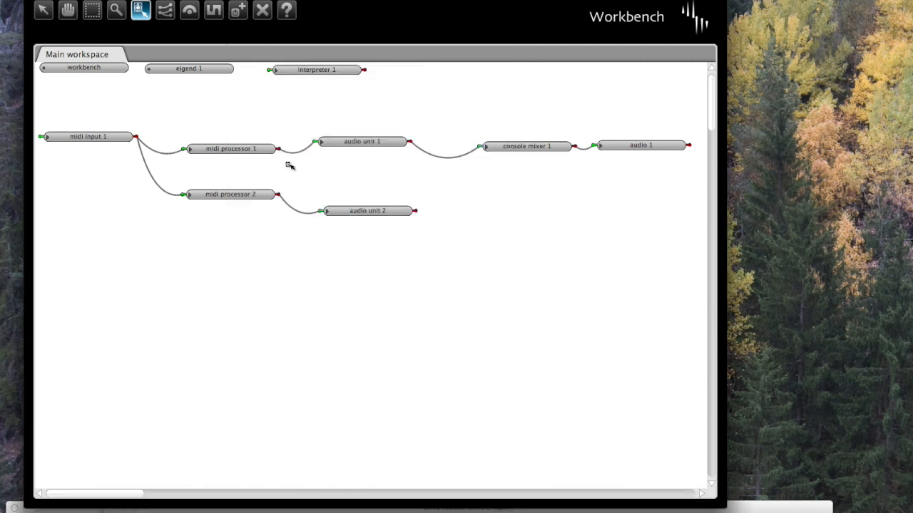
Expand the channels of console mixer 1 and connect audio unit 2 to mixer channel 2
click(42, 10)
click(490, 150)
click(490, 150)
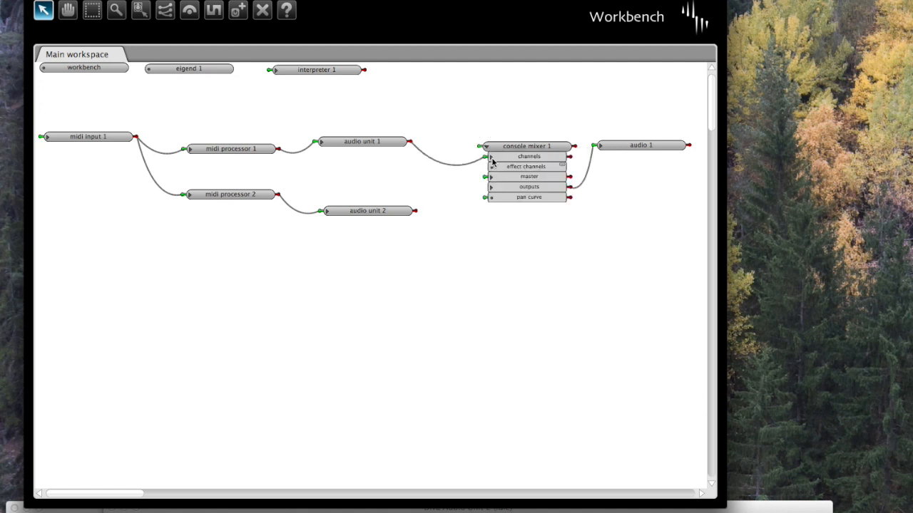
click(491, 157)
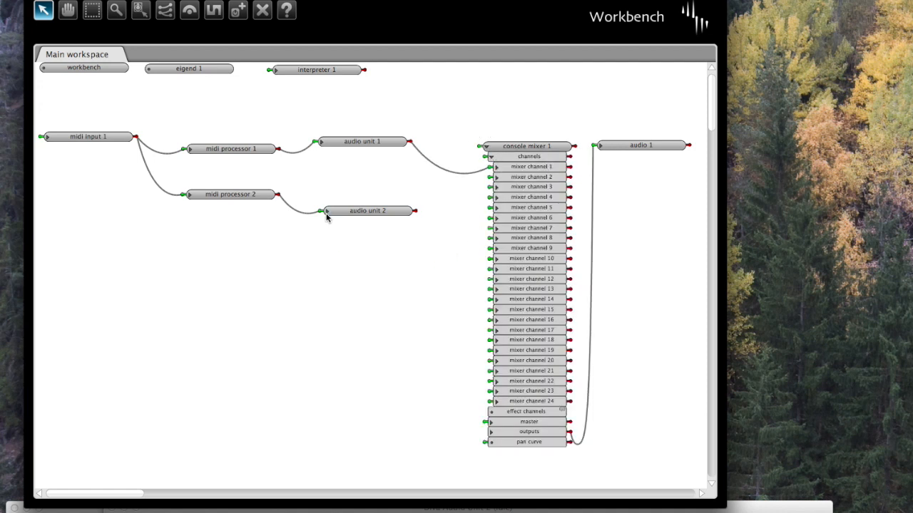
click(165, 11)
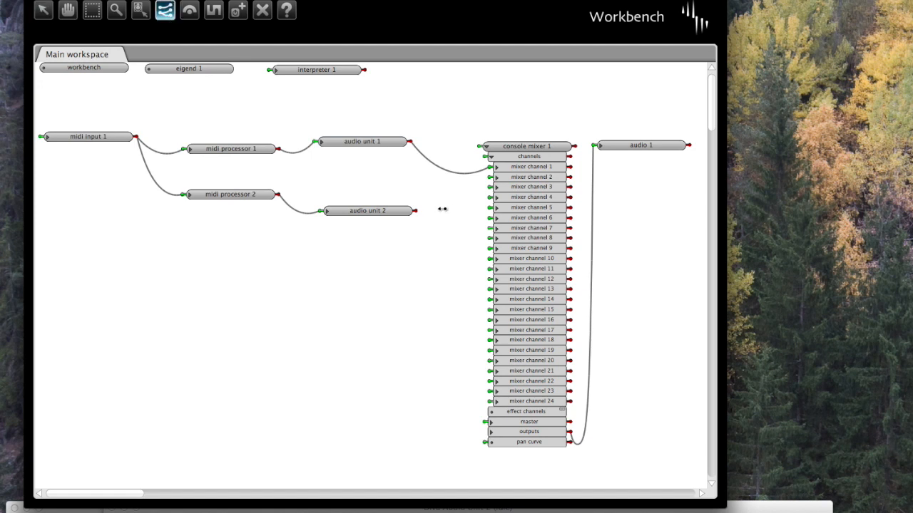
drag(403, 212, 504, 178)
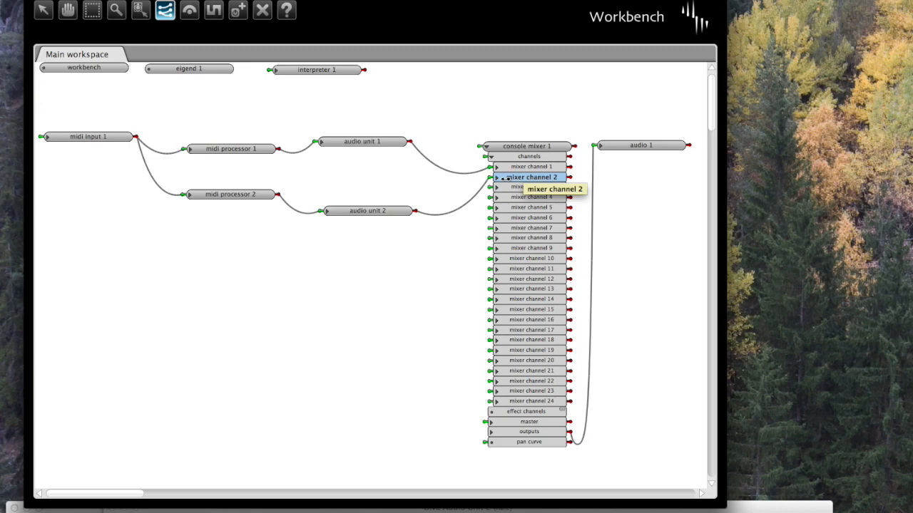
Switch to the Reason rack and duplicate the External MIDI Instrument EMI 1 with its track
drag(912, 1, 354, 16)
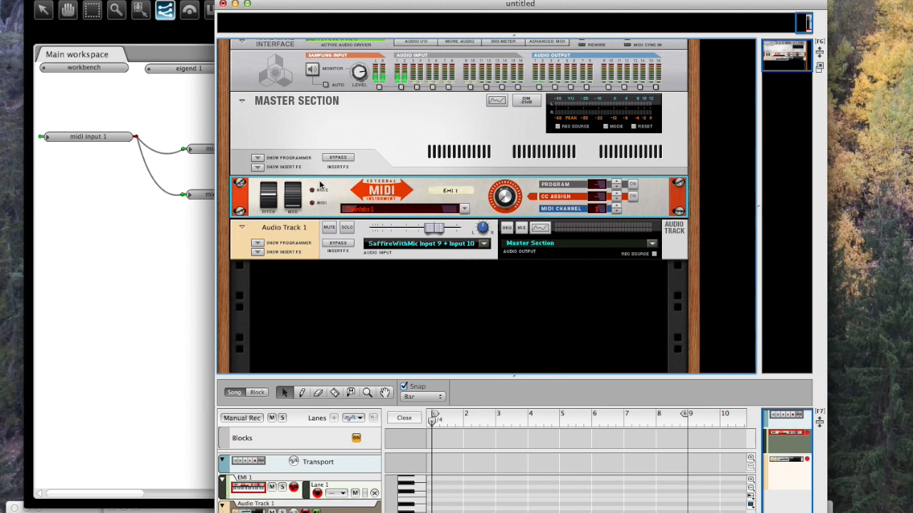
right_click(321, 189)
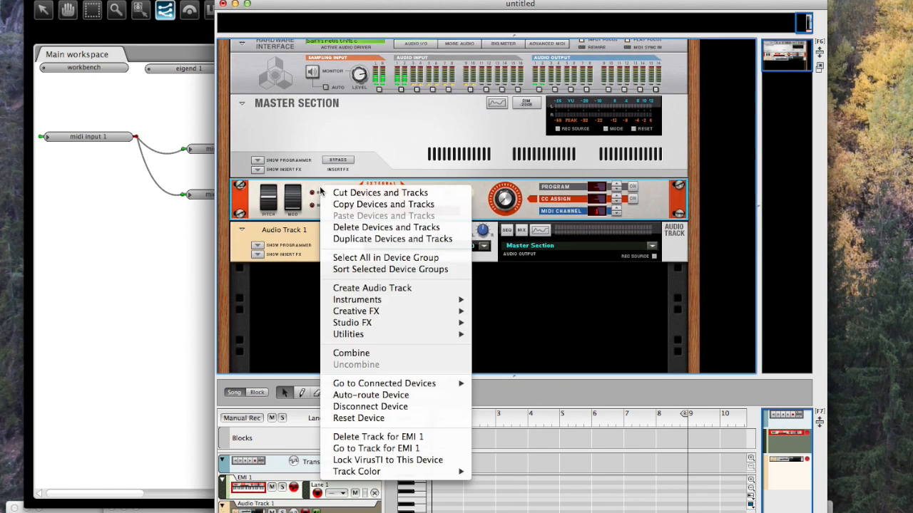
click(343, 239)
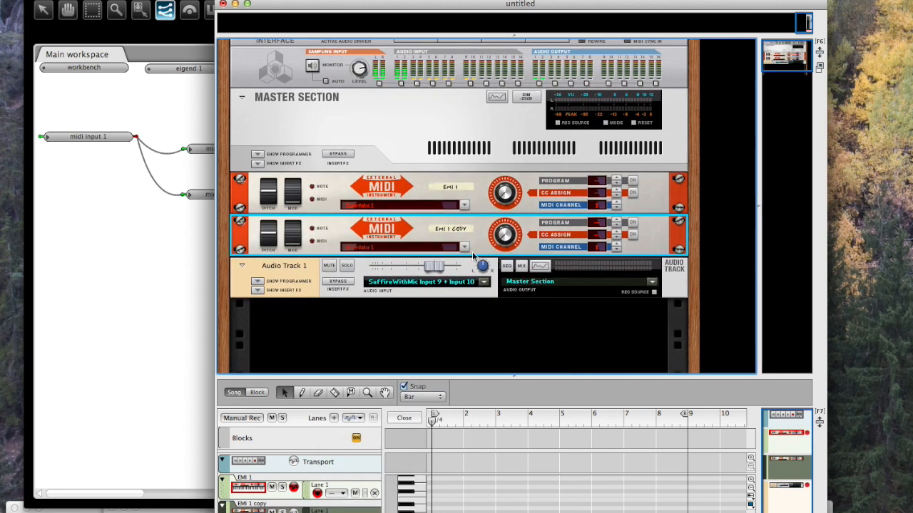
Rename the duplicated External MIDI Instrument as EMI 2, select its track and set its MIDI channel to 2
double_click(449, 225)
text(EMI 2)
key(Return)
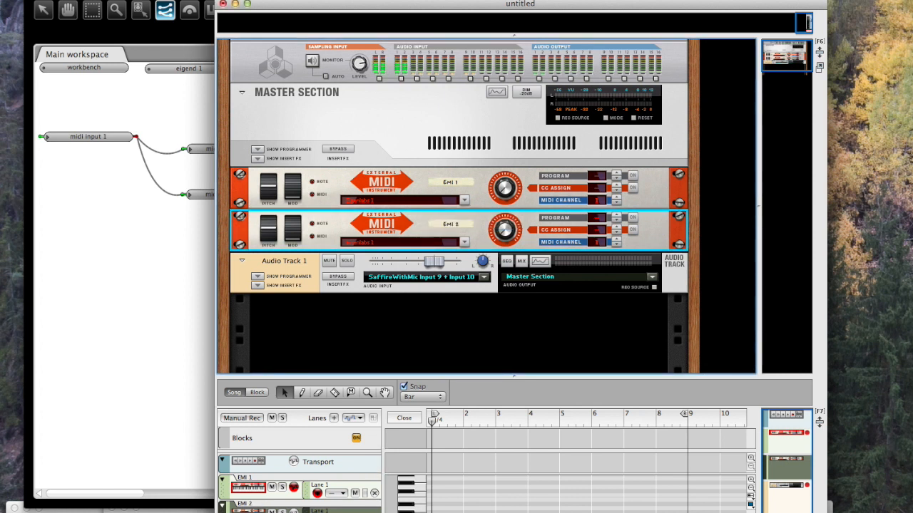
click(248, 510)
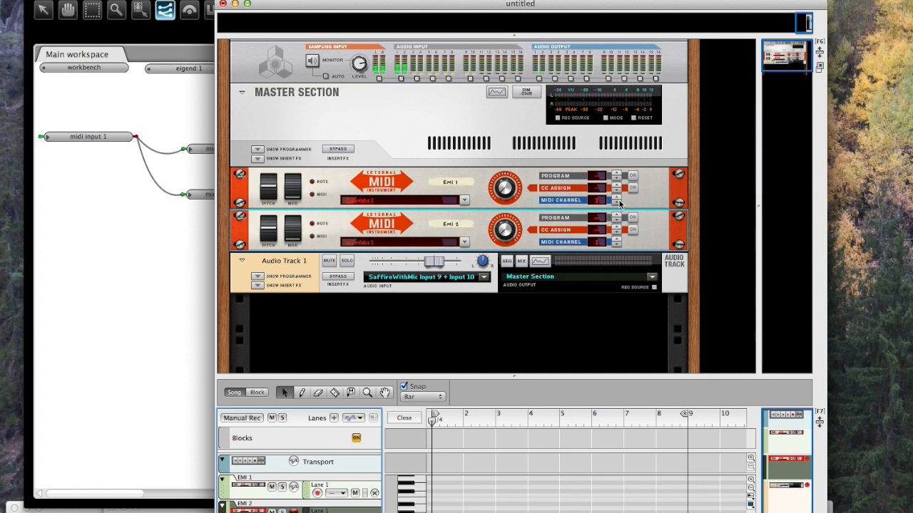
click(617, 241)
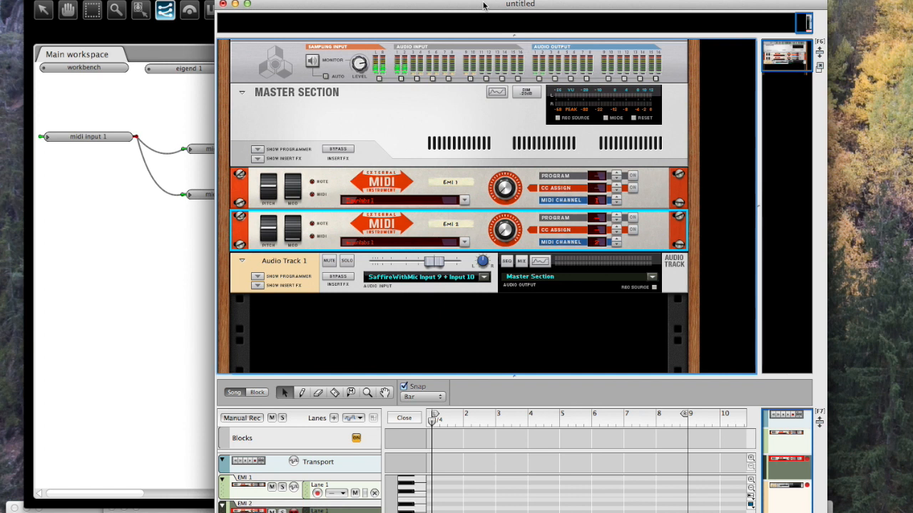
Move the Reason window off the Workbench and collapse the channels of console mixer 1
drag(484, 6, 912, 6)
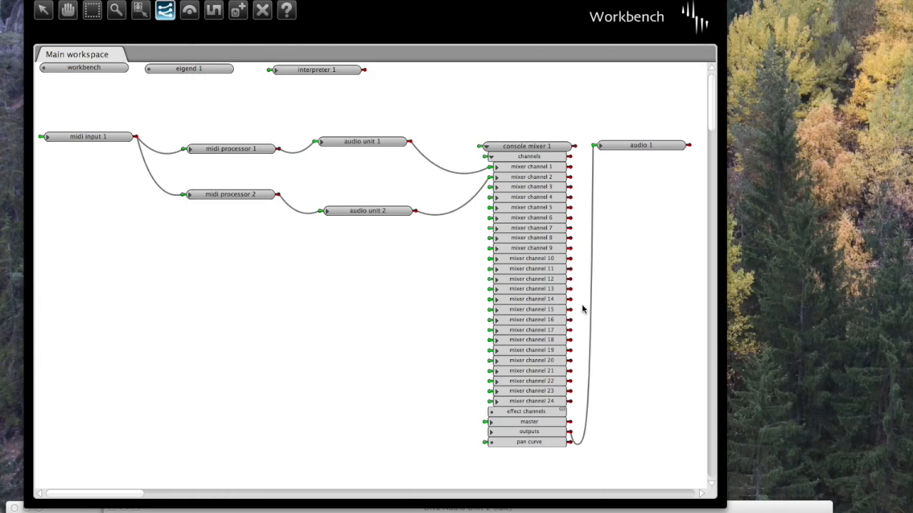
click(491, 157)
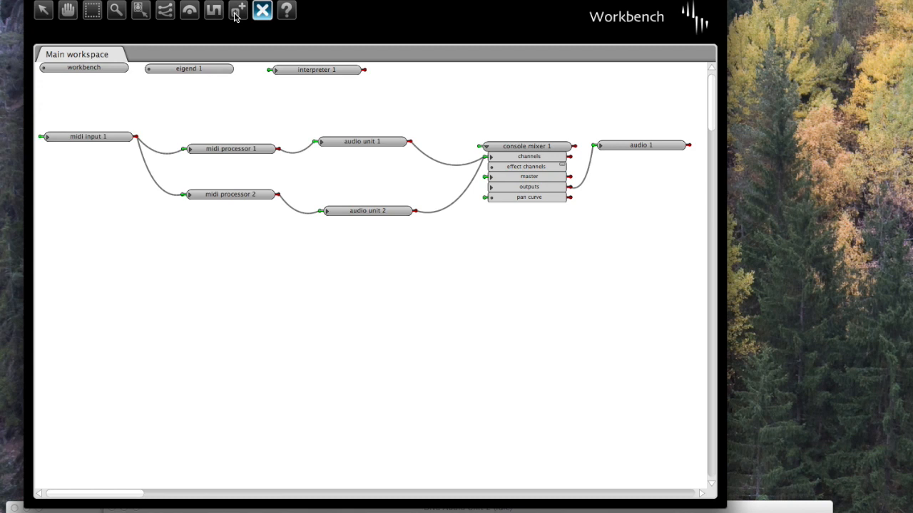
Create an Audio Unit agent with number 3 below console mixer 1
click(236, 11)
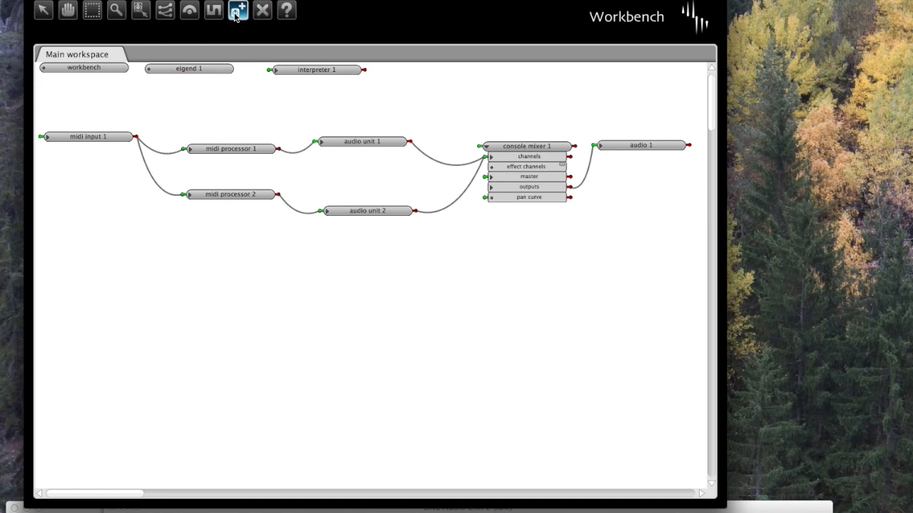
click(528, 254)
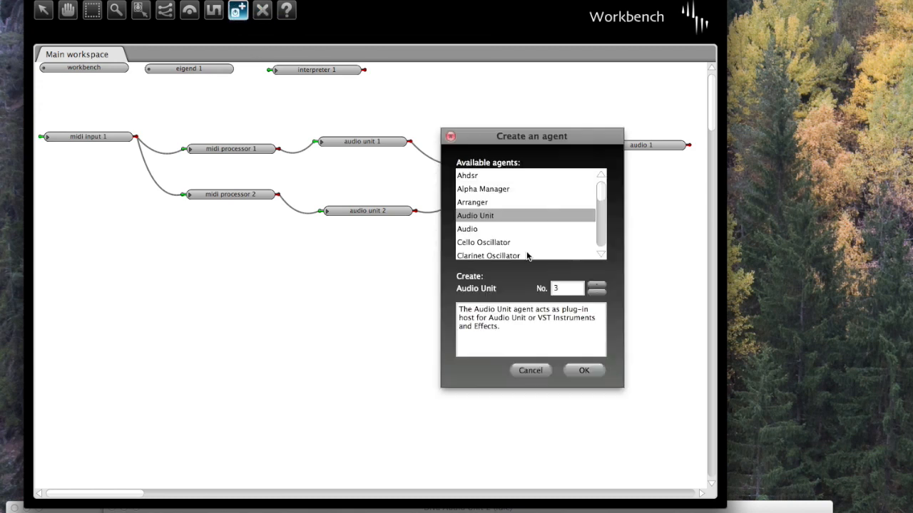
click(587, 371)
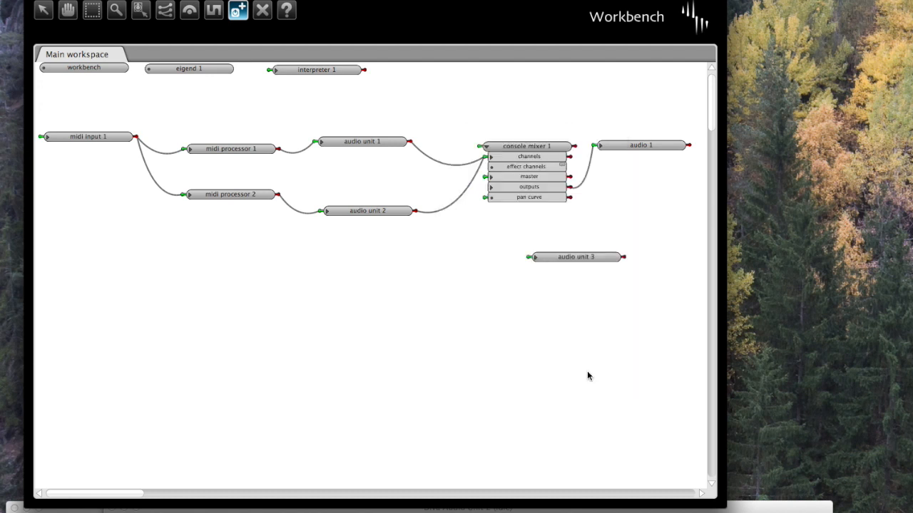
Load the Valhalla DSP ValhallaShimmer (AudioUnit Effect) plugin into audio unit 3
key(i)
click(586, 257)
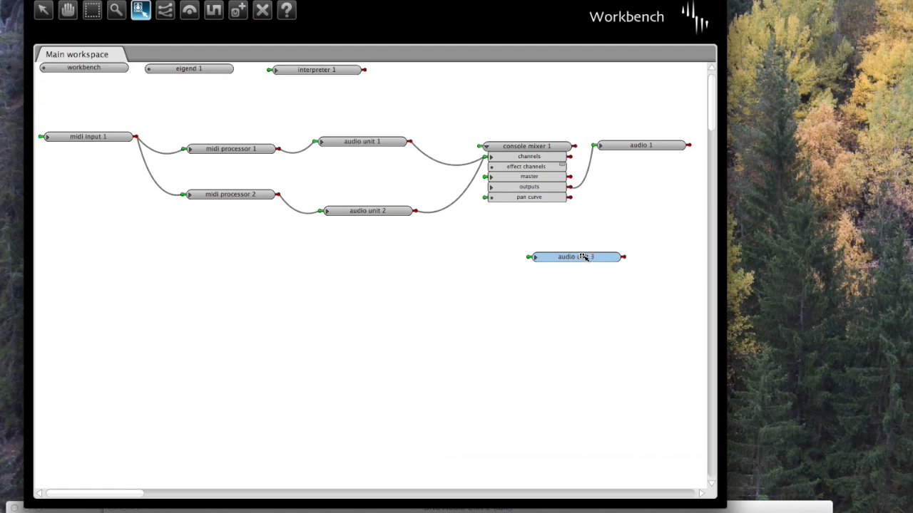
scroll(693, 321, down, 3)
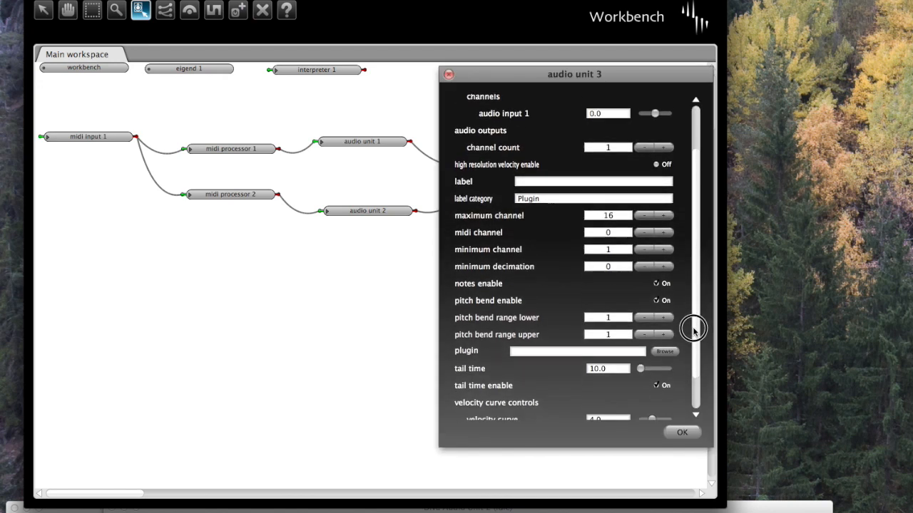
click(669, 341)
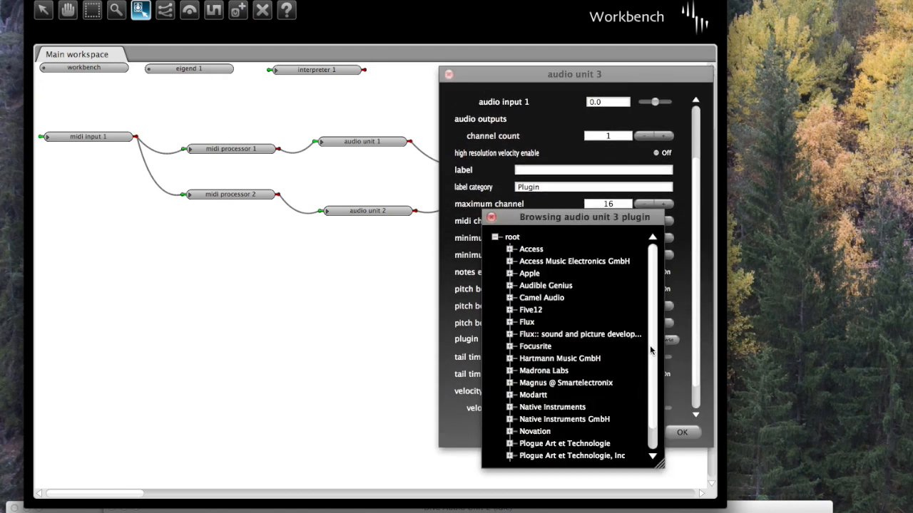
scroll(650, 353, down, 2)
click(511, 444)
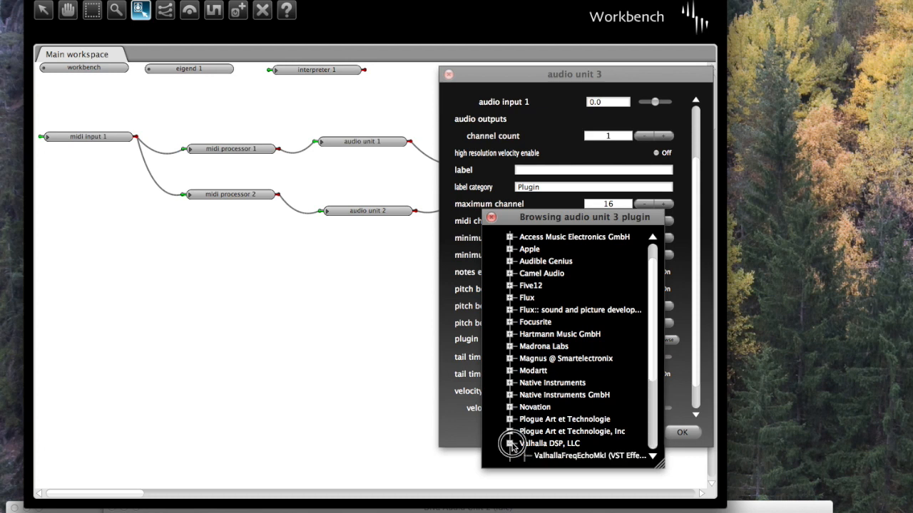
drag(656, 368, 654, 431)
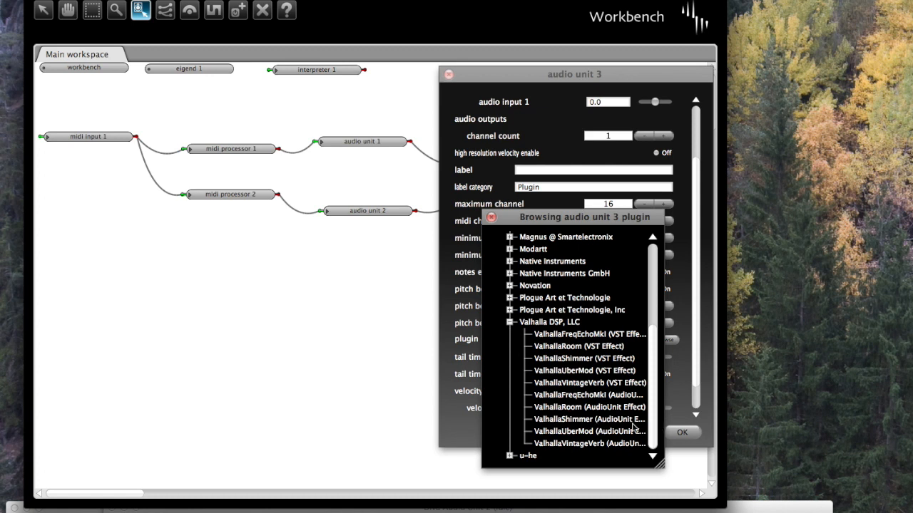
double_click(580, 420)
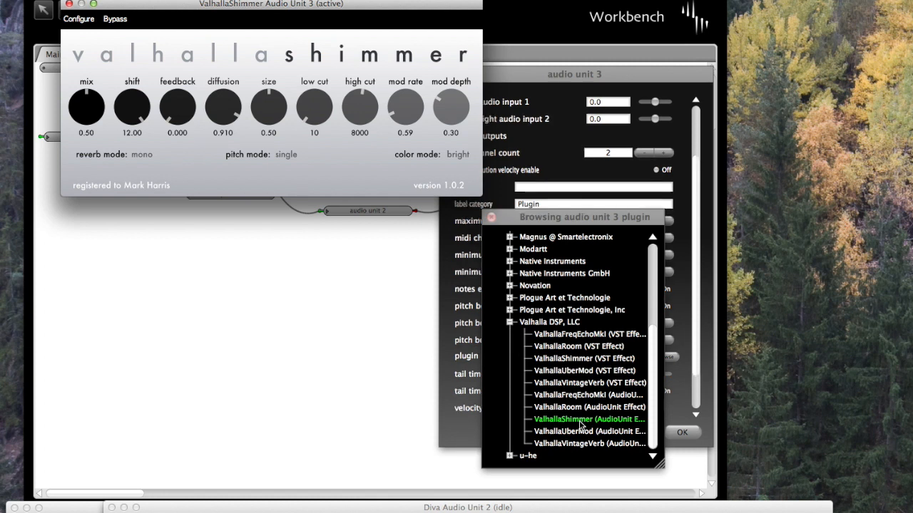
Close audio unit 3's plugin browser and properties and move the ValhallaShimmer window clear of the workspace
click(491, 218)
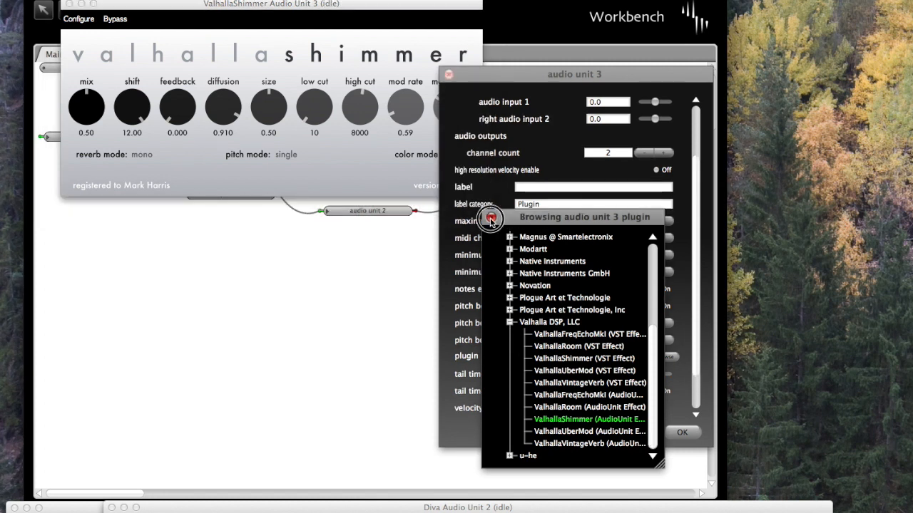
click(490, 219)
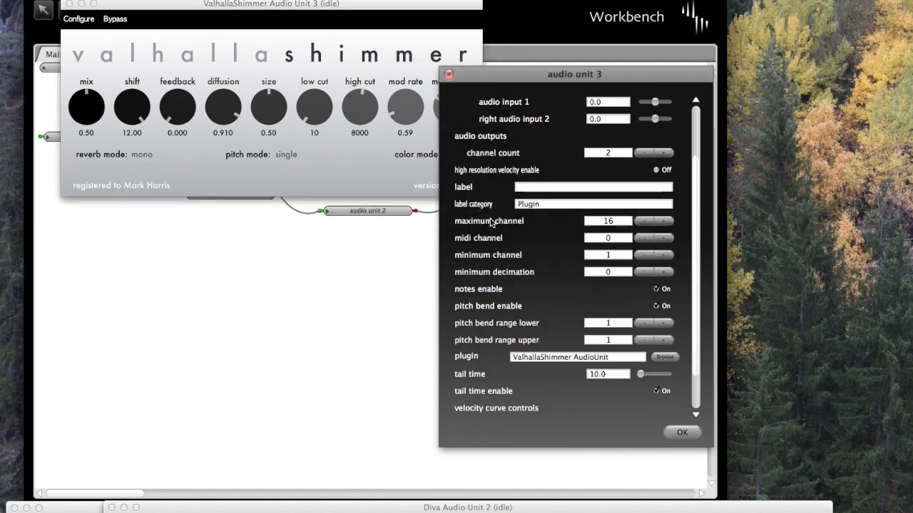
click(447, 74)
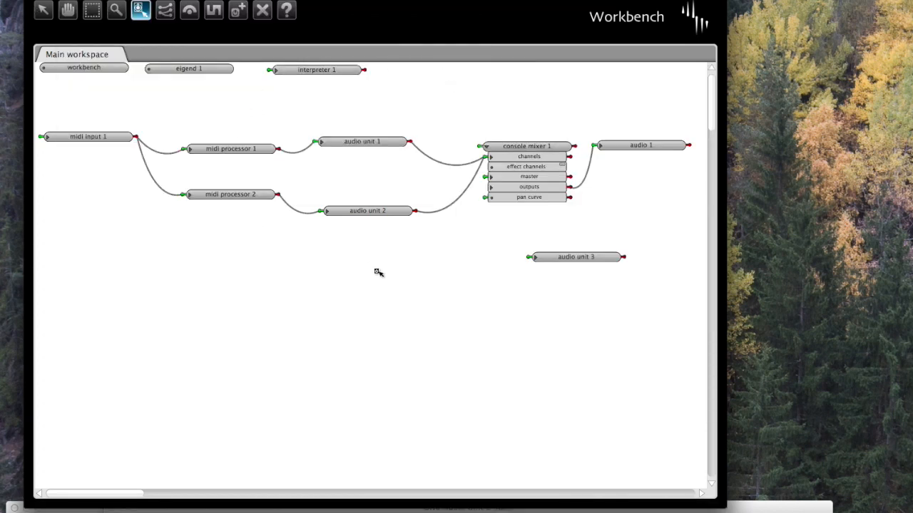
drag(453, 0, 625, 0)
drag(127, 3, 67, 512)
drag(428, 0, 306, 0)
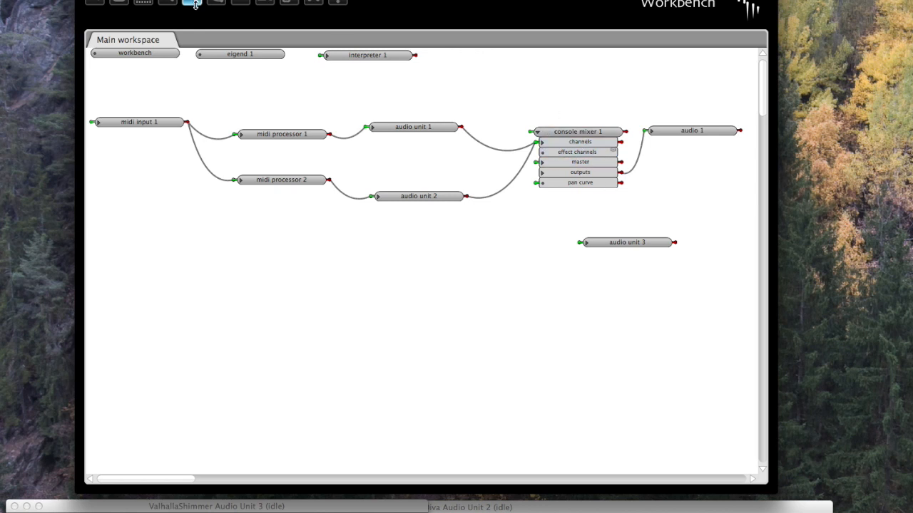
Create effect channel 1 in console mixer 1 and expand it to show its inputs and outputs
click(96, 3)
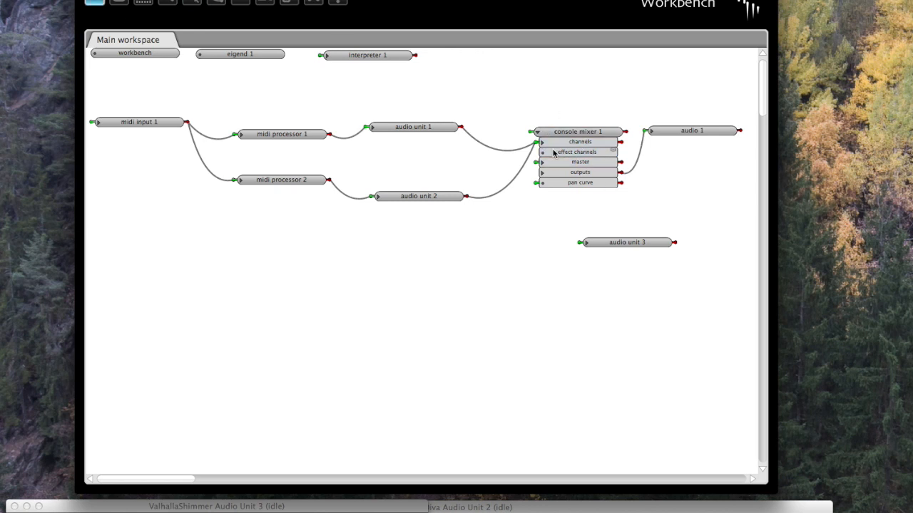
click(615, 154)
click(629, 180)
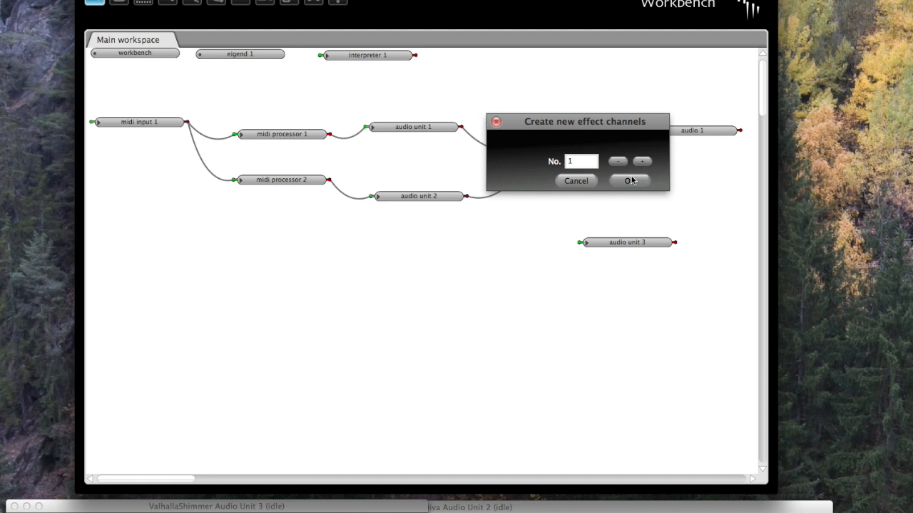
click(542, 152)
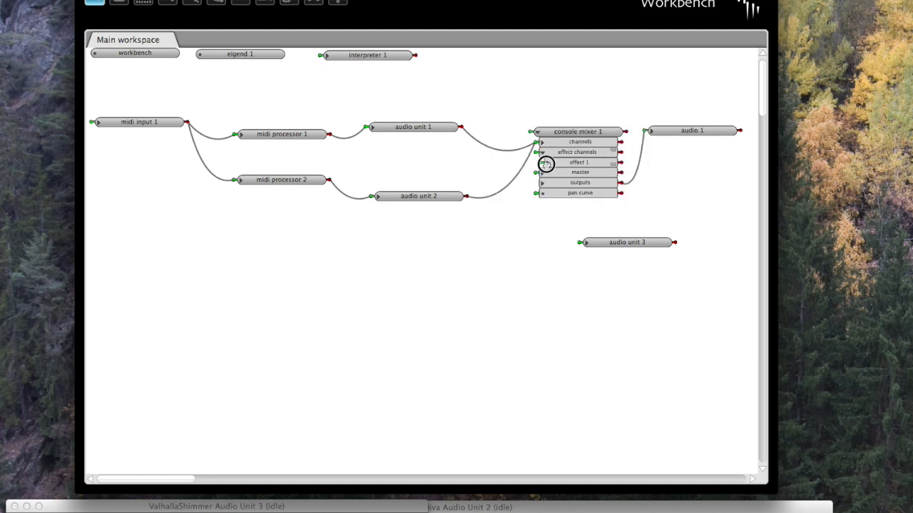
click(548, 164)
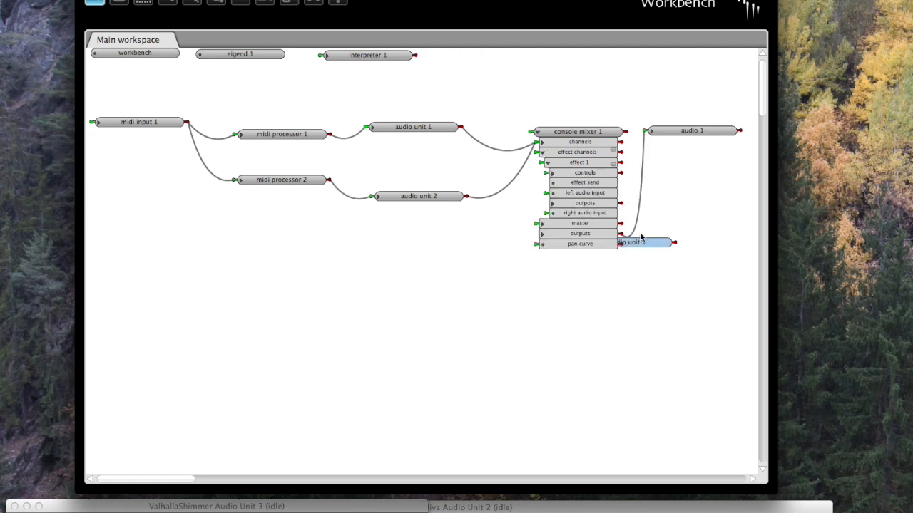
Move audio unit 3 beside console mixer 1 and connect the outputs of effect 1 to it
click(118, 2)
drag(661, 243, 726, 216)
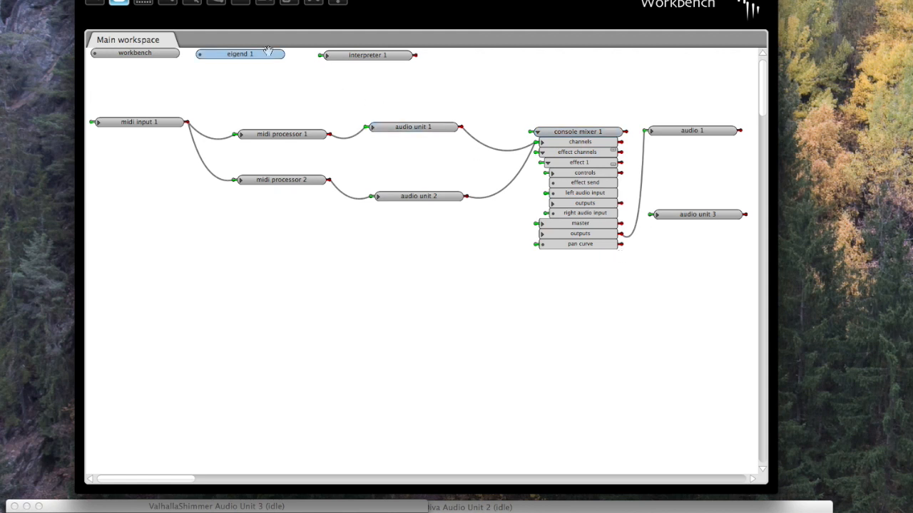
click(216, 2)
drag(602, 166, 678, 219)
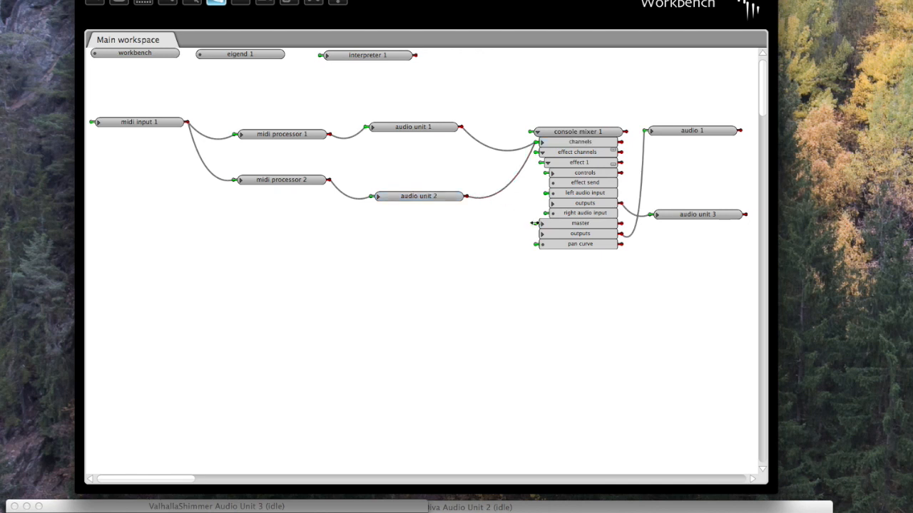
Examine the master and outputs sections of console mixer 1, leaving its outputs expanded
click(97, 2)
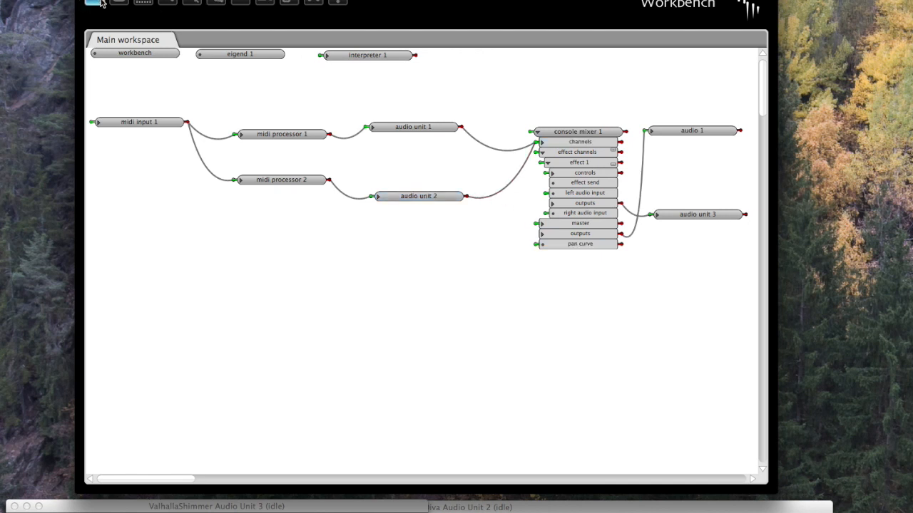
click(542, 225)
click(542, 225)
click(542, 234)
click(542, 225)
click(542, 225)
Connect the output of audio unit 3 back to effect 1's left and right audio inputs in console mixer 1
click(217, 2)
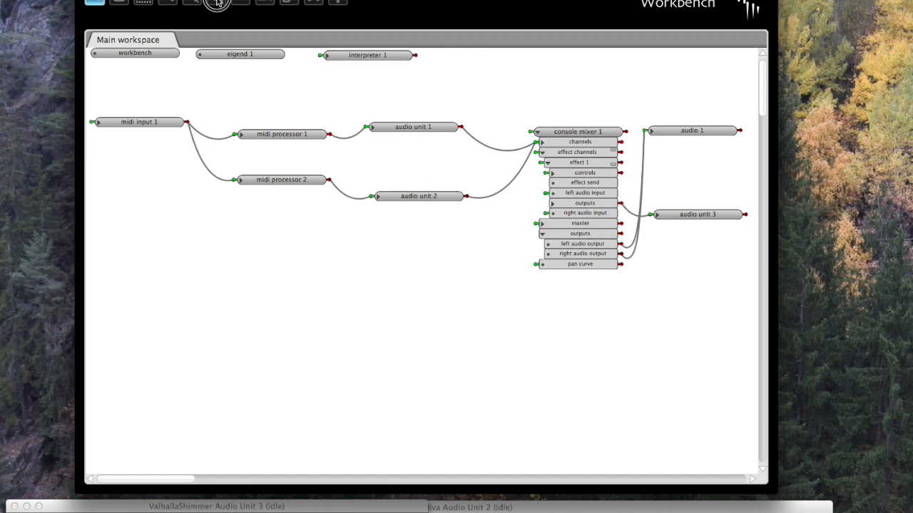
drag(745, 214, 524, 162)
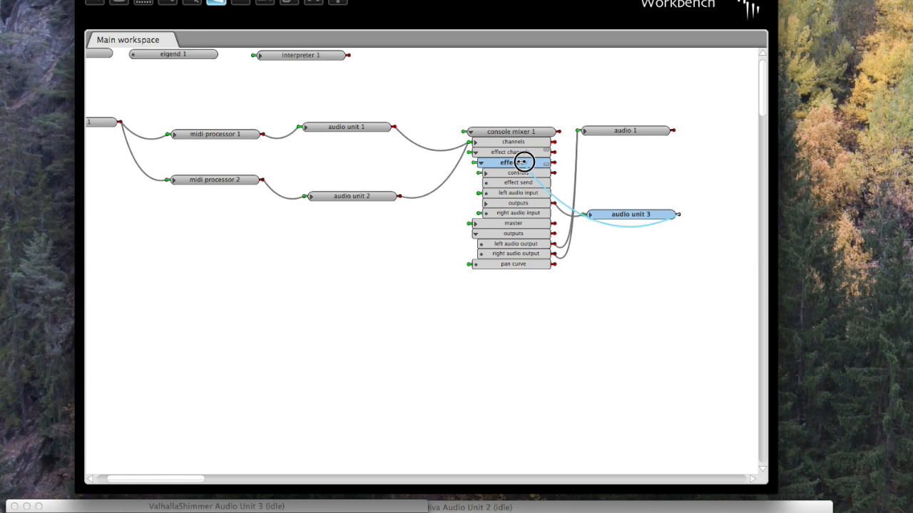
drag(524, 162, 523, 161)
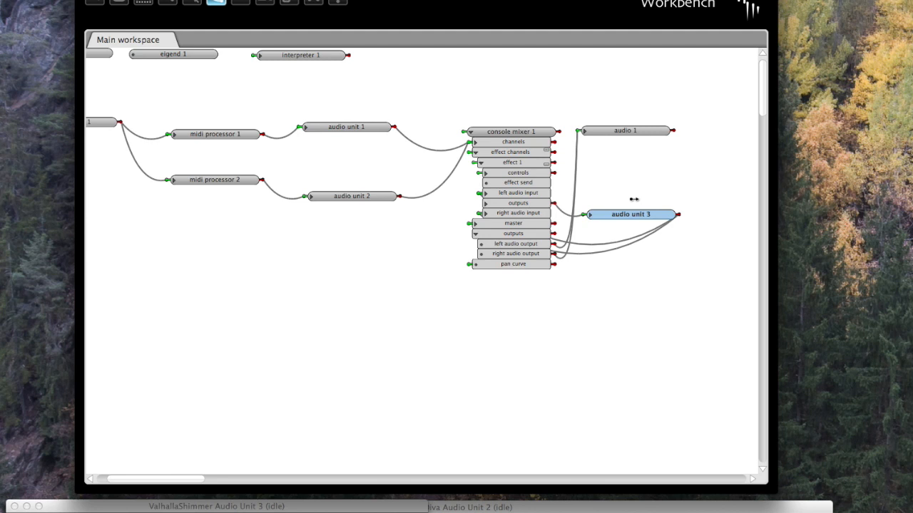
Enable the effect 1 send for mixer channel 2 in console mixer 1's properties and close them
key(Escape)
click(521, 132)
double_click(528, 132)
scroll(598, 221, down, 2)
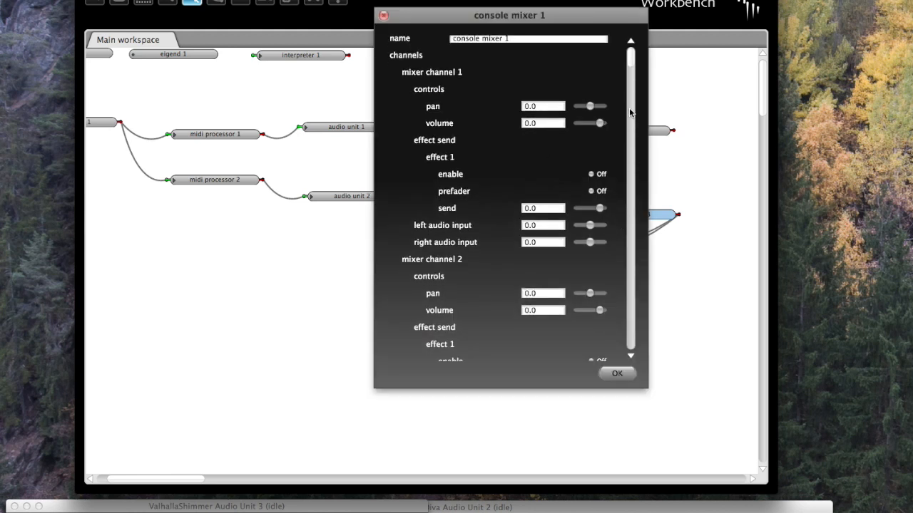
click(630, 64)
drag(630, 65, 631, 70)
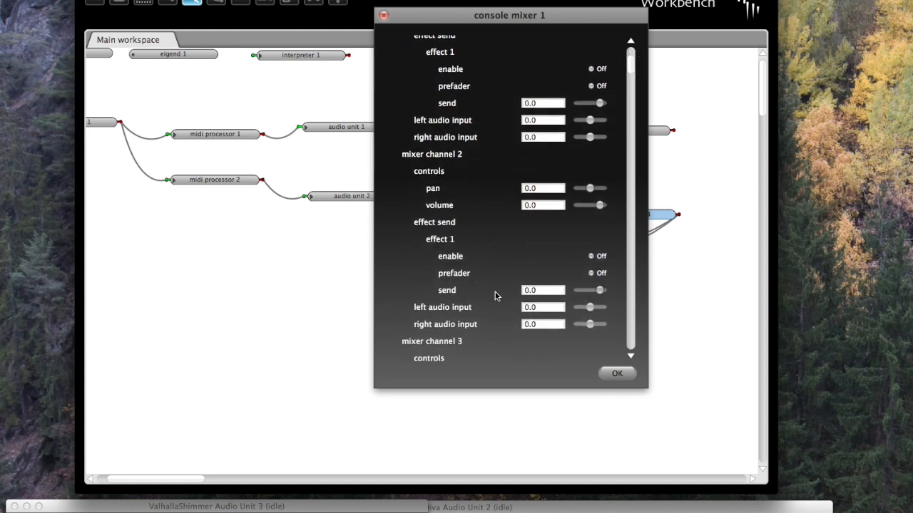
click(592, 257)
click(623, 370)
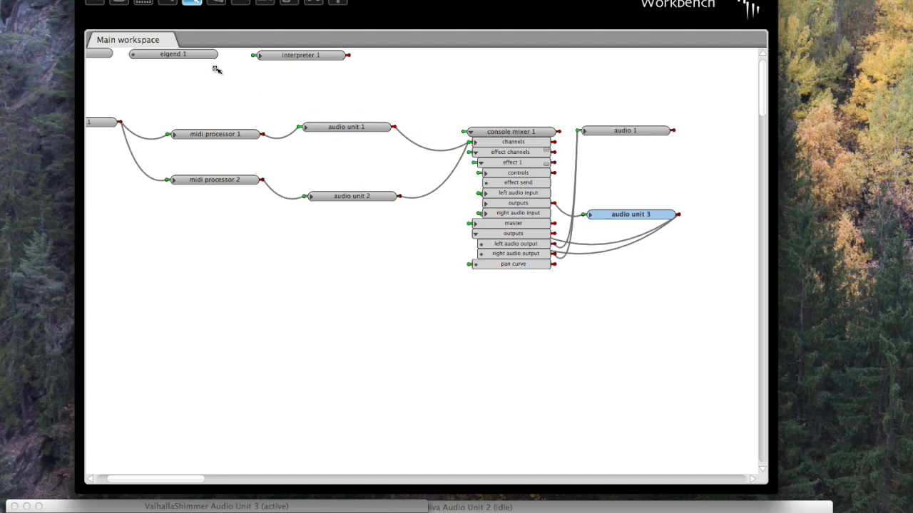
Expand audio 1 to examine its ports and inputs, and collapse it again
click(97, 2)
click(585, 131)
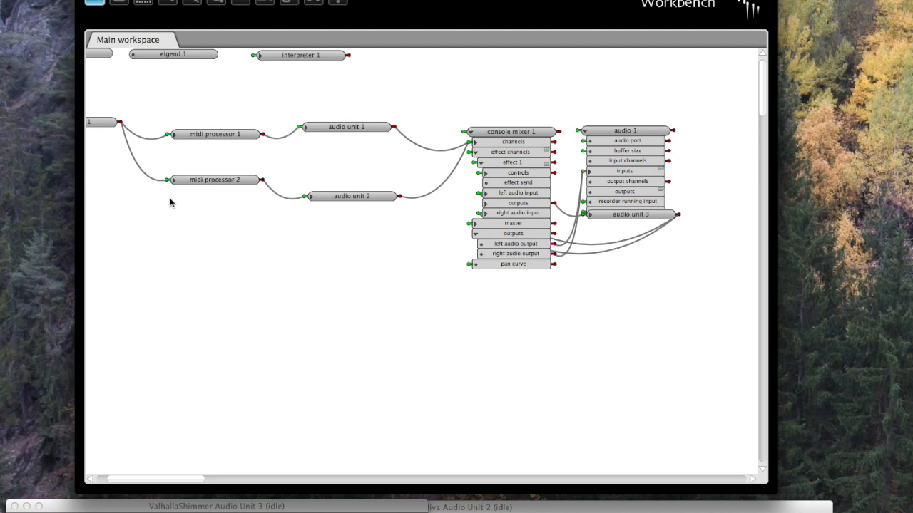
click(594, 133)
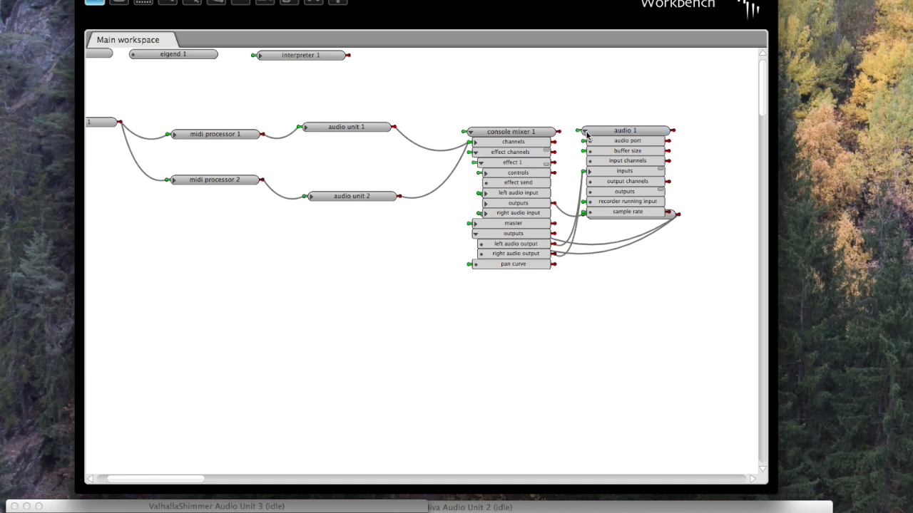
click(586, 133)
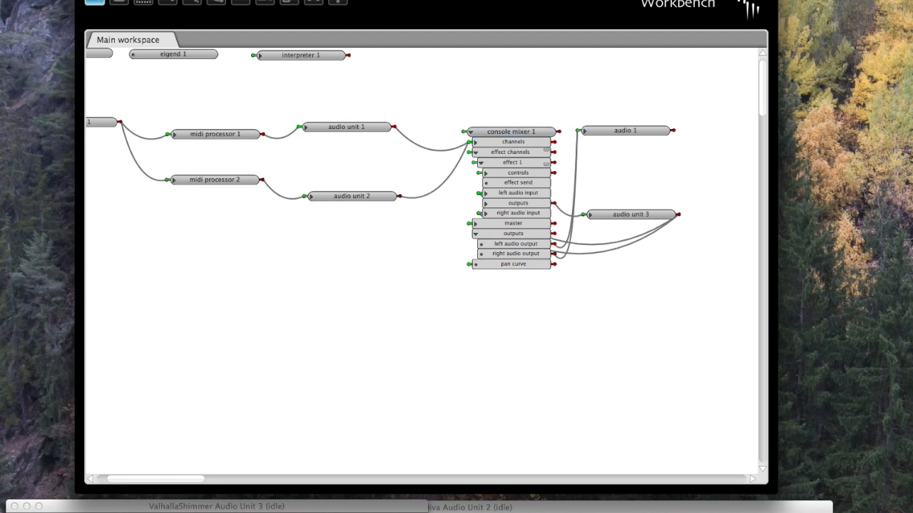
Check which plugin windows are listed as open and put the Workbench window out of view
key(super+m)
click(606, 512)
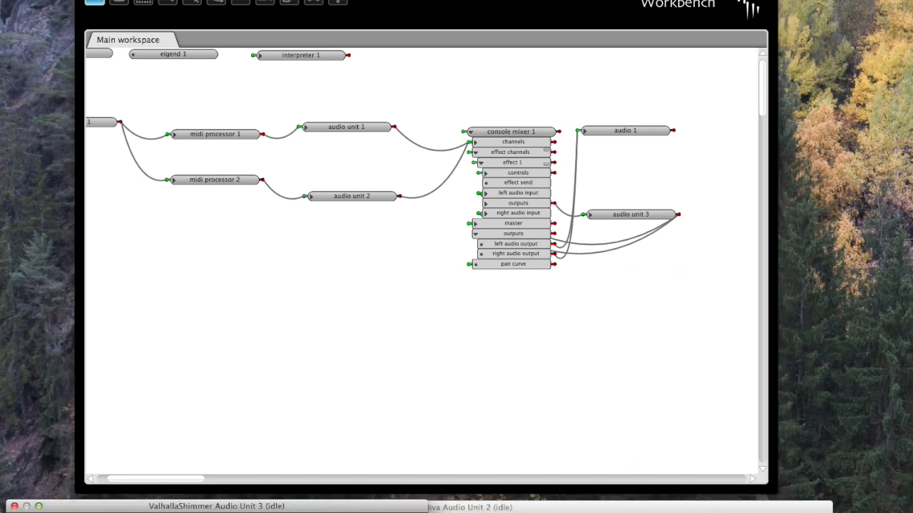
click(114, 0)
mouse_move(154, 0)
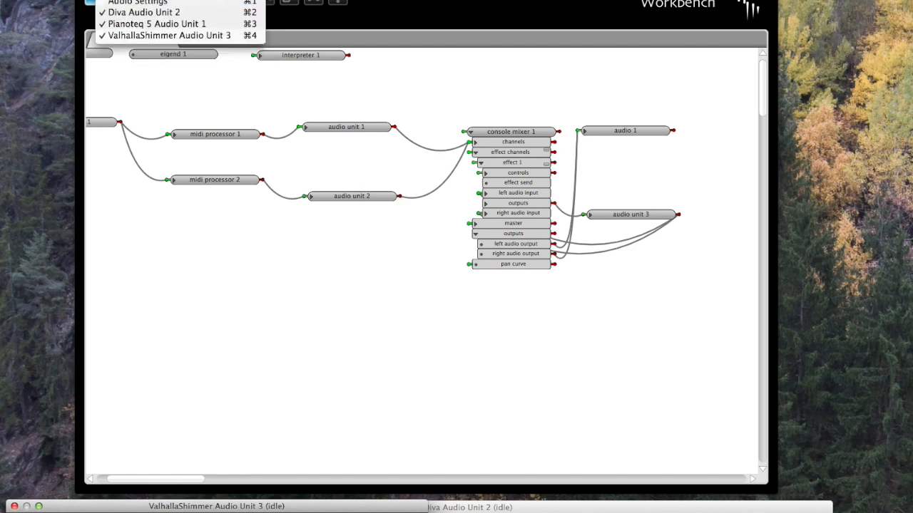
click(114, 0)
click(95, 0)
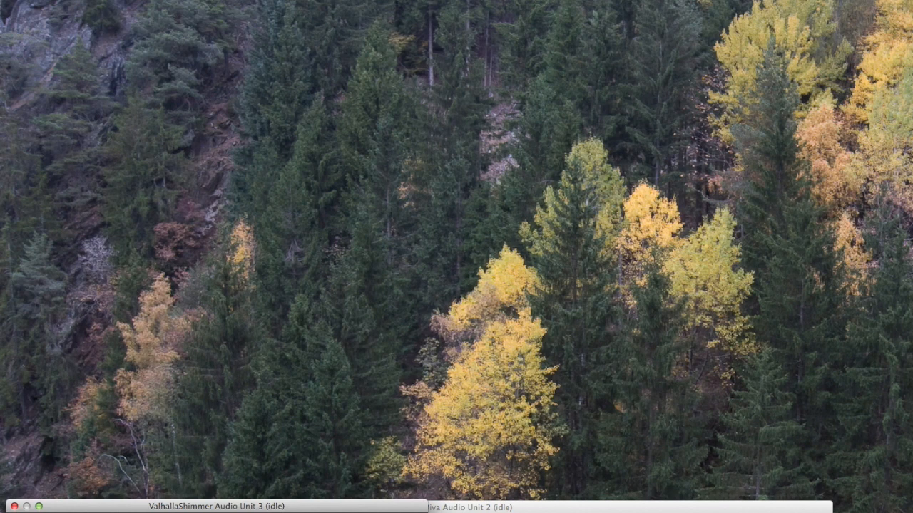
Bring up the eigenD setup window to view the setup list, then minimize it to return to Workbench
click(114, 0)
click(126, 0)
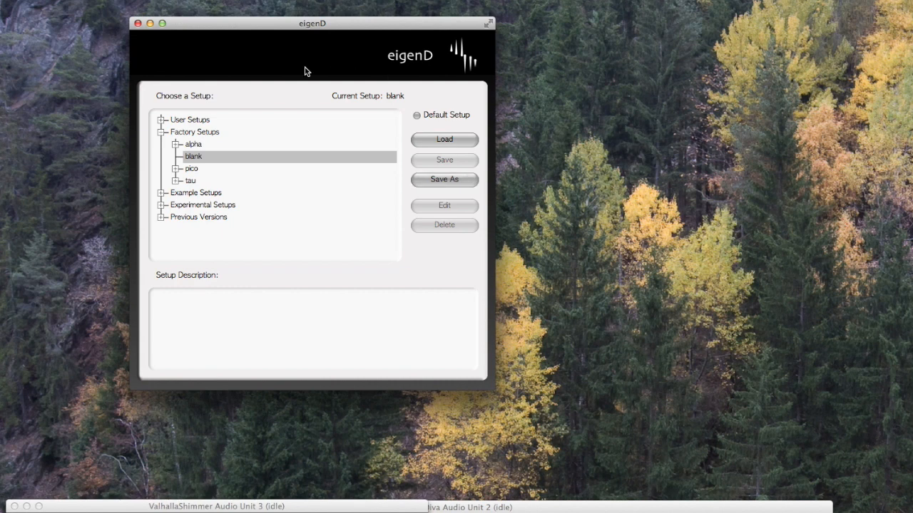
drag(212, 24, 257, 29)
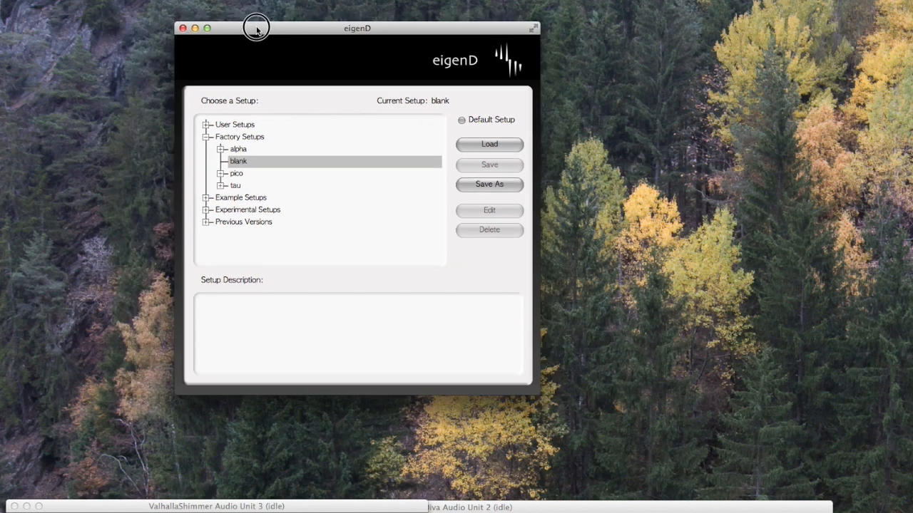
click(195, 32)
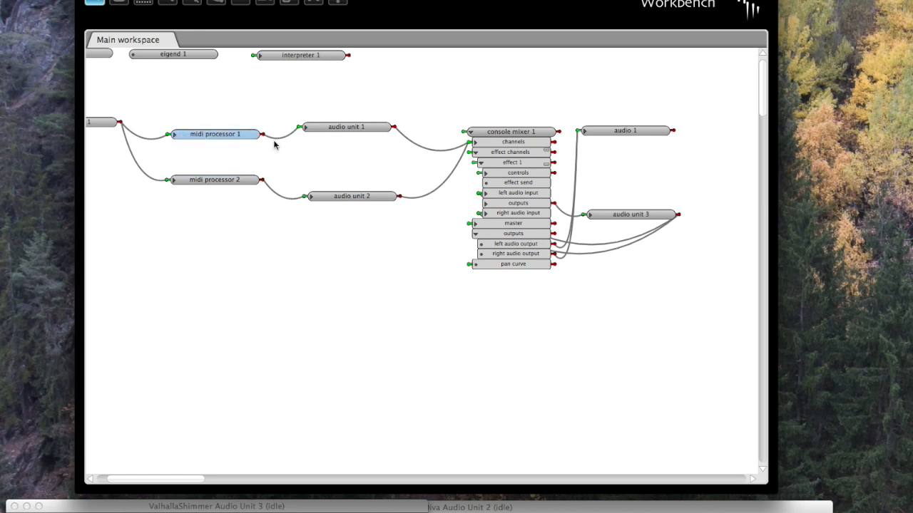
Collapse console mixer 1, then expand audio unit 2 and its parameters group
click(472, 134)
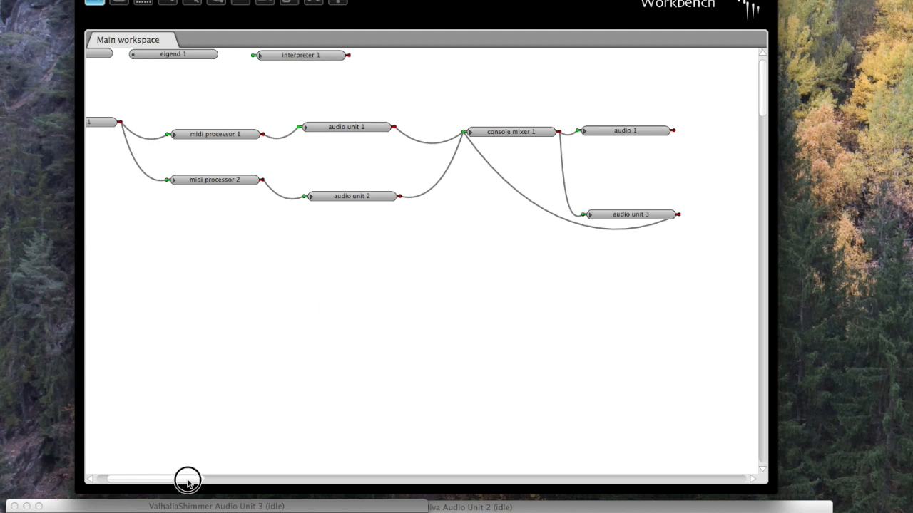
drag(185, 480, 160, 484)
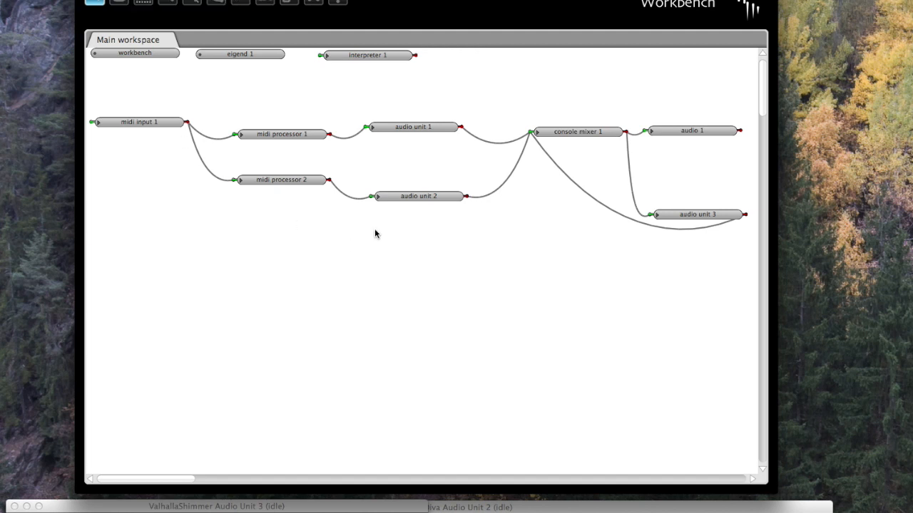
click(380, 200)
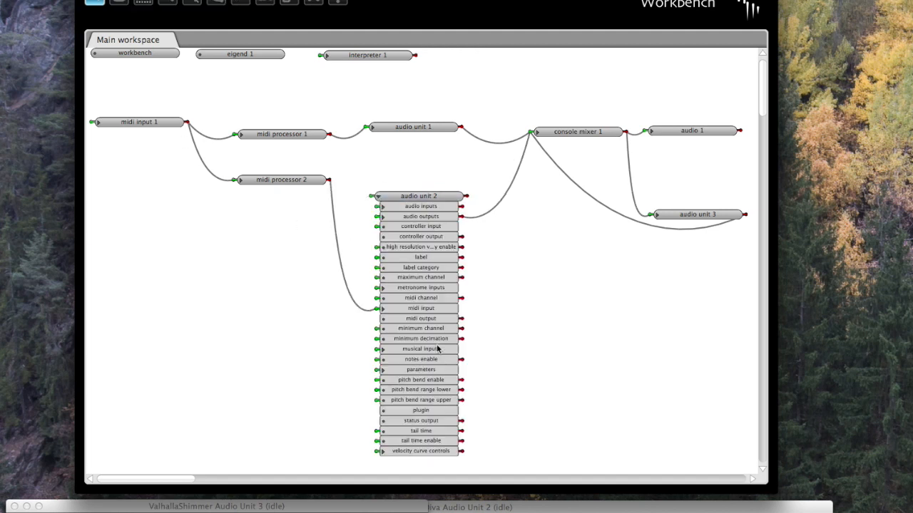
drag(761, 97, 761, 117)
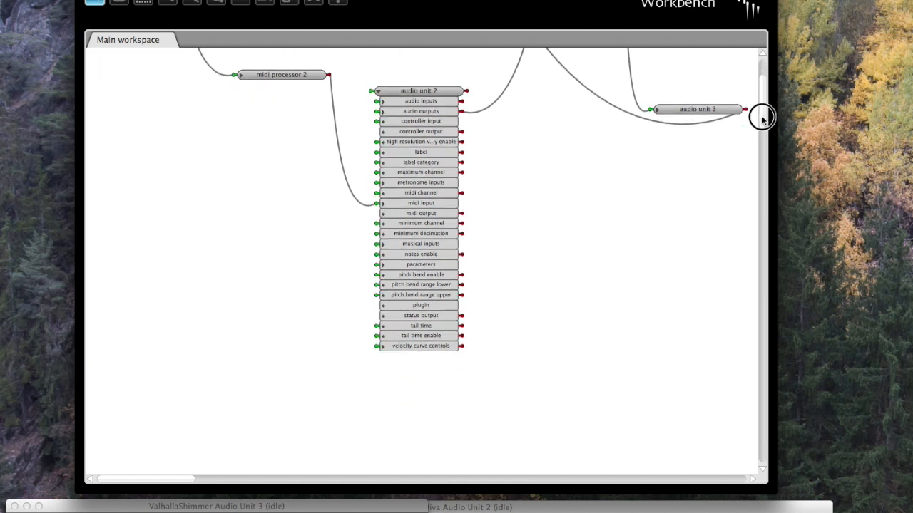
click(383, 266)
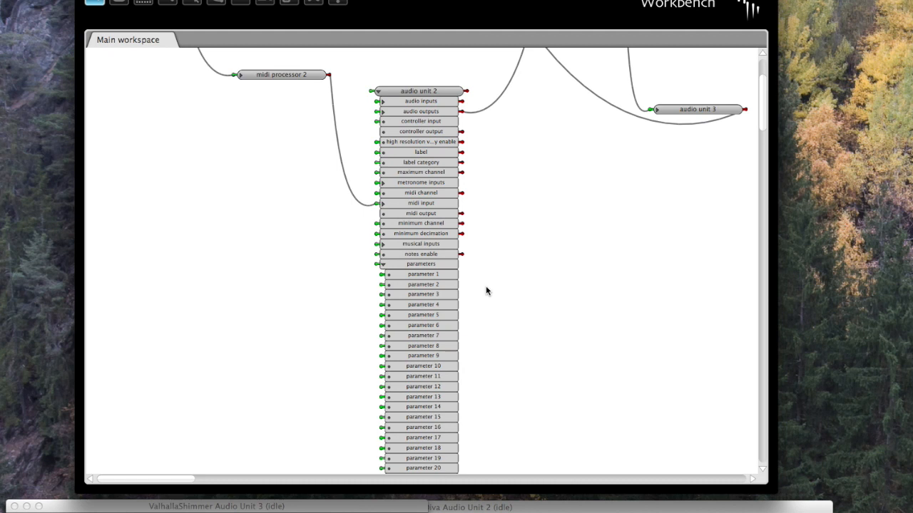
mouse_move(765, 107)
mouse_down()
mouse_move(761, 89)
mouse_move(763, 99)
mouse_up()
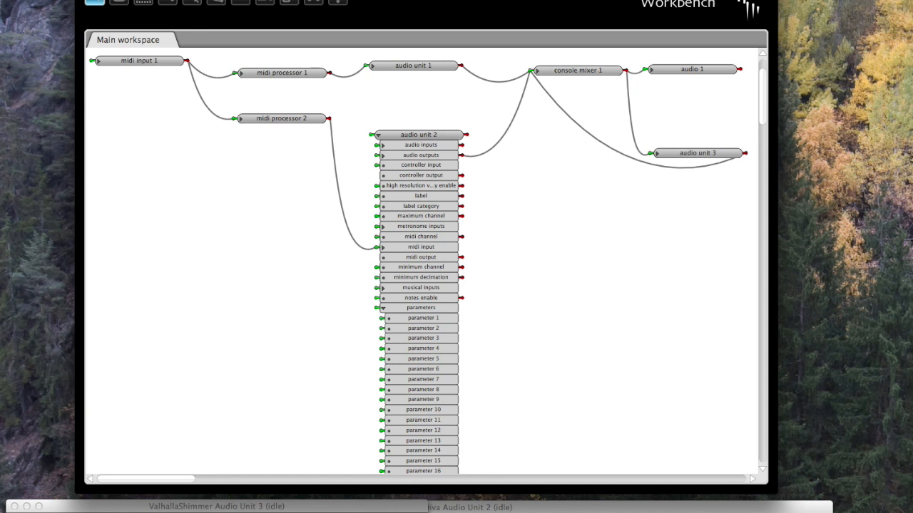
Turn off continuous controller messages in the filter settings of midi processor 2
click(191, 1)
click(294, 119)
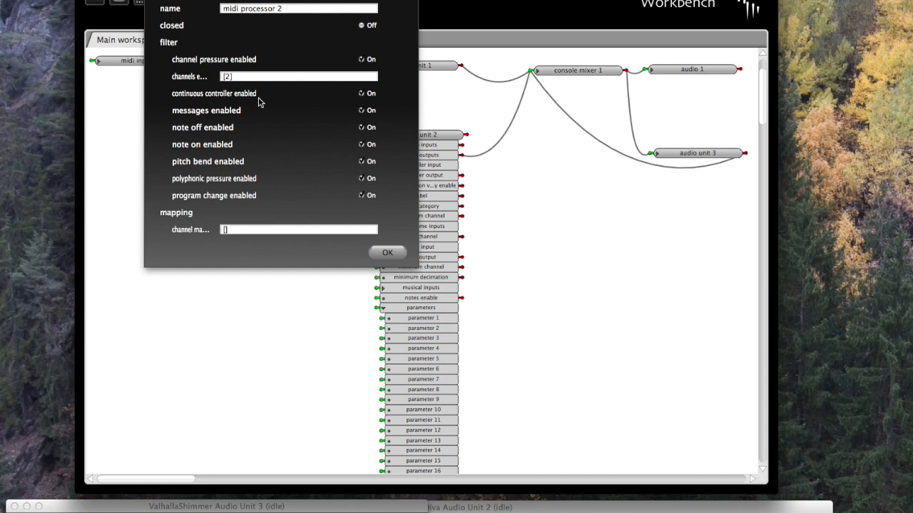
click(361, 95)
click(389, 252)
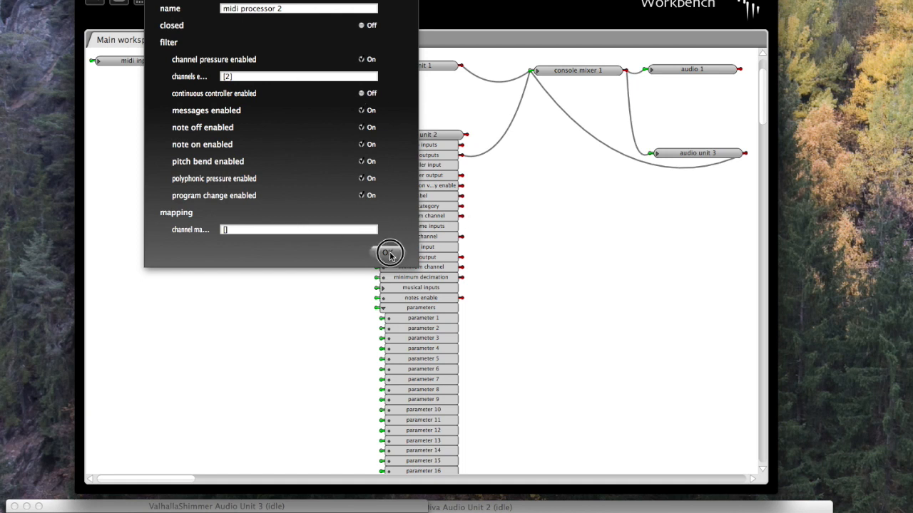
Expand midi input 1 and connect its continuous controller output to parameter 1 and parameter 2 of audio unit 2
click(96, 2)
click(99, 61)
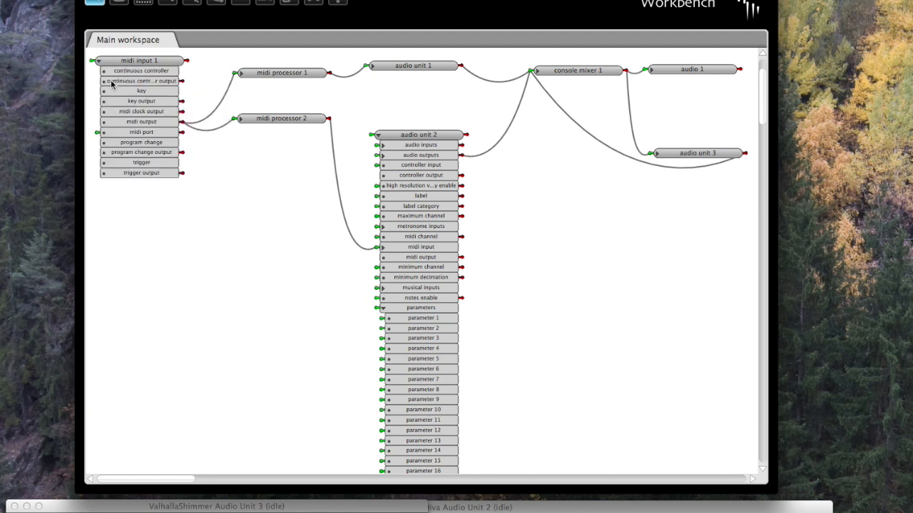
click(219, 2)
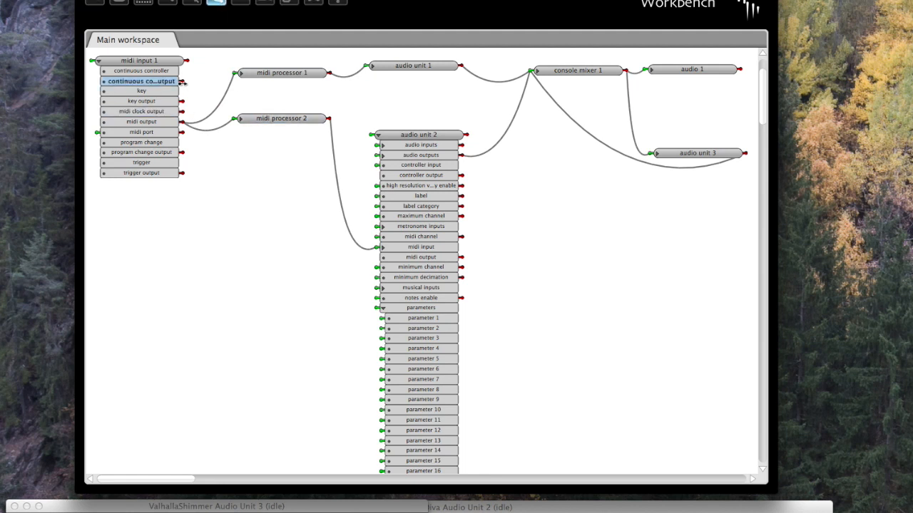
drag(181, 80, 405, 319)
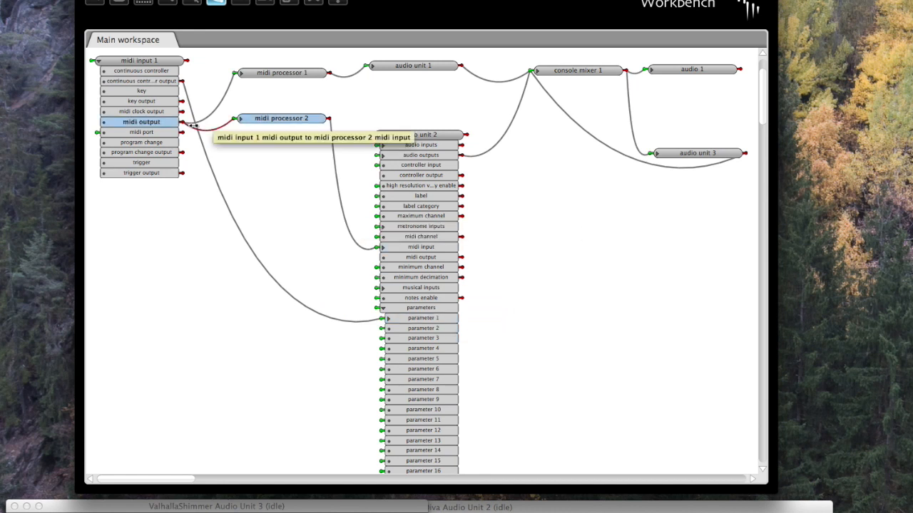
drag(175, 81, 397, 328)
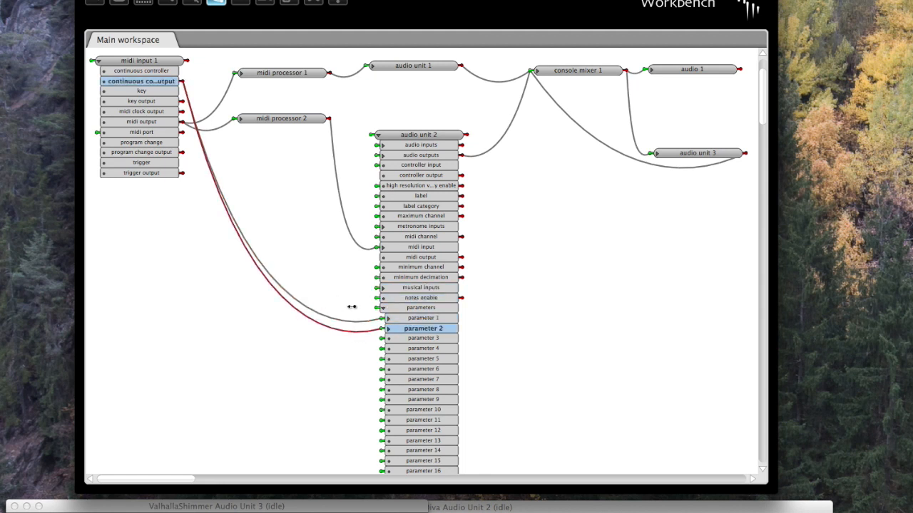
Set the input filter to 1 on the connection from the continuous controller output to audio unit 2's parameter 1
click(192, 2)
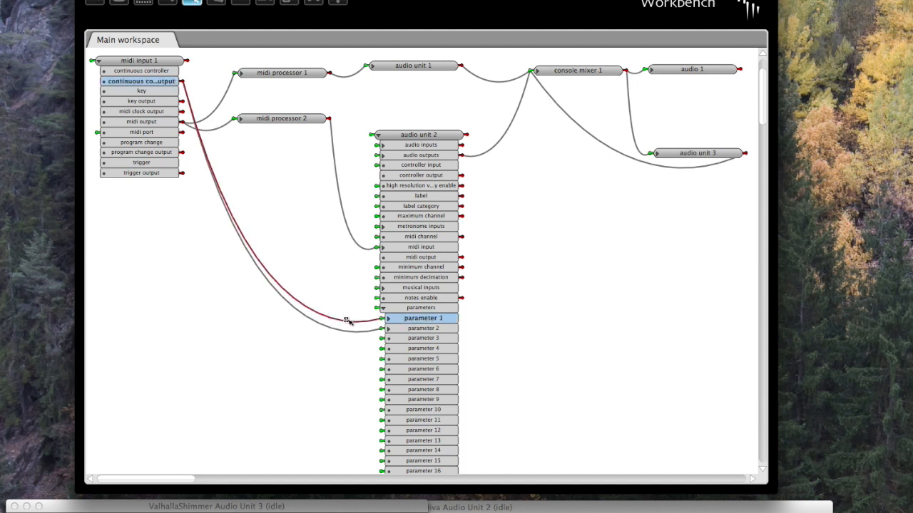
click(346, 322)
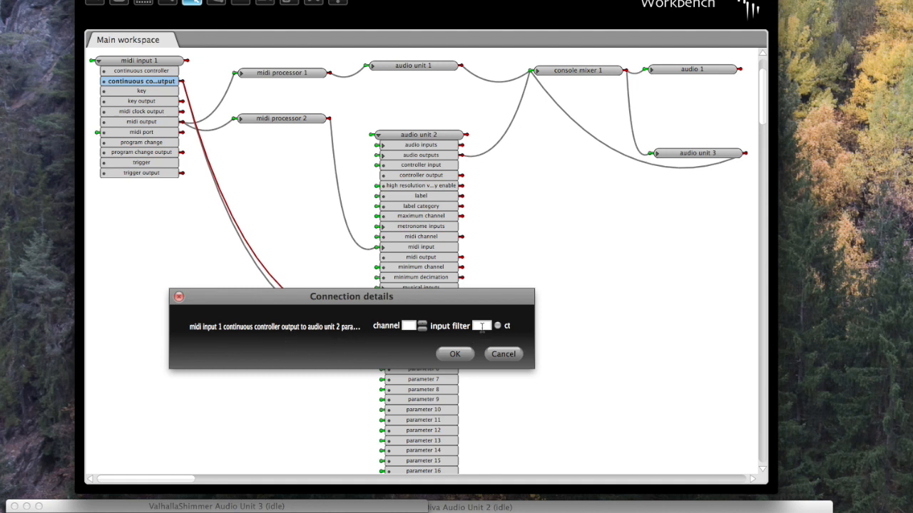
click(479, 326)
text(1)
click(459, 355)
Set the input filter to 3 on the connection to audio unit 2's parameter 2, and collapse midi input 1
double_click(369, 332)
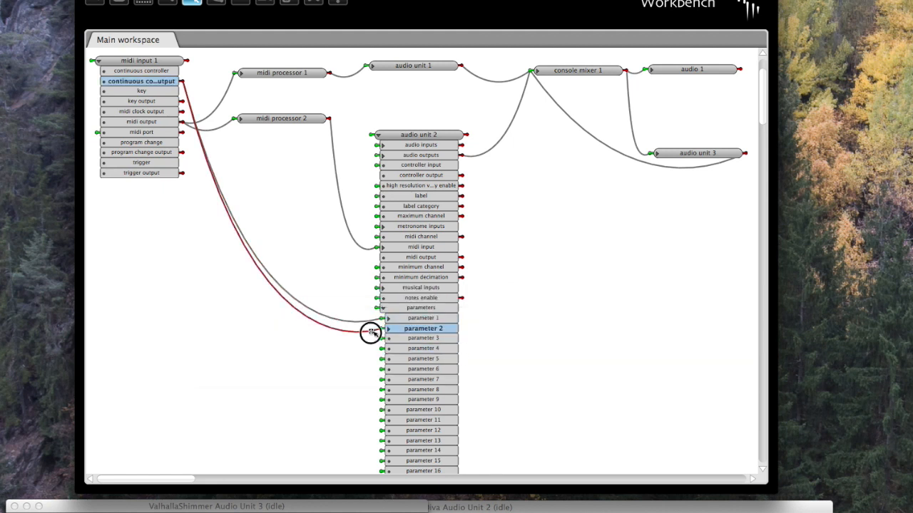
click(502, 337)
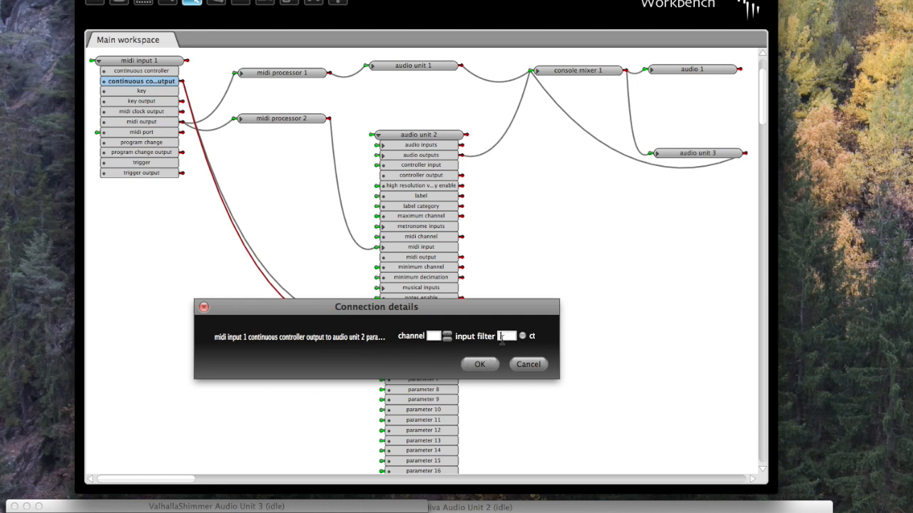
text(3)
click(490, 368)
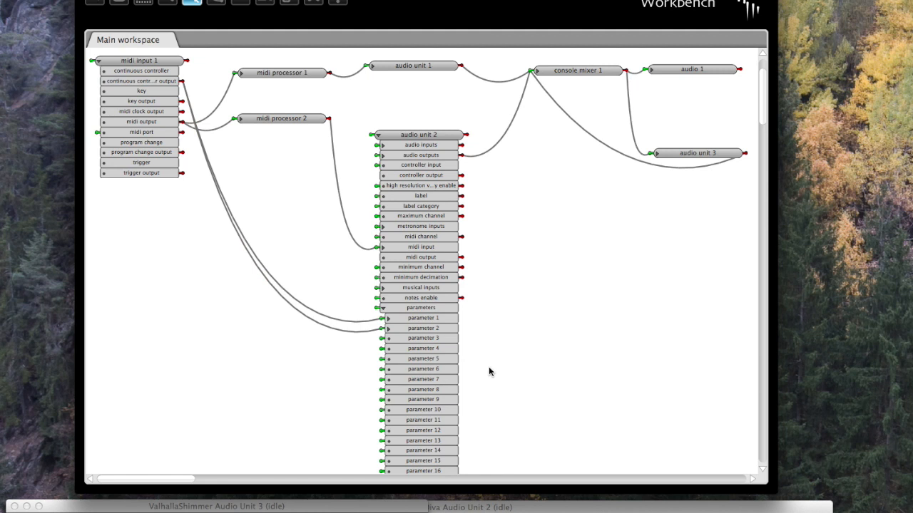
click(93, 1)
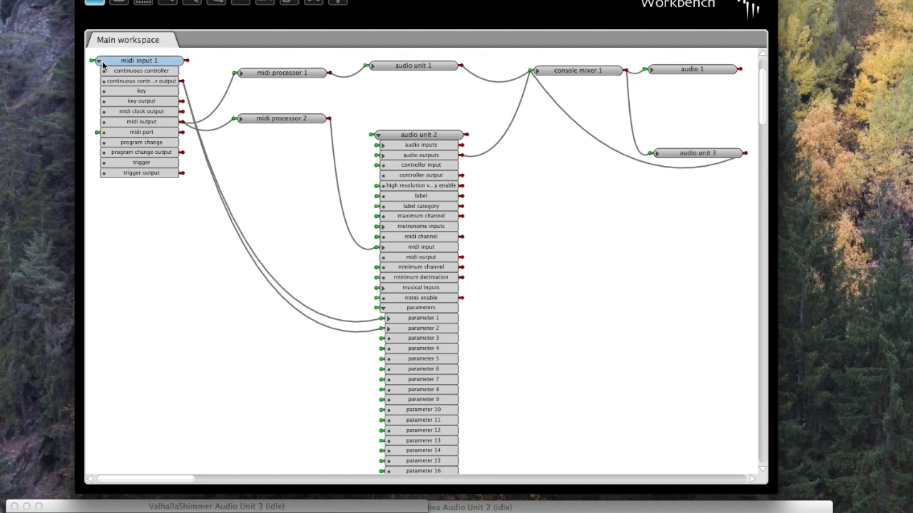
click(98, 61)
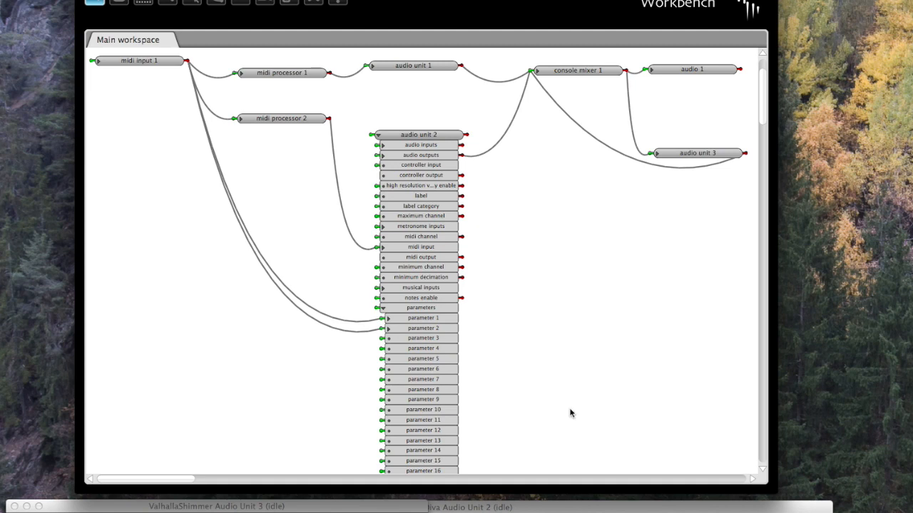
Bring up the Diva window and map parameter 1 to main: Output in its plugin parameter matrix, with scale factor 1.0
click(579, 507)
drag(579, 507, 579, 19)
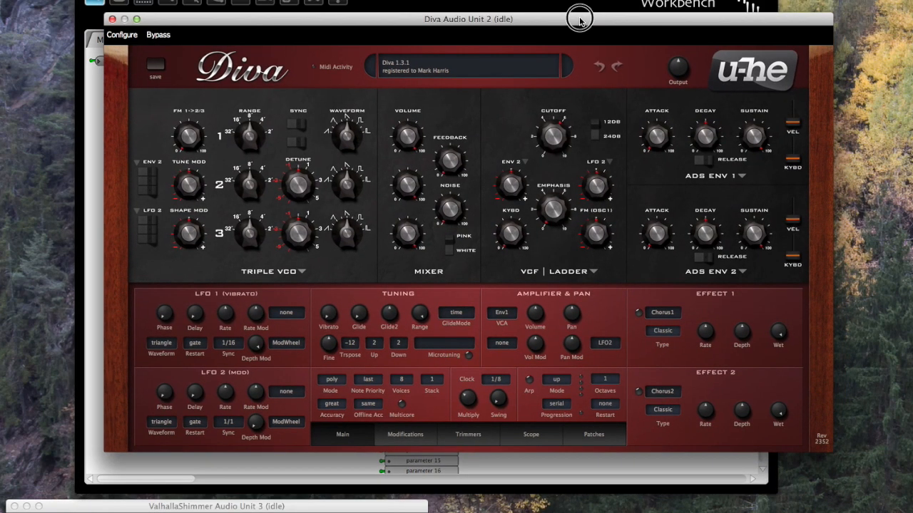
click(131, 37)
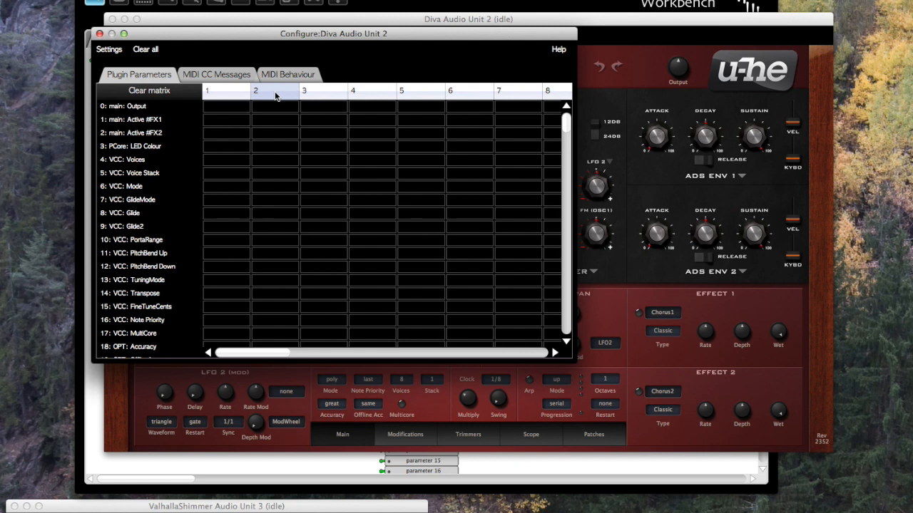
click(228, 107)
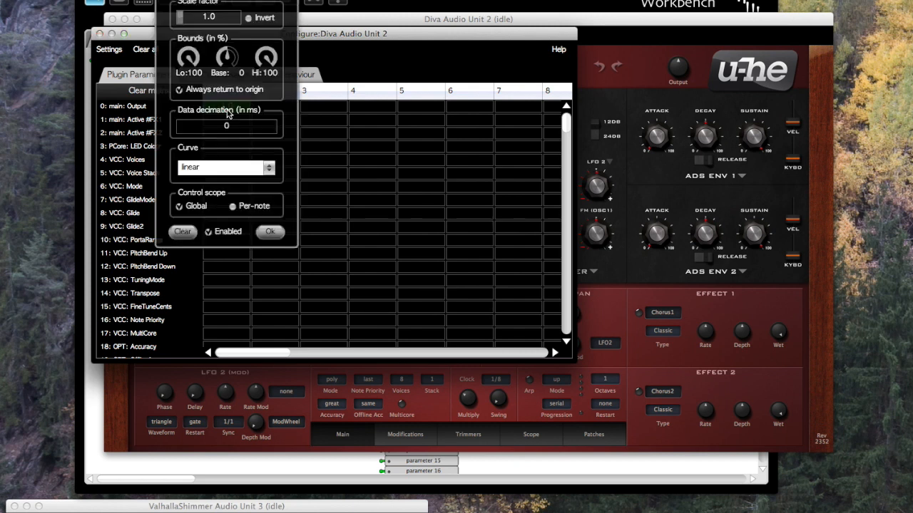
click(270, 232)
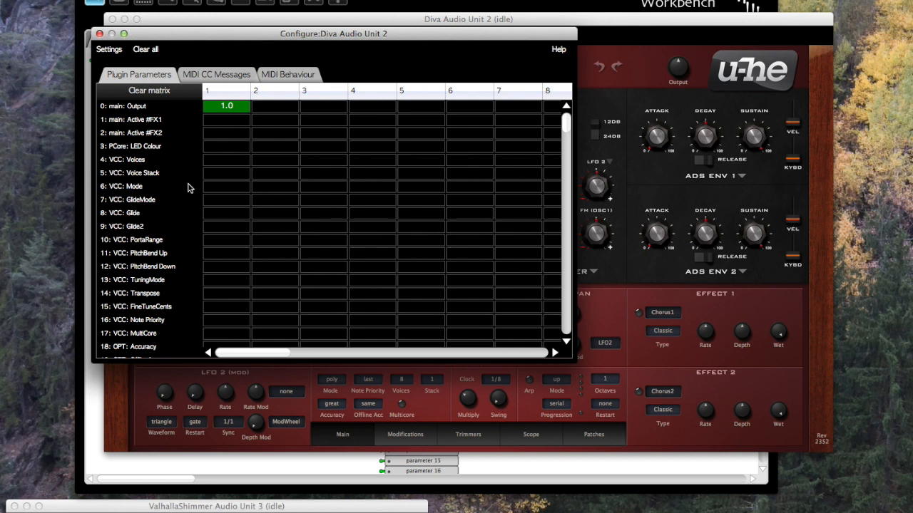
Map parameter 2 to CC 3 in Diva's MIDI CC message matrix with global scope and 7-bit resolution, and close the configuration
click(223, 75)
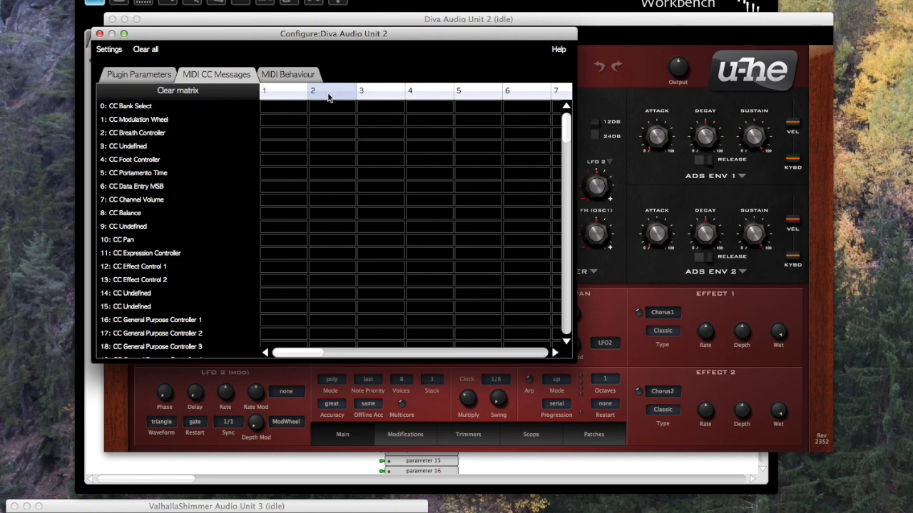
click(337, 161)
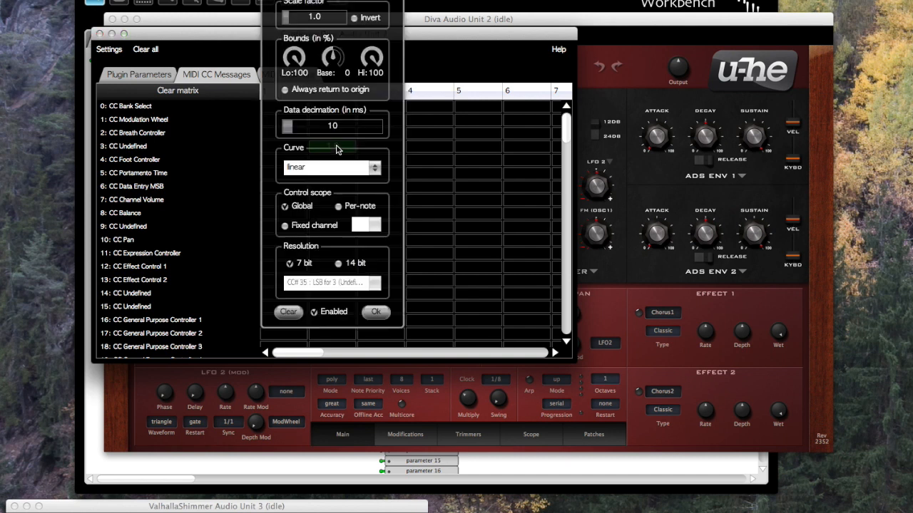
click(378, 314)
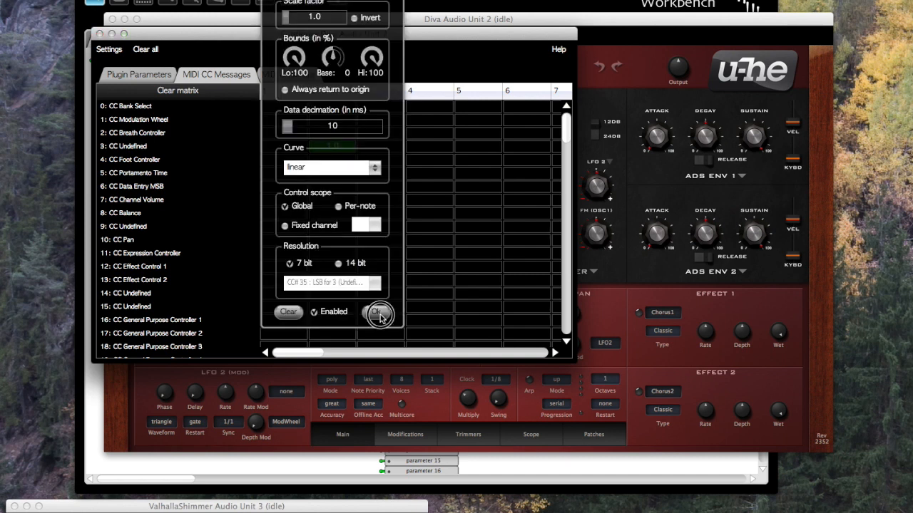
click(100, 35)
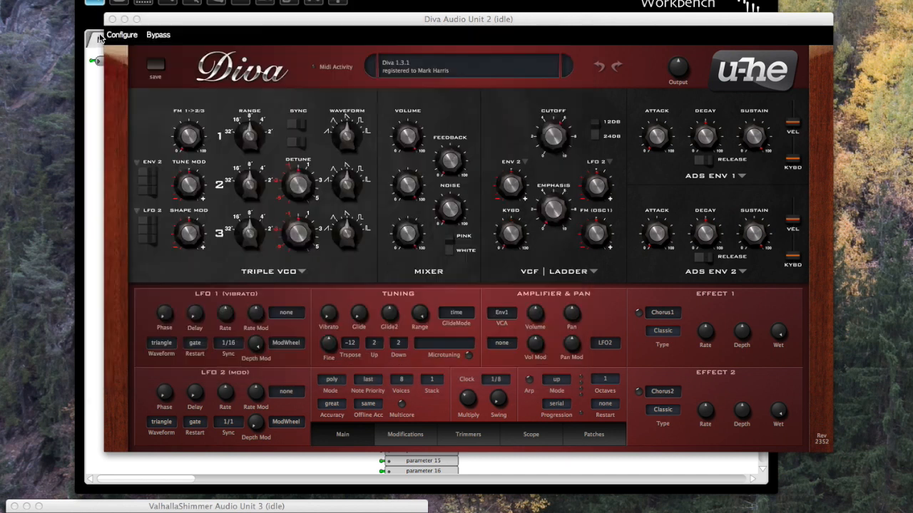
Reposition the Diva window and switch to Reason, bringing its rack window into view
drag(215, 19, 226, 30)
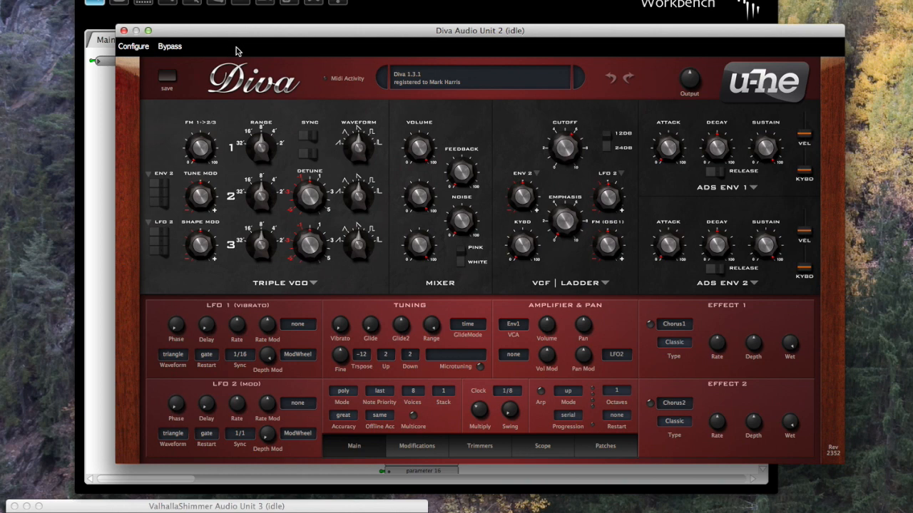
drag(912, 12, 267, 9)
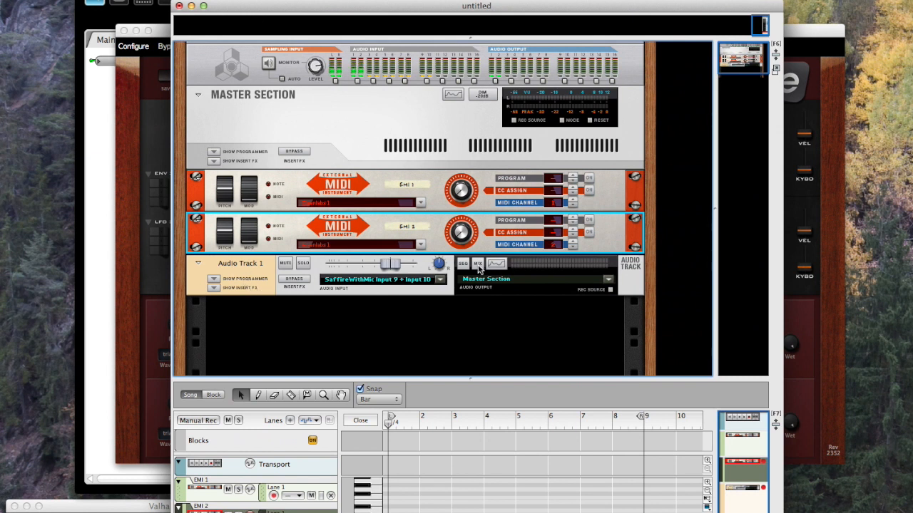
Change the MIDI channel of the second External MIDI Instrument, and inspect the rear of the Reason rack
click(574, 243)
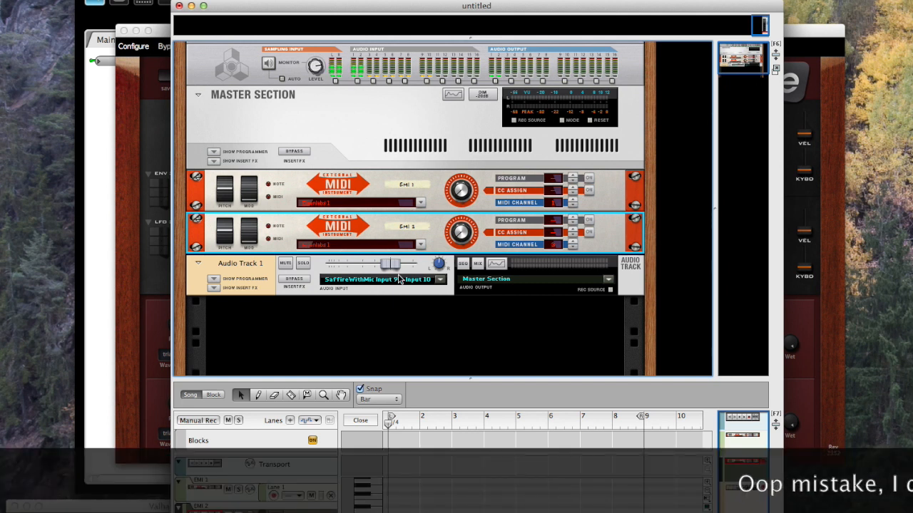
key(Tab)
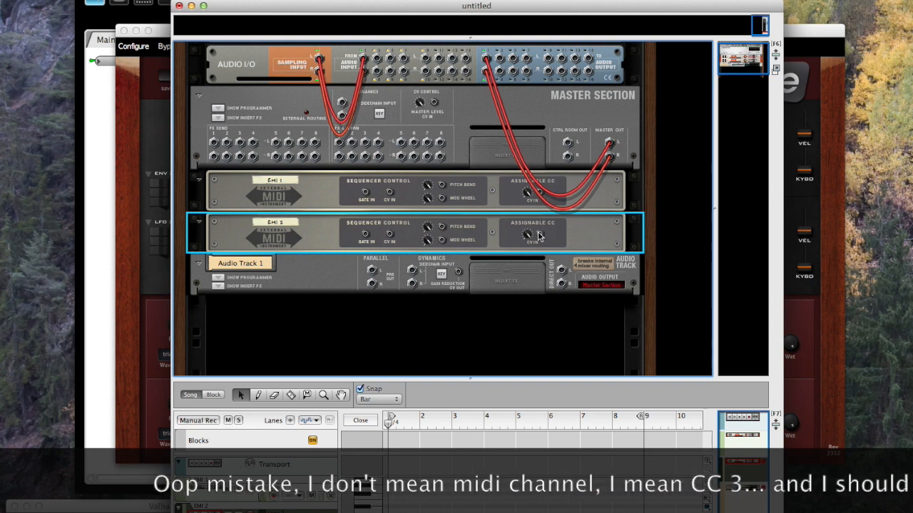
key(Tab)
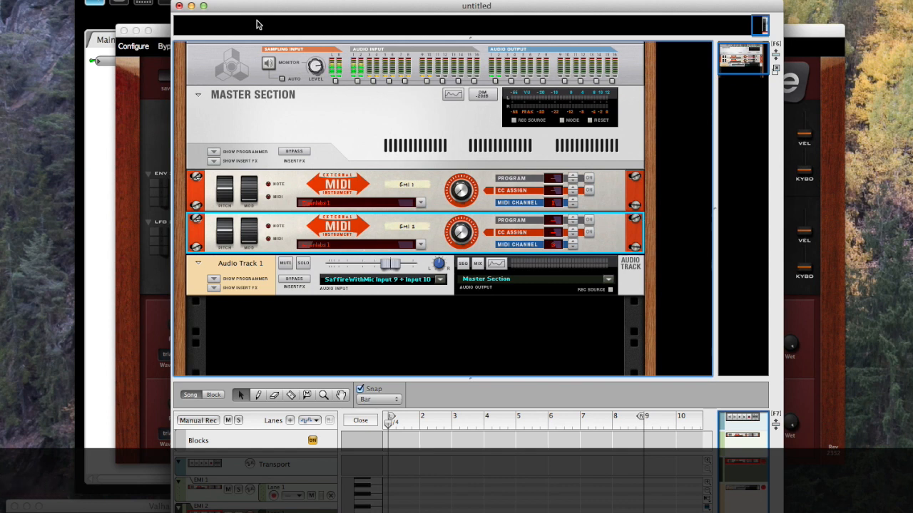
Clear the desktop by closing the Reason, Diva, ValhallaShimmer and Pianoteq 5 windows and hiding Workbench
click(179, 7)
click(123, 32)
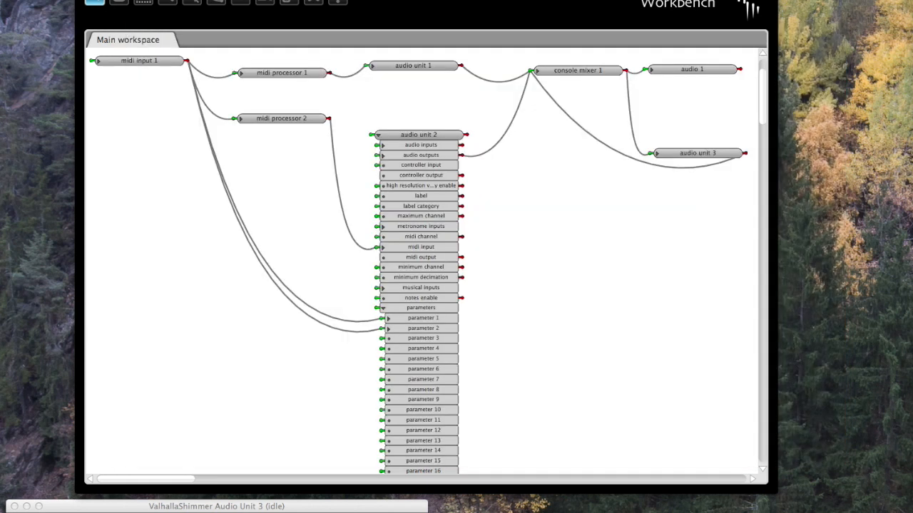
key(super+h)
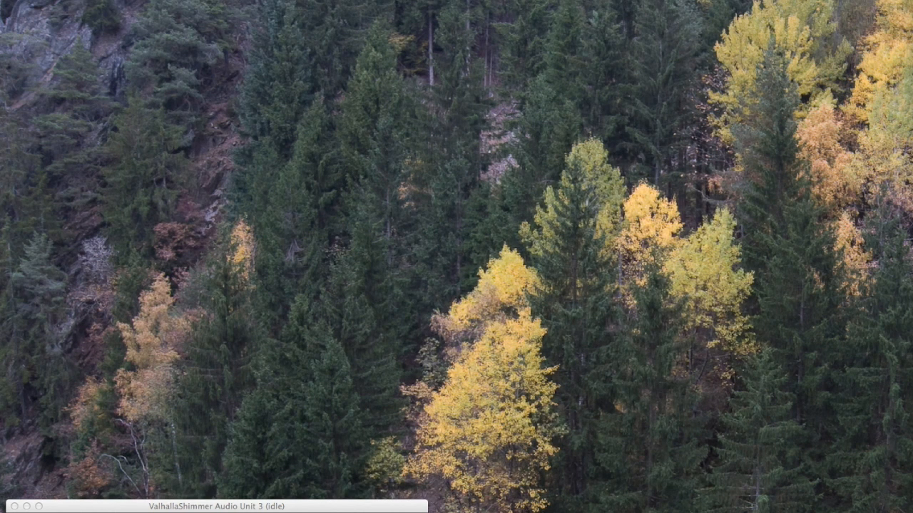
key(super+w)
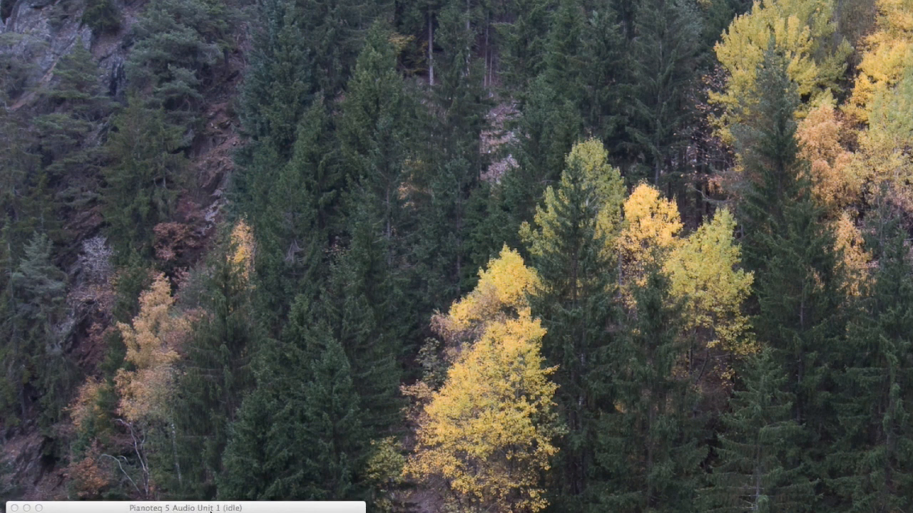
key(super+w)
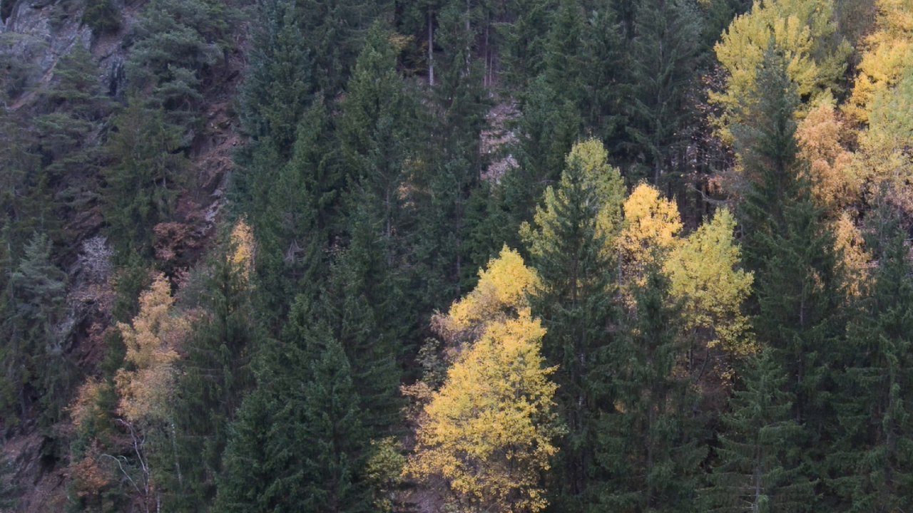
Switch to the eigenD setup window, move it aside, and launch Stage from it
click(912, 461)
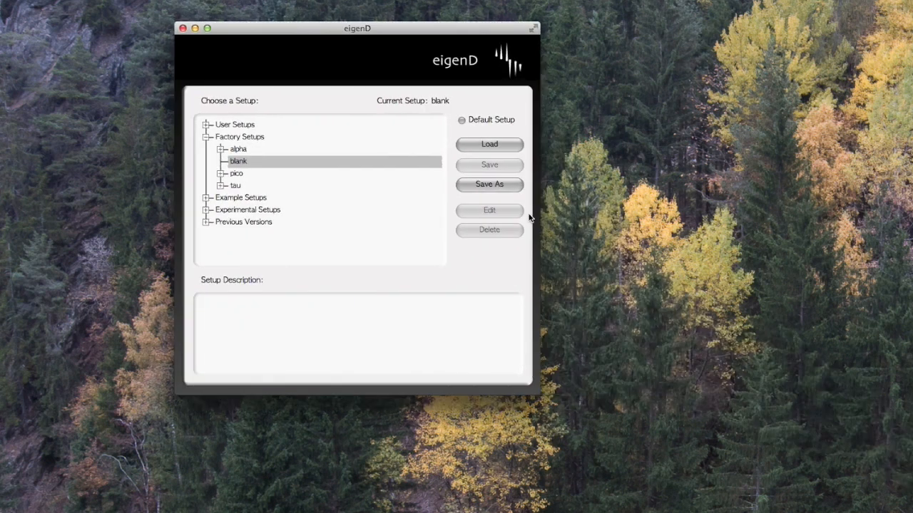
drag(290, 22, 236, 30)
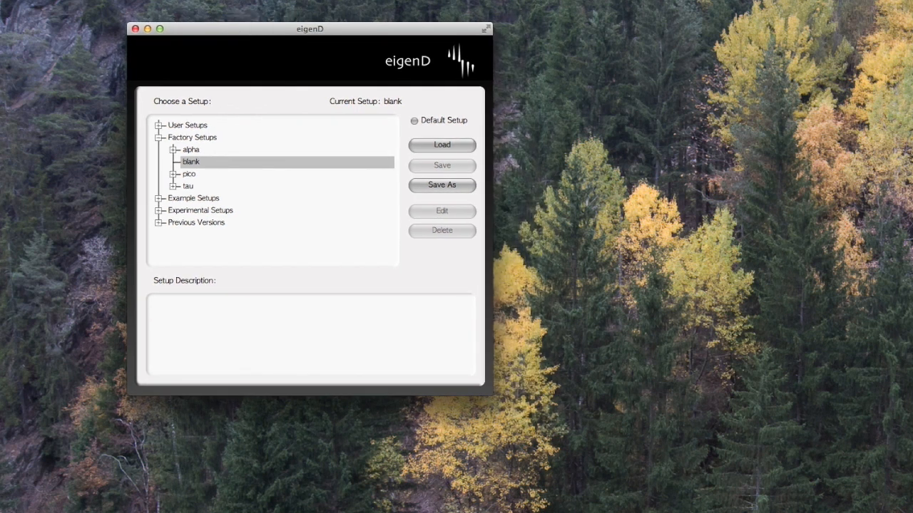
click(159, 0)
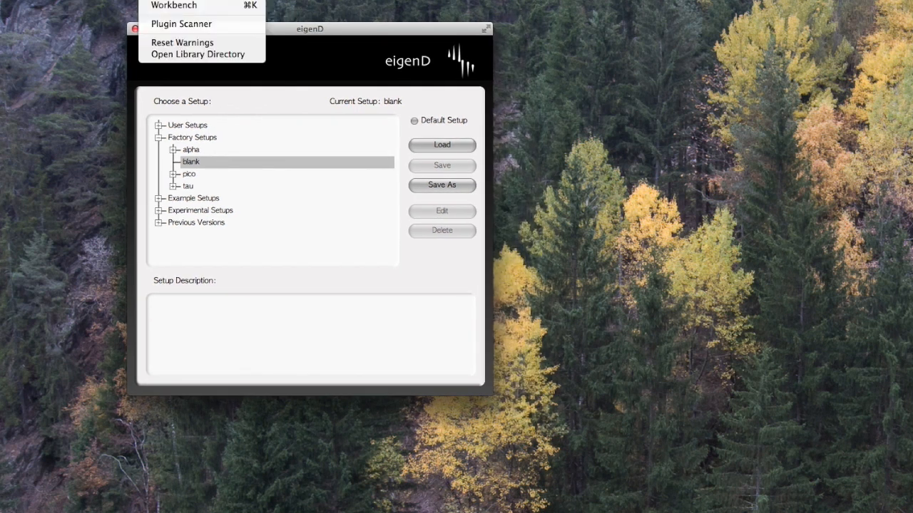
click(158, 4)
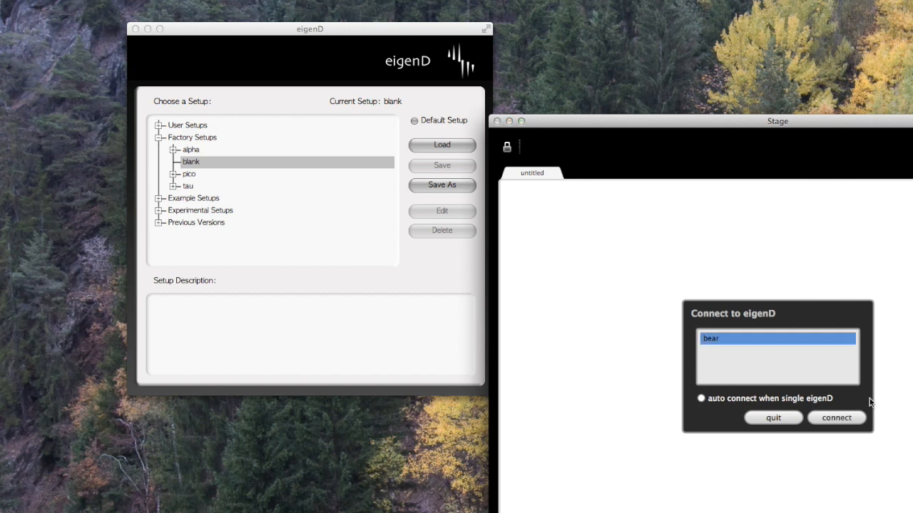
Put the eigenD window away, connect Stage to the eigenD instance bear, and reposition the Stage window
drag(169, 29, 151, 36)
click(130, 36)
click(855, 412)
drag(798, 125, 382, 33)
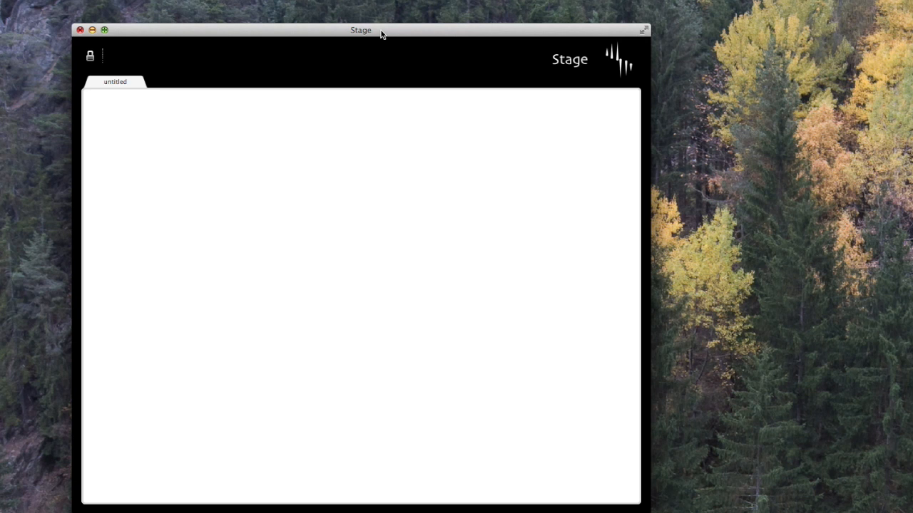
drag(381, 32, 362, 0)
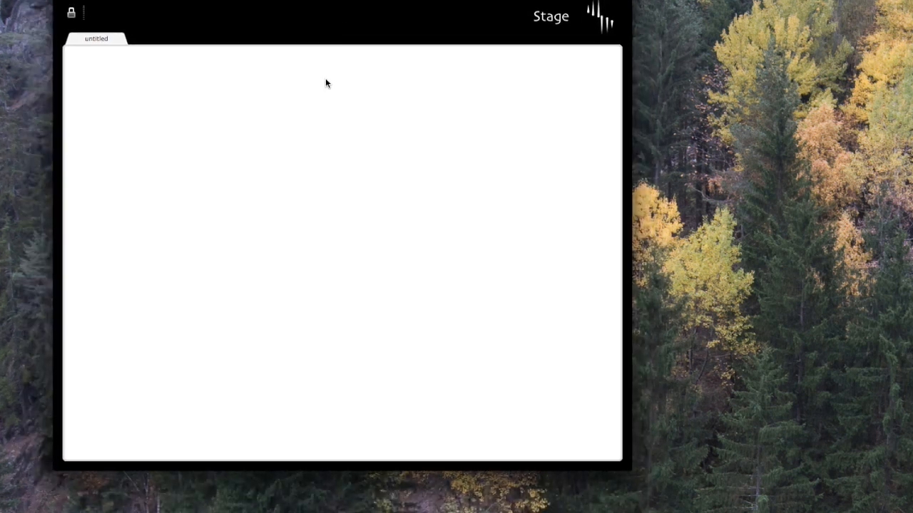
Unlock the Stage layout and switch it to Edit mode
click(72, 16)
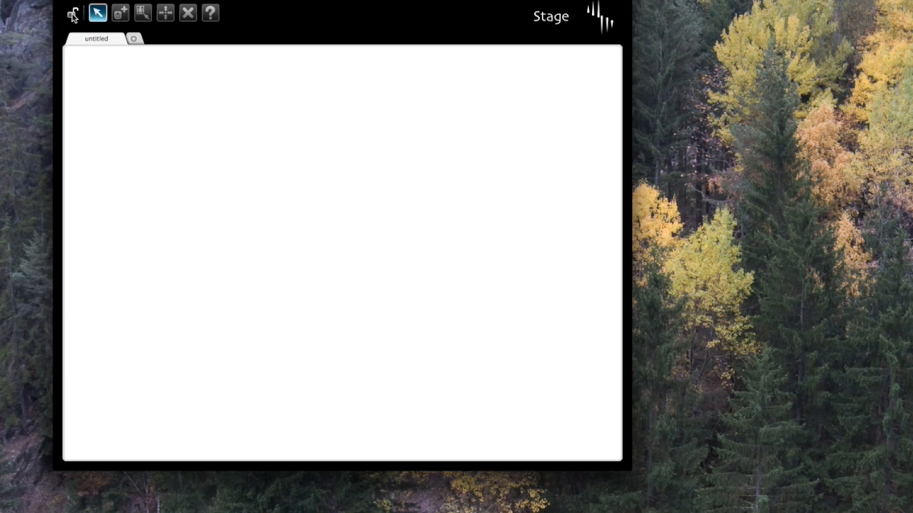
right_click(383, 163)
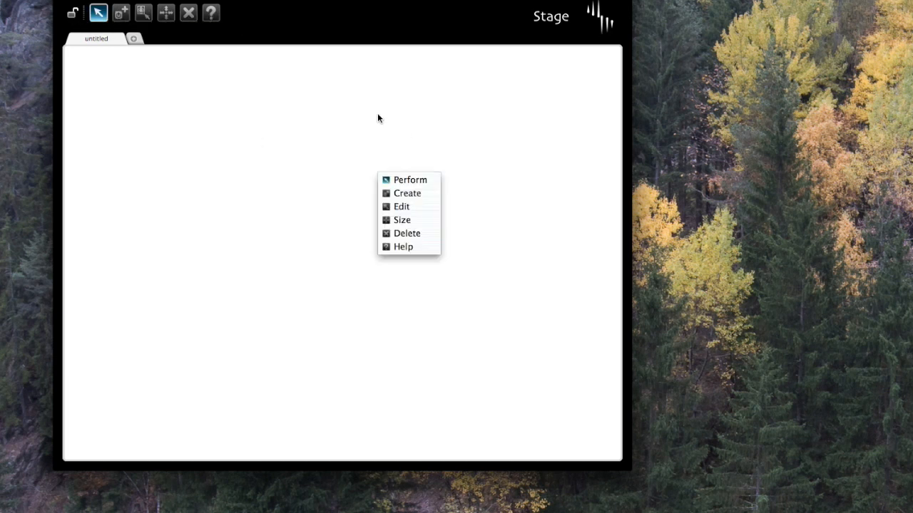
click(414, 207)
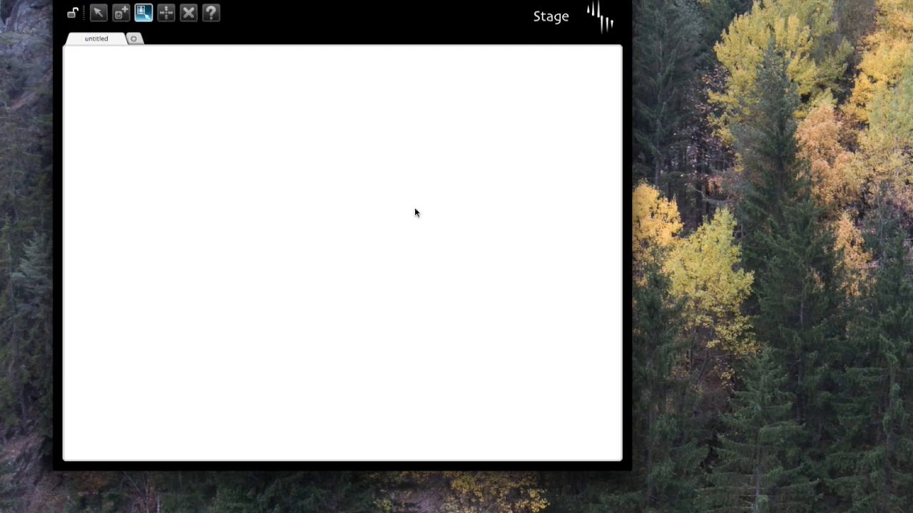
right_click(316, 147)
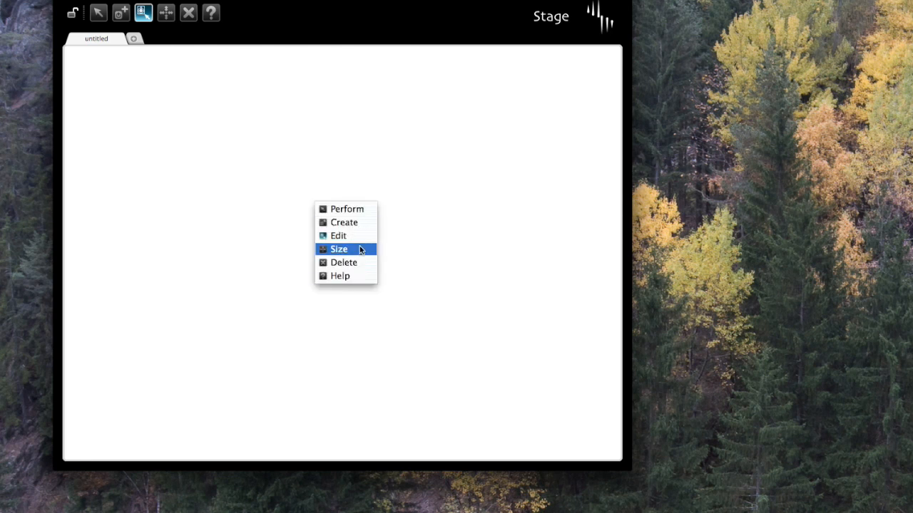
click(337, 239)
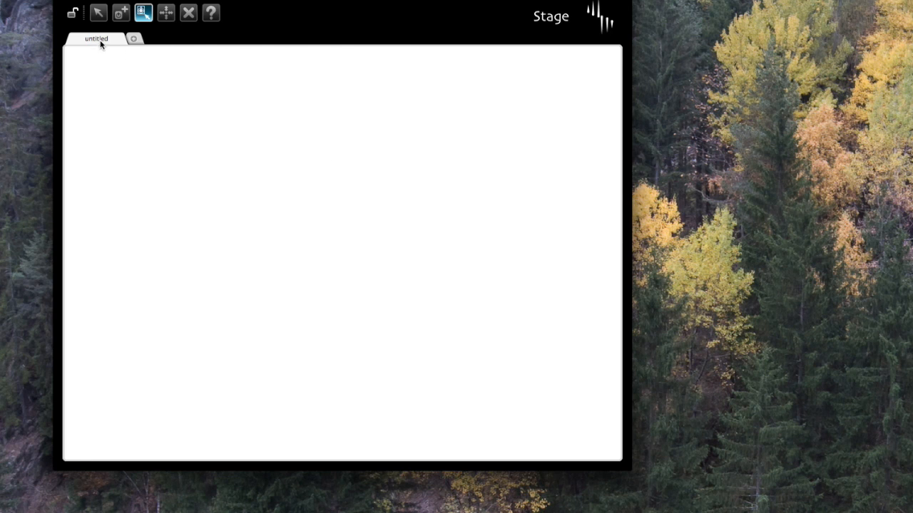
right_click(275, 144)
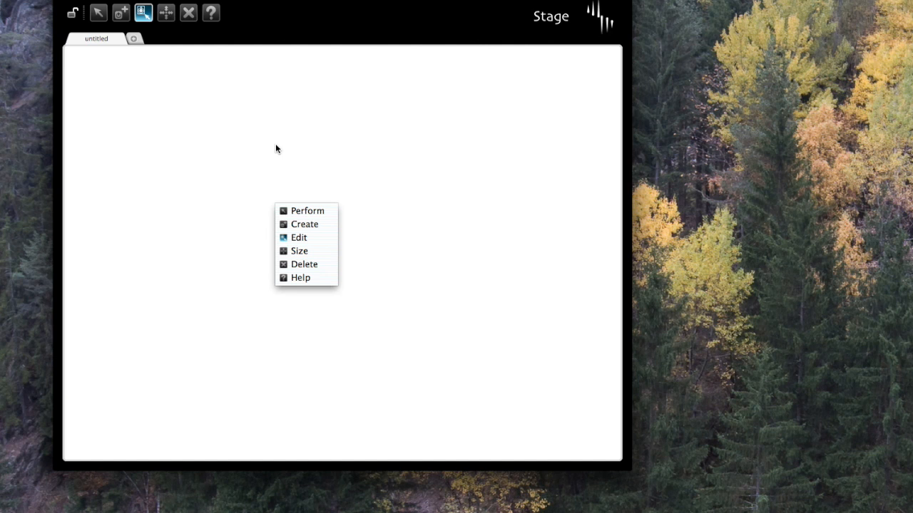
click(304, 238)
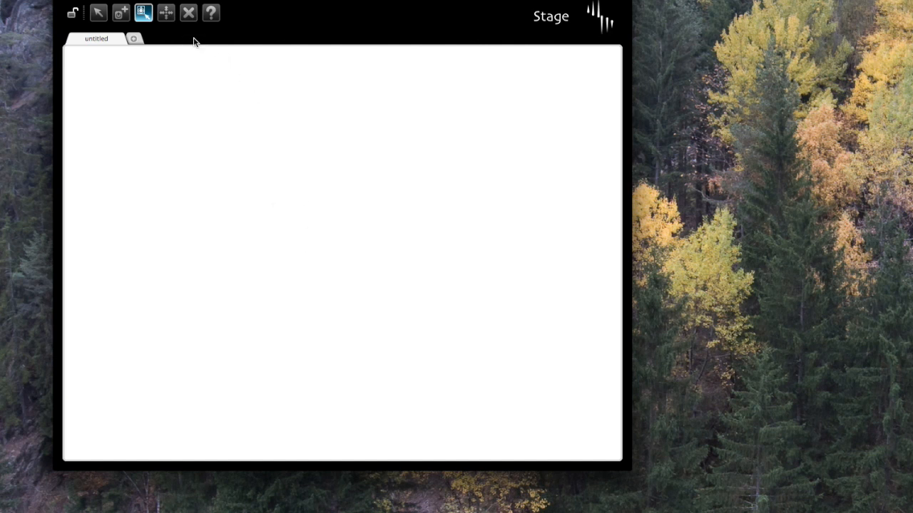
click(107, 39)
right_click(258, 135)
click(288, 226)
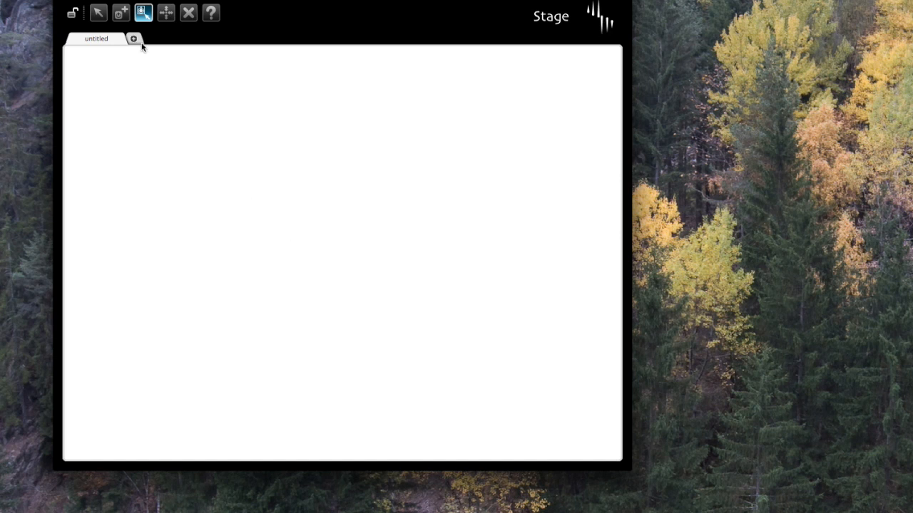
Lock the Stage layout, look through the tab commands, and unlock the layout again
click(72, 13)
click(72, 13)
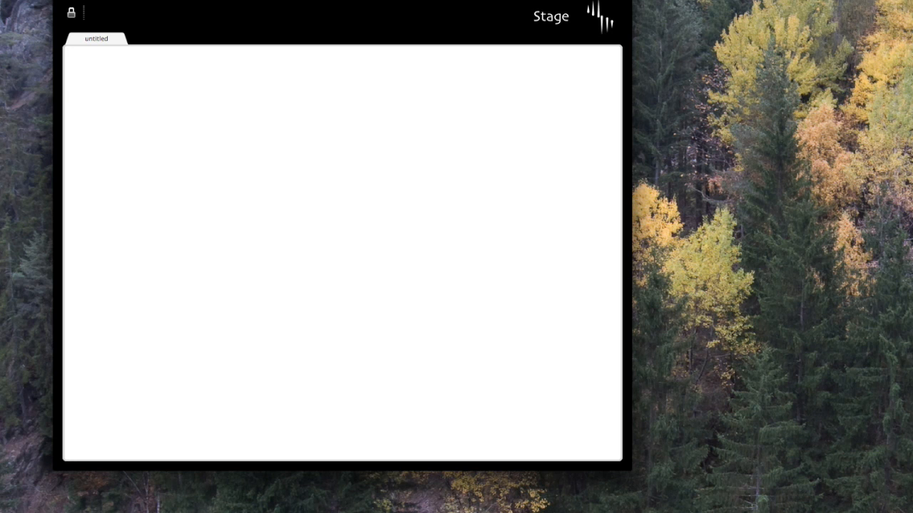
click(143, 0)
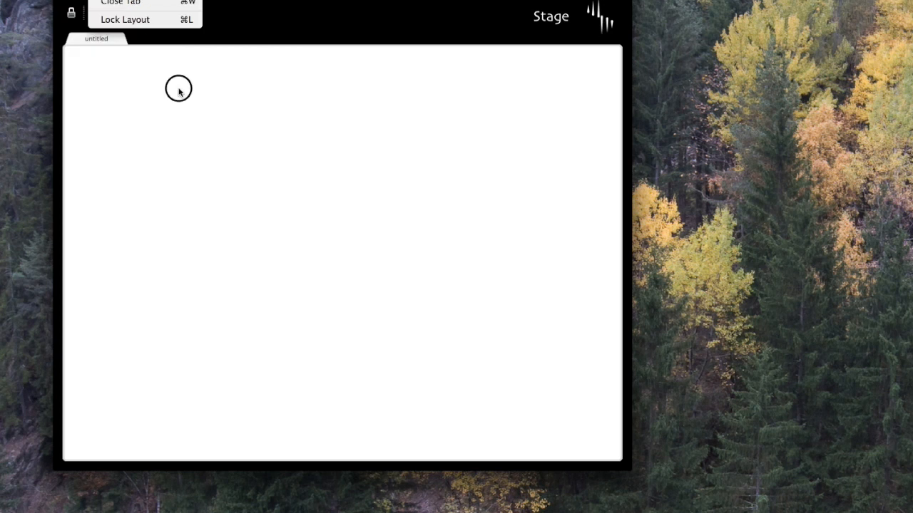
click(212, 156)
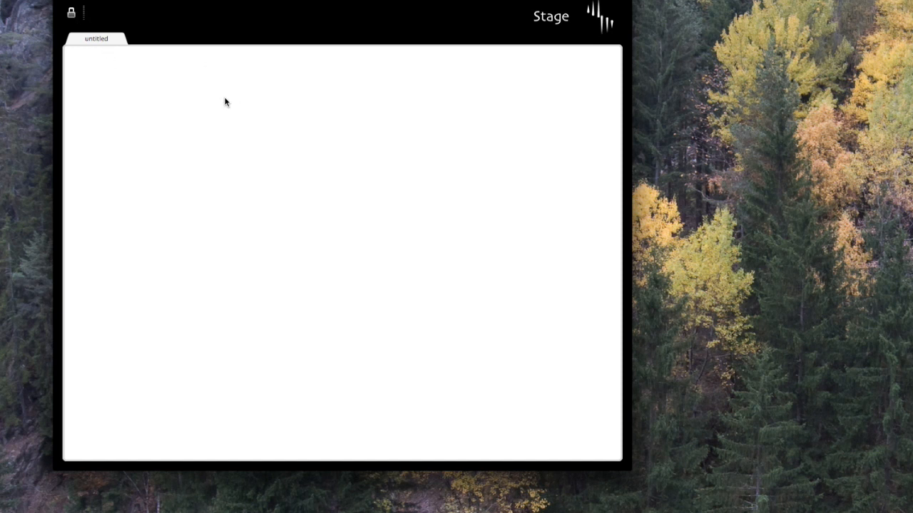
click(69, 14)
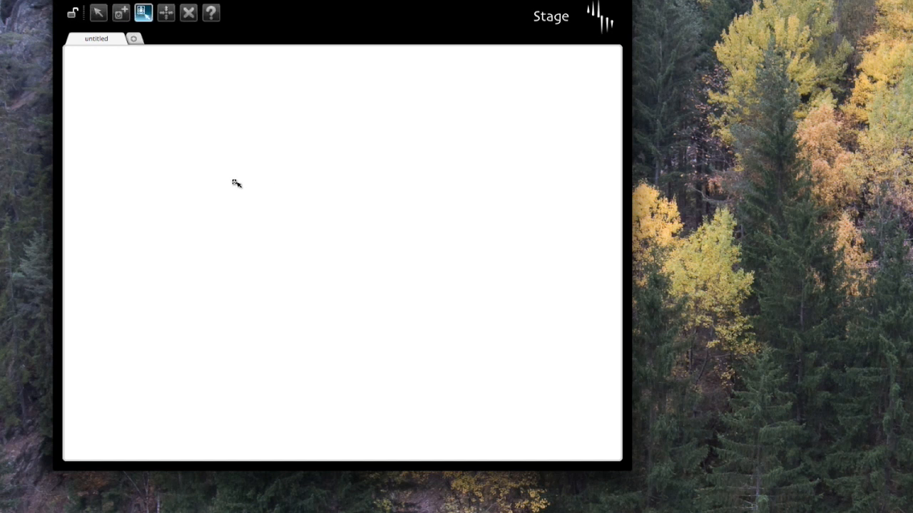
Open the untitled tab's properties, review the canvas aspect ratio presets, and accept the existing settings
right_click(109, 39)
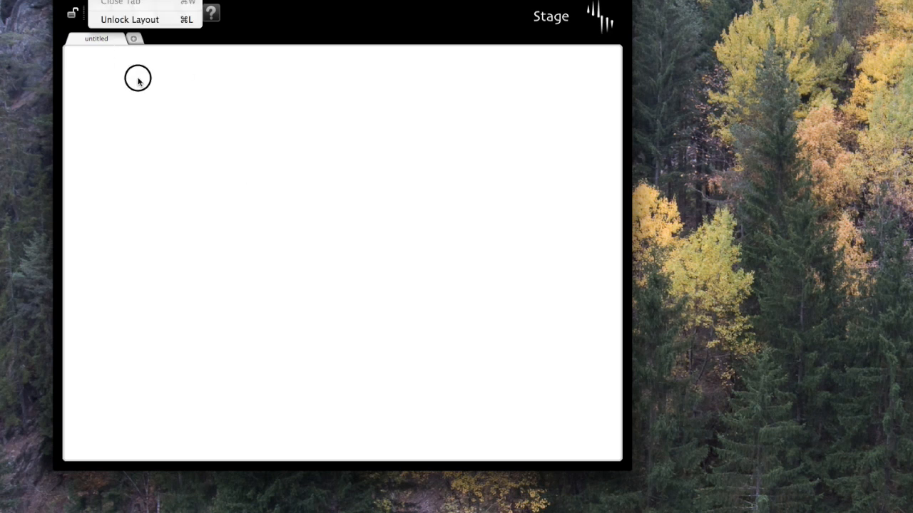
mouse_move(74, 0)
right_click(184, 169)
click(74, 0)
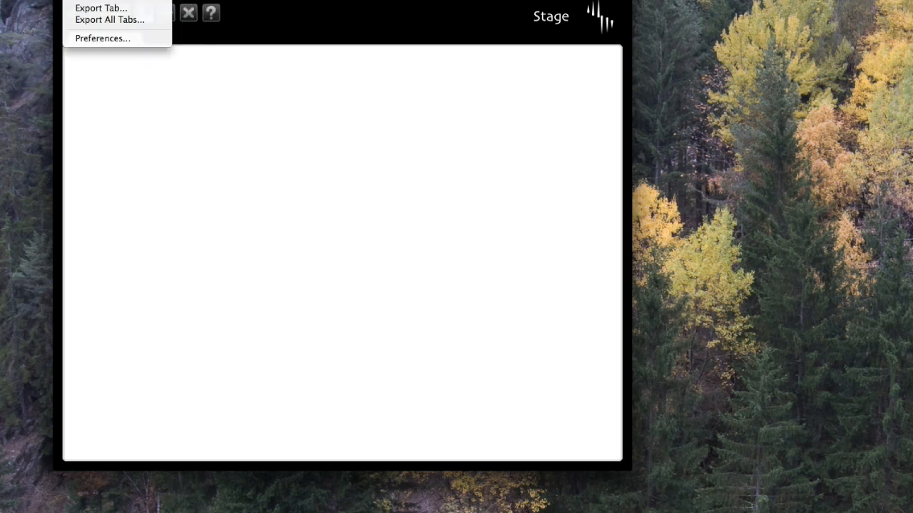
click(238, 216)
right_click(238, 216)
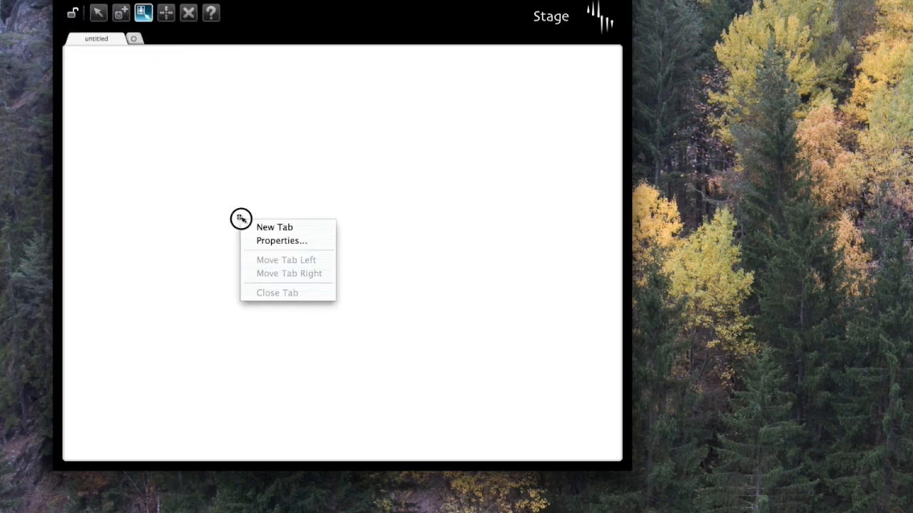
click(275, 240)
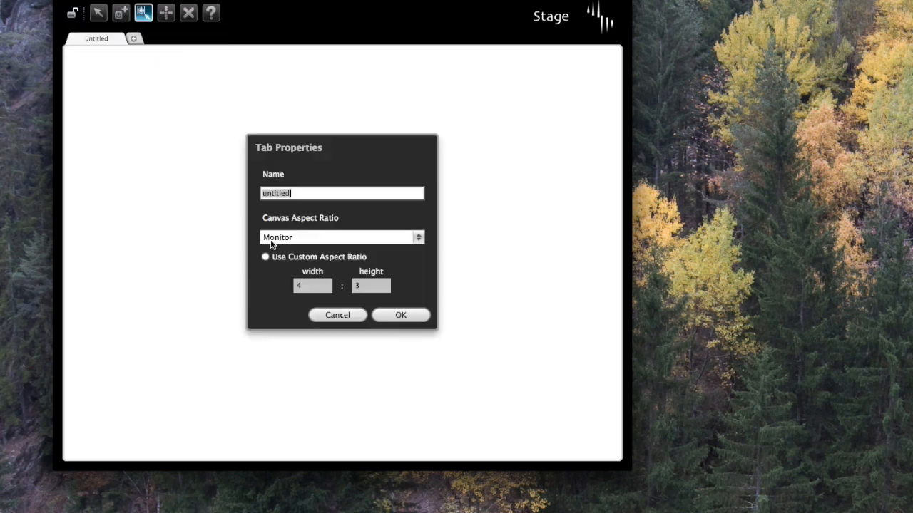
click(417, 237)
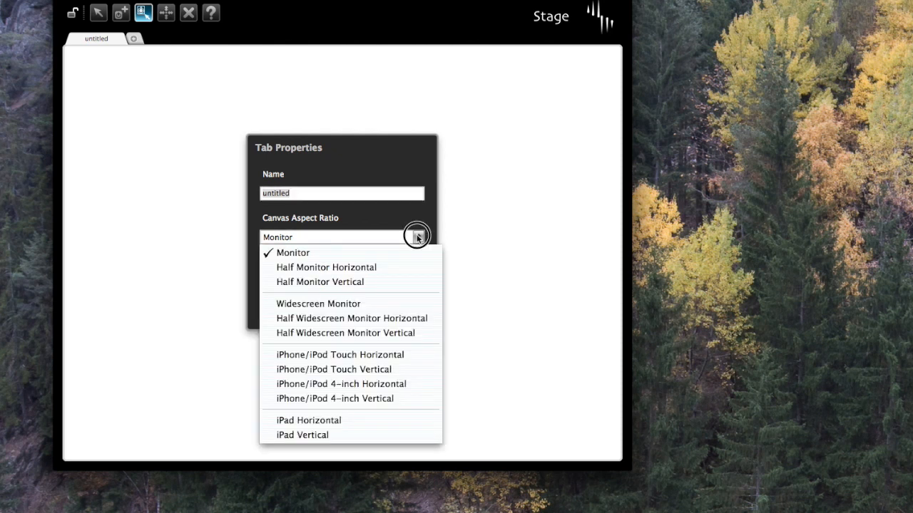
click(499, 216)
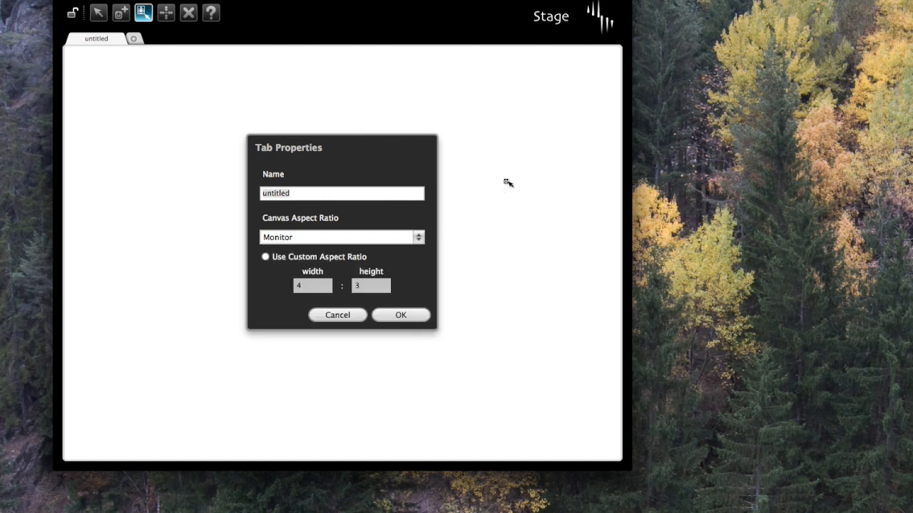
click(405, 316)
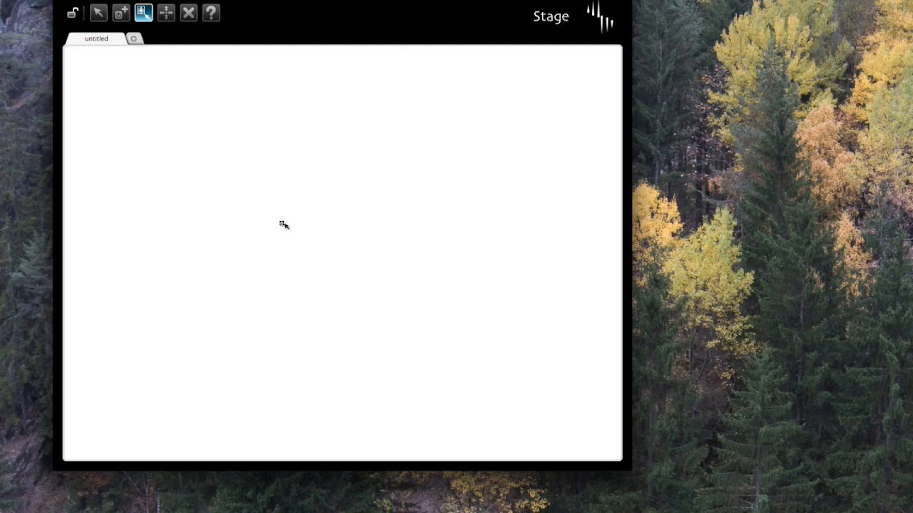
Create a volume knob for mixer channel 1 of console mixer 1 in the upper-left part of the canvas
click(121, 14)
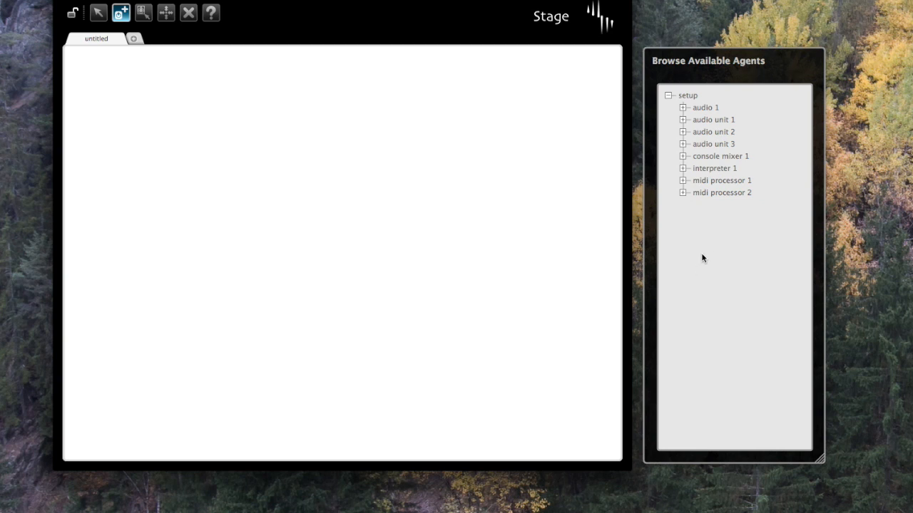
click(683, 156)
click(697, 169)
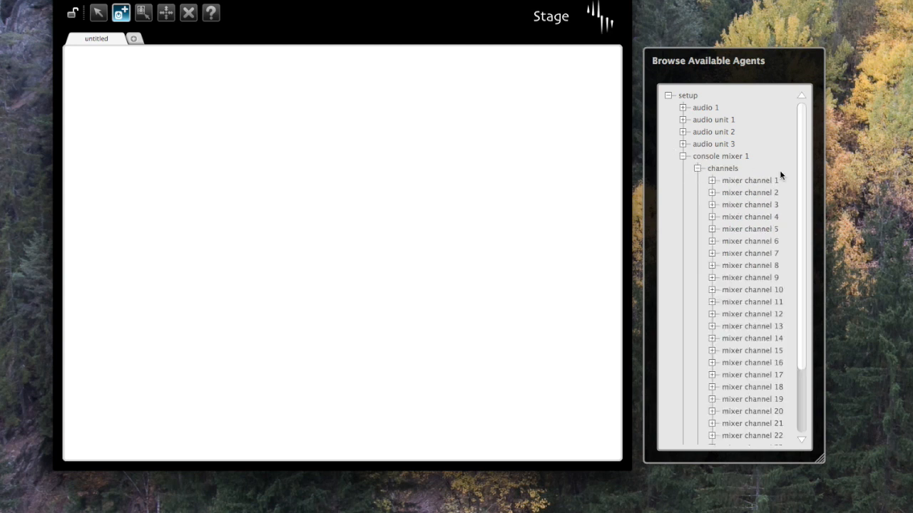
click(711, 181)
click(726, 193)
drag(763, 216, 131, 79)
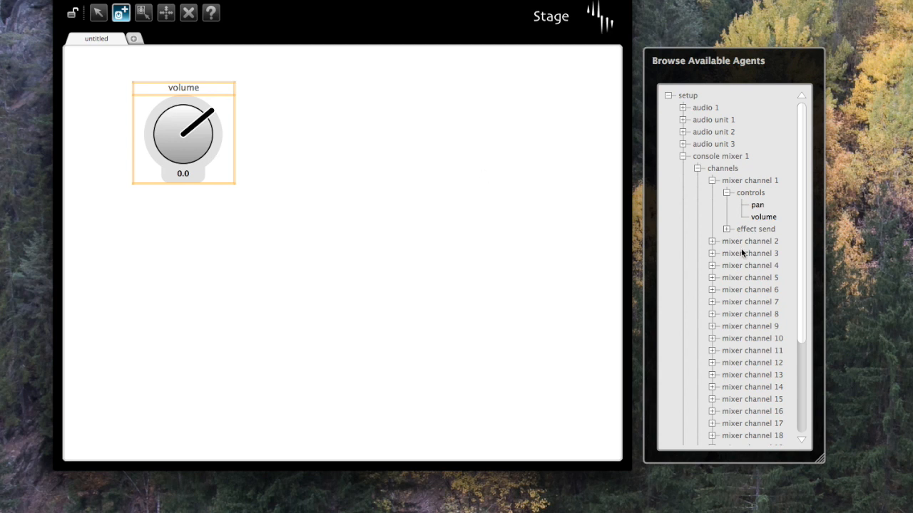
Add a volume knob for mixer channel 2 beside the channel 1 volume knob on the canvas
click(711, 241)
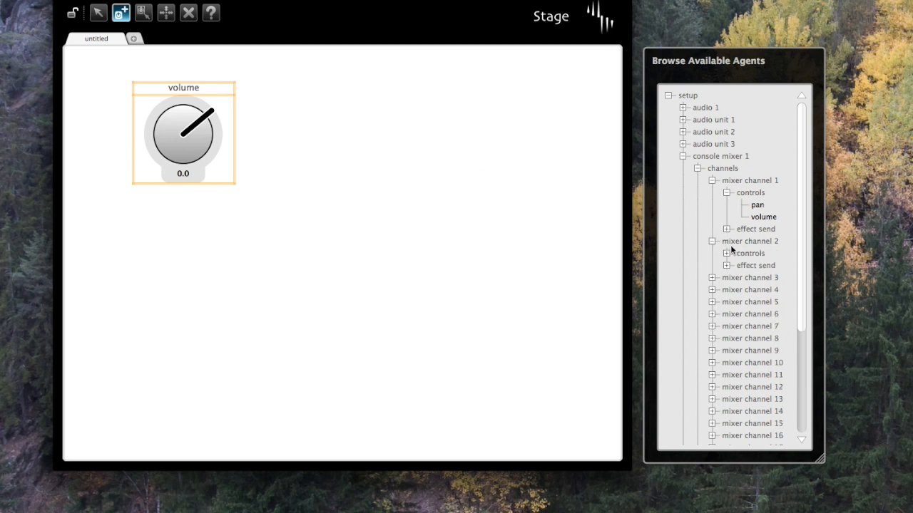
click(726, 253)
drag(765, 282, 299, 93)
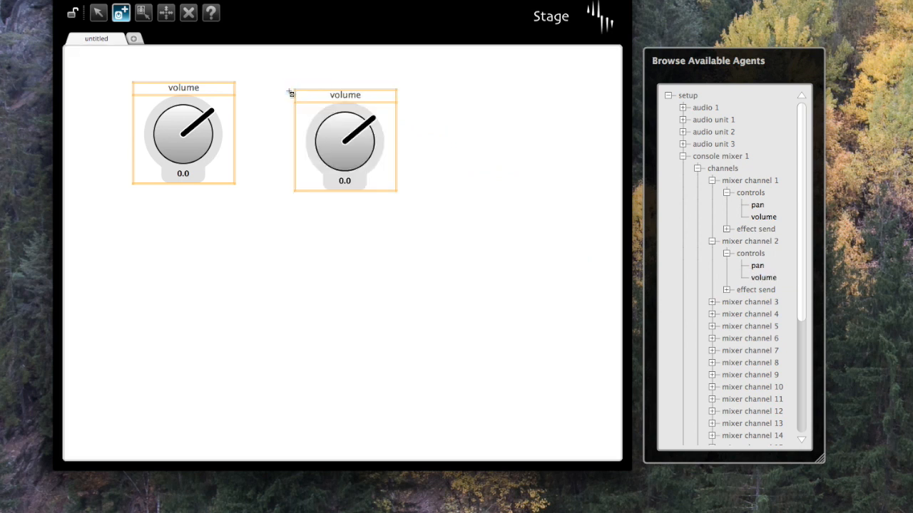
Add the effect 1 enable switch and send knob of mixer channel 1 below its volume knob
click(726, 229)
click(741, 241)
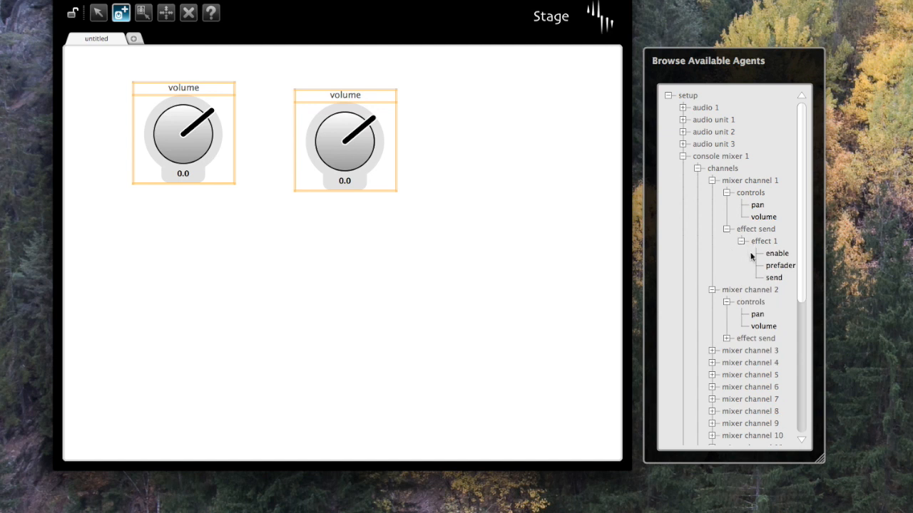
drag(776, 254, 151, 256)
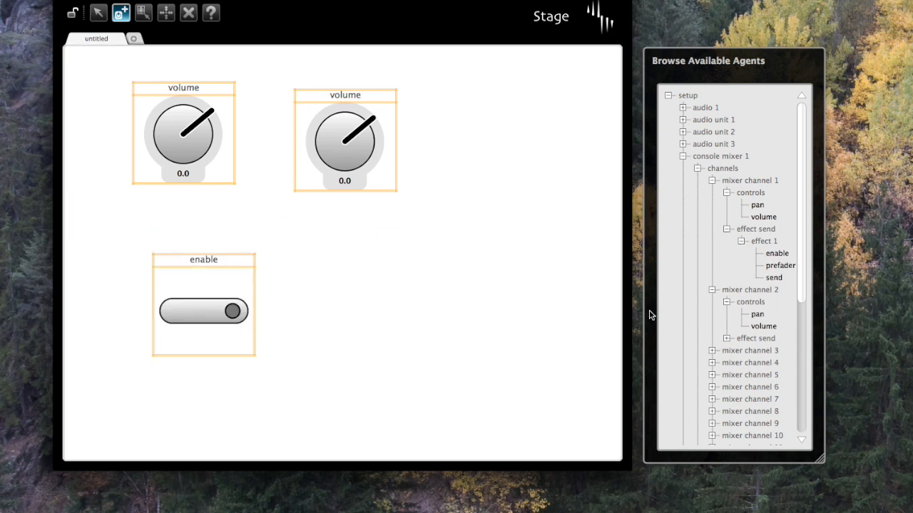
drag(779, 279, 165, 387)
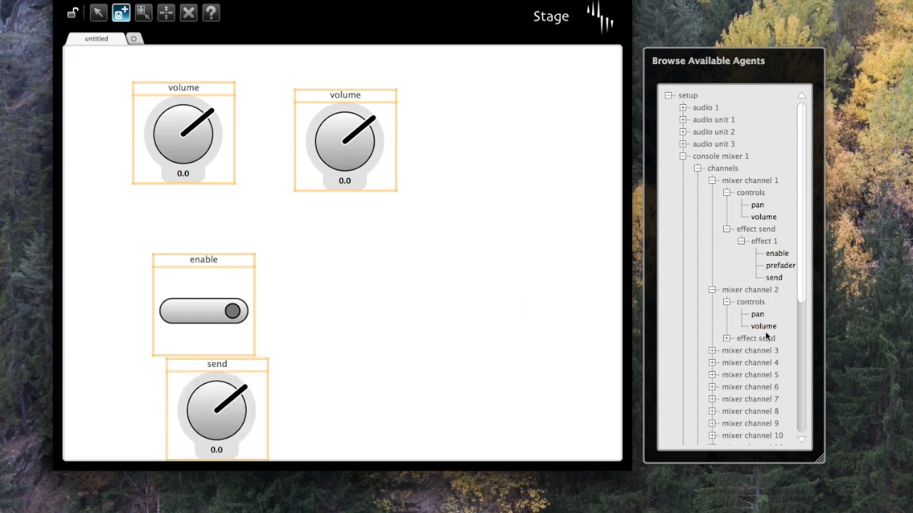
Add the effect 1 enable switch and send knob of mixer channel 2 beside the channel 1 effect controls
click(726, 338)
click(742, 351)
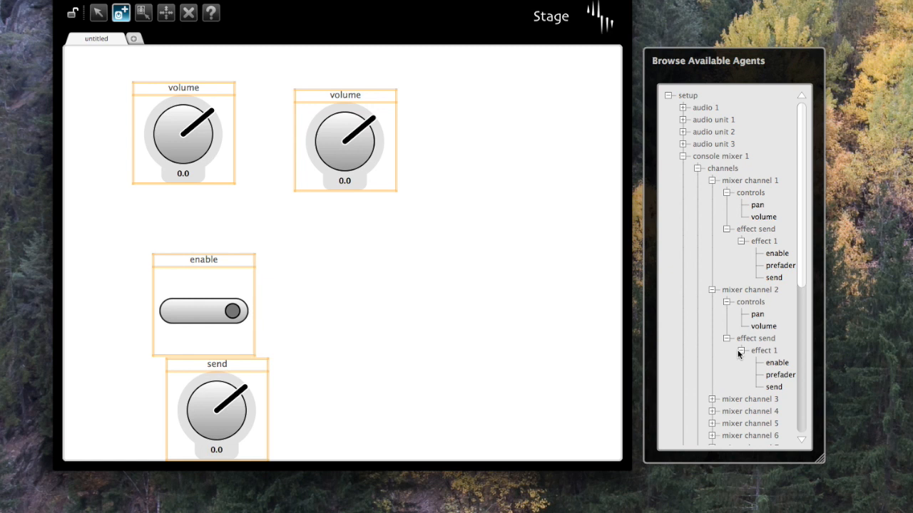
drag(777, 363, 363, 285)
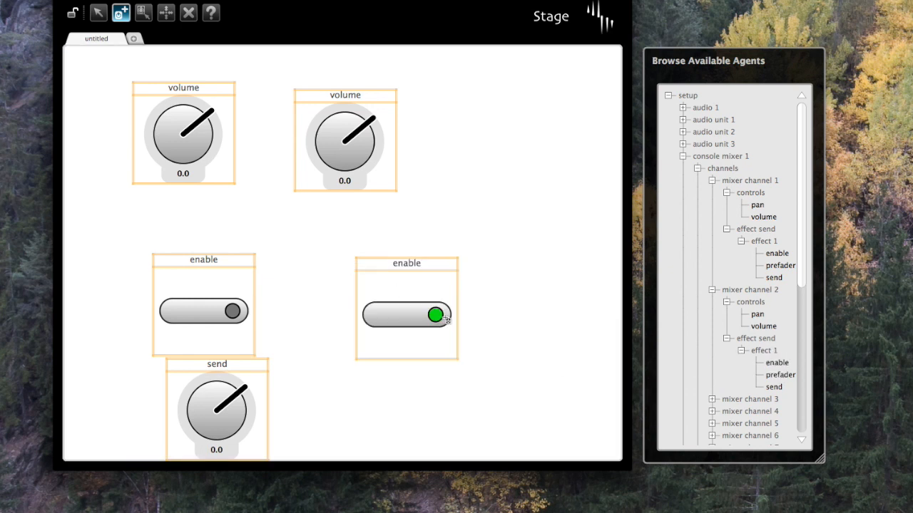
drag(774, 386, 376, 411)
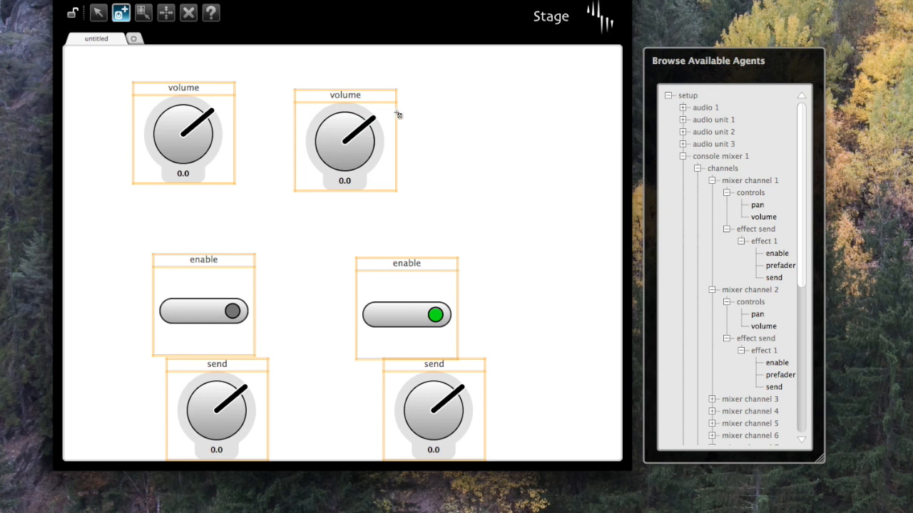
Rename the channel 1 volume widget Ch1 and set its type to Horizontal Slider
click(164, 18)
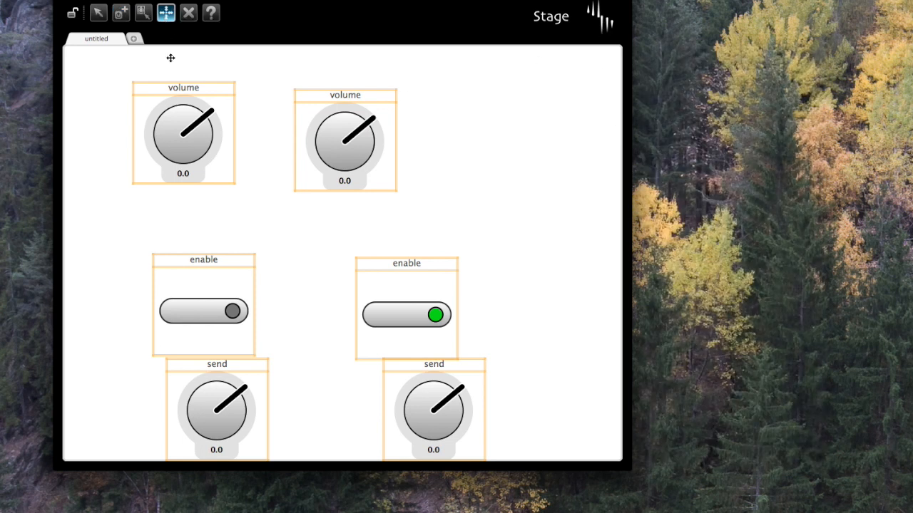
click(144, 14)
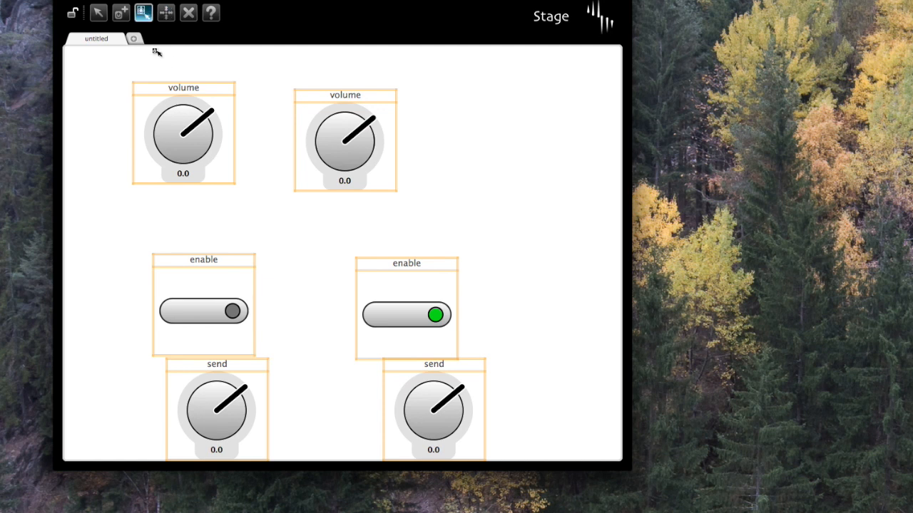
click(175, 92)
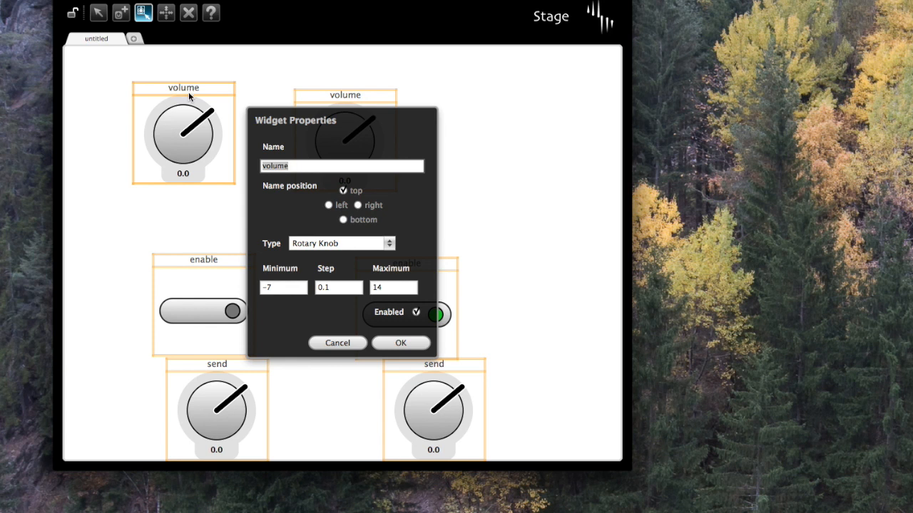
text(h1)
click(389, 244)
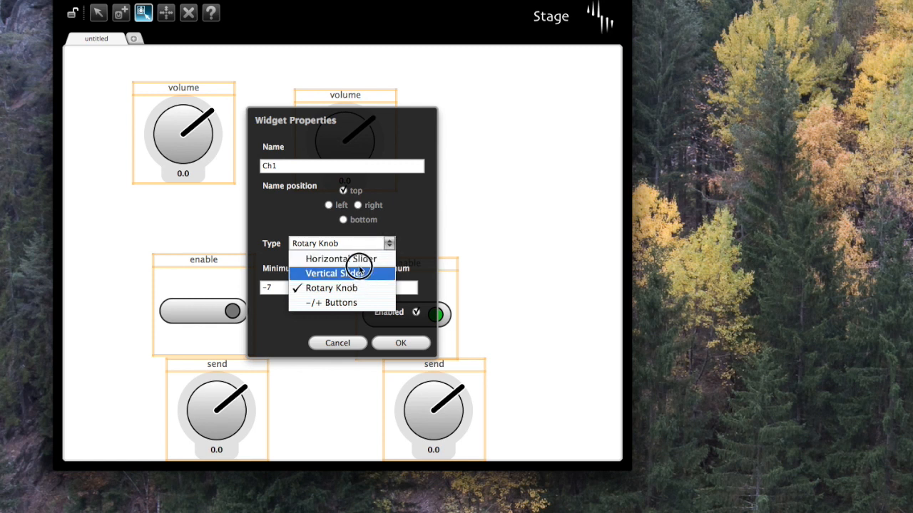
click(358, 261)
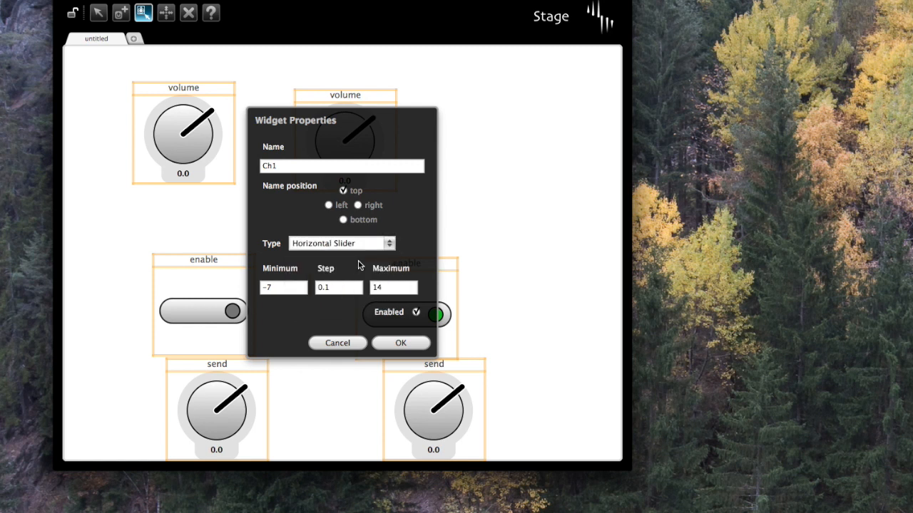
click(397, 345)
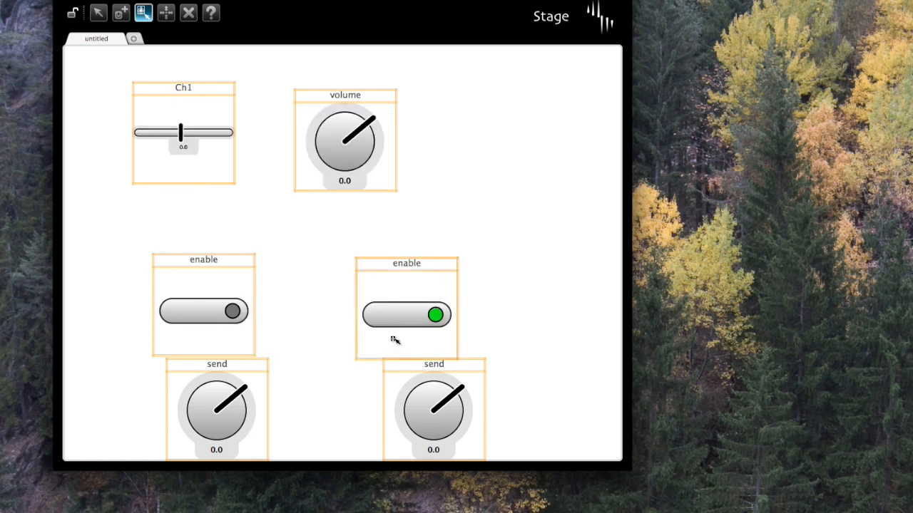
Change the Ch1 widget's type to Vertical Slider
double_click(179, 92)
click(376, 244)
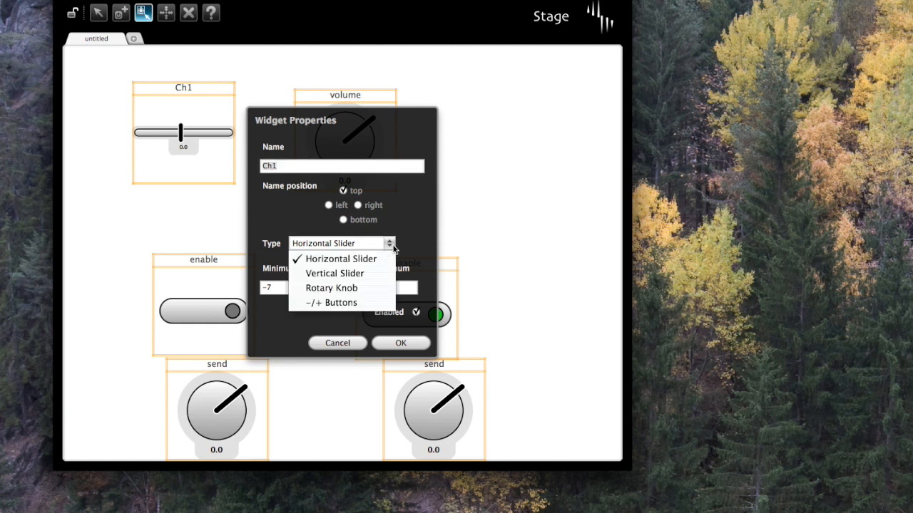
click(366, 276)
click(401, 344)
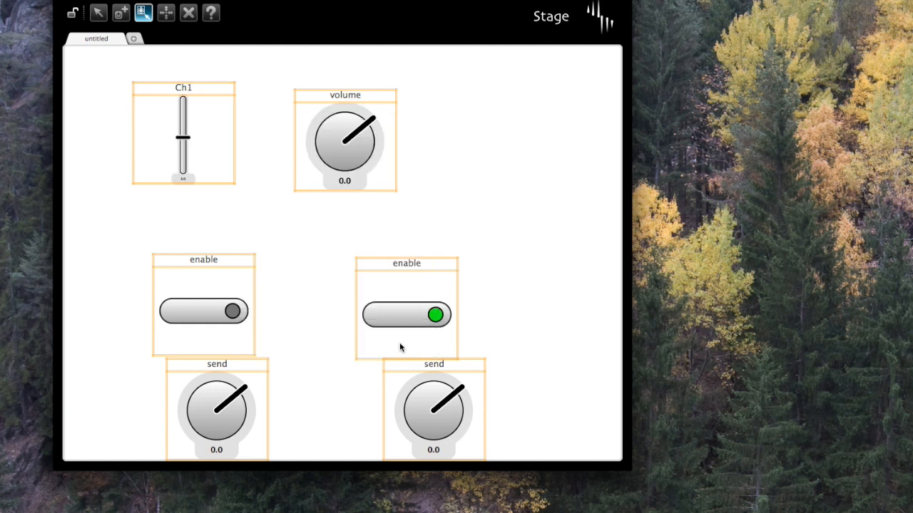
Change the channel 2 volume widget to a Vertical Slider and rename it Ch2
double_click(320, 92)
click(389, 244)
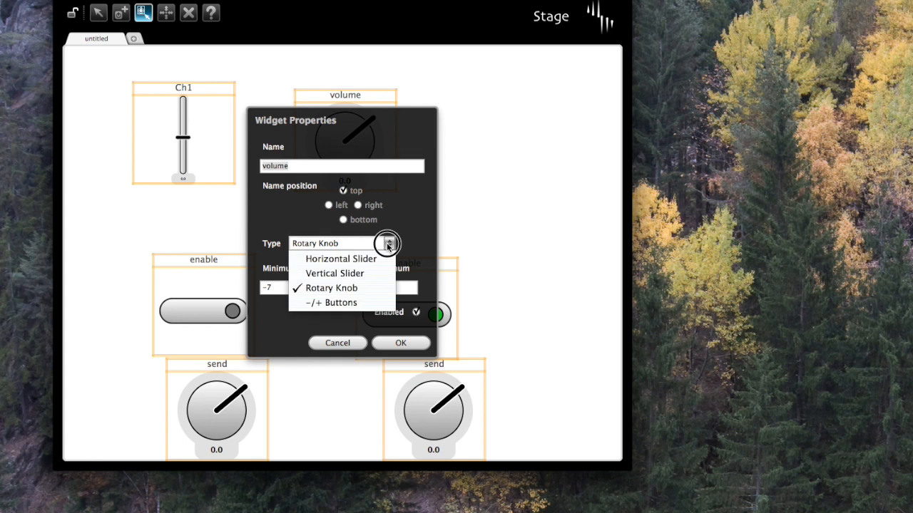
click(335, 274)
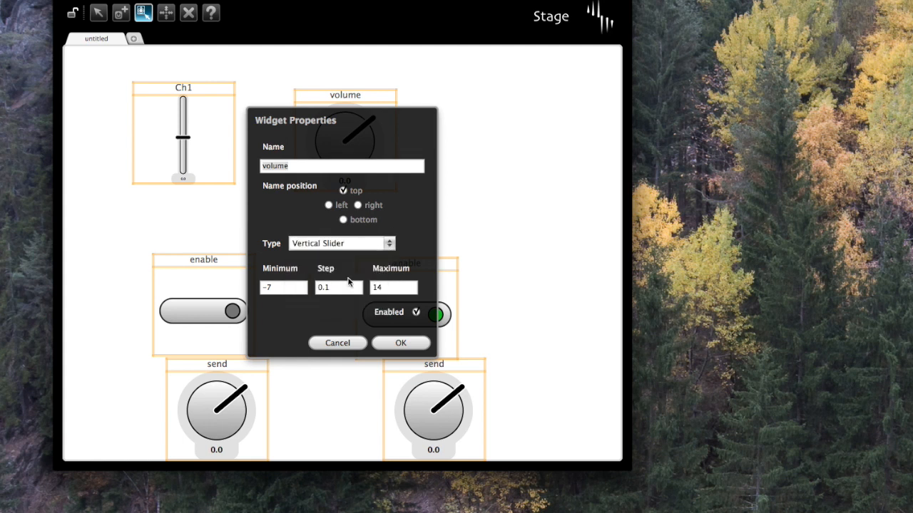
click(401, 343)
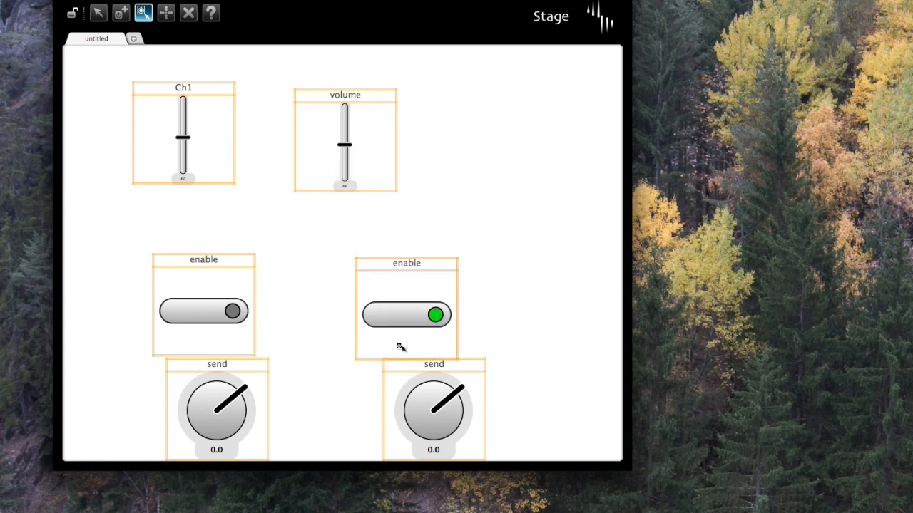
double_click(314, 112)
text(Ch1)
key(BackSpace)
text(2)
key(Return)
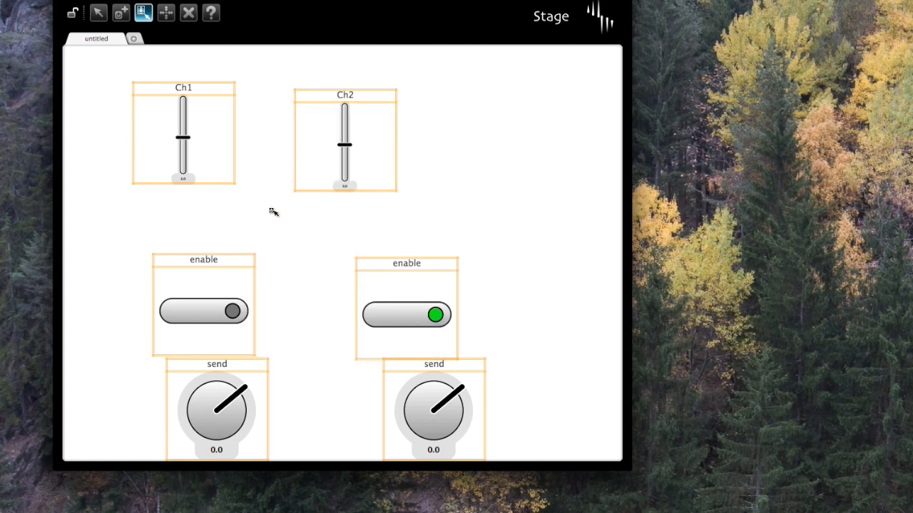
Change the type of both send widgets to -/+ Buttons
double_click(211, 367)
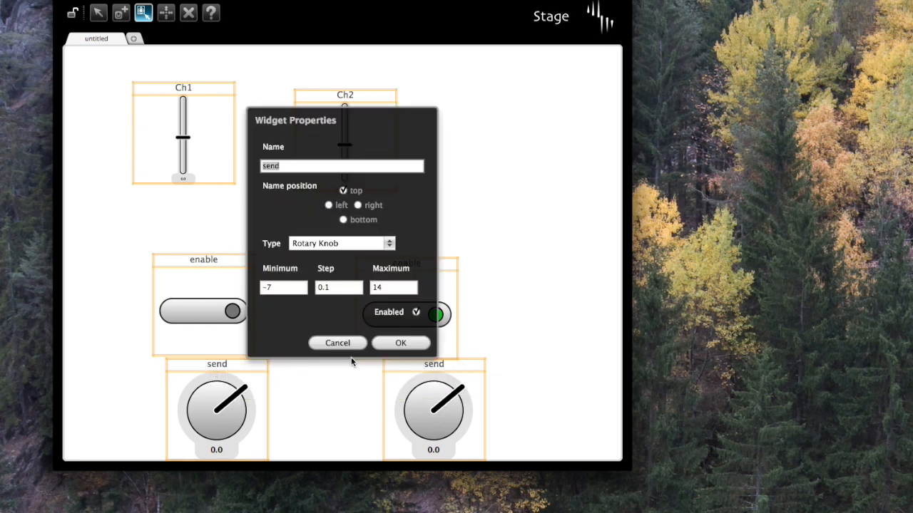
click(388, 244)
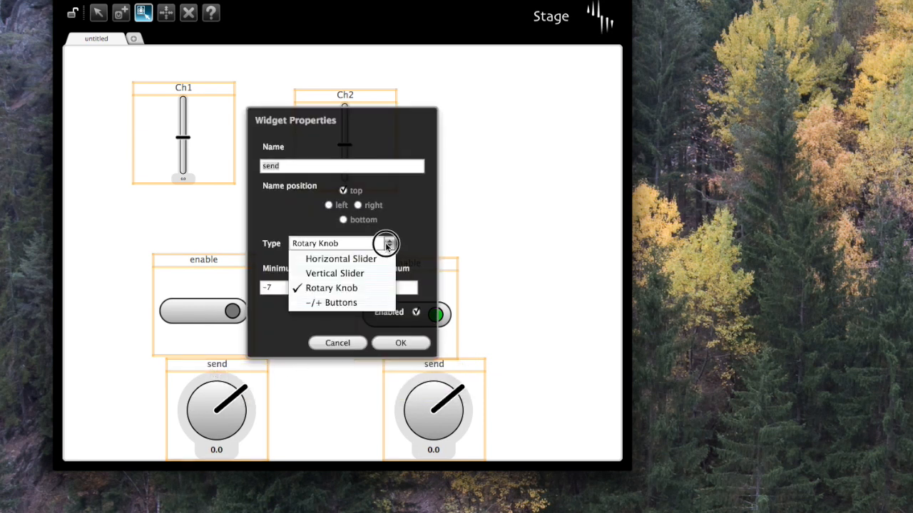
click(360, 304)
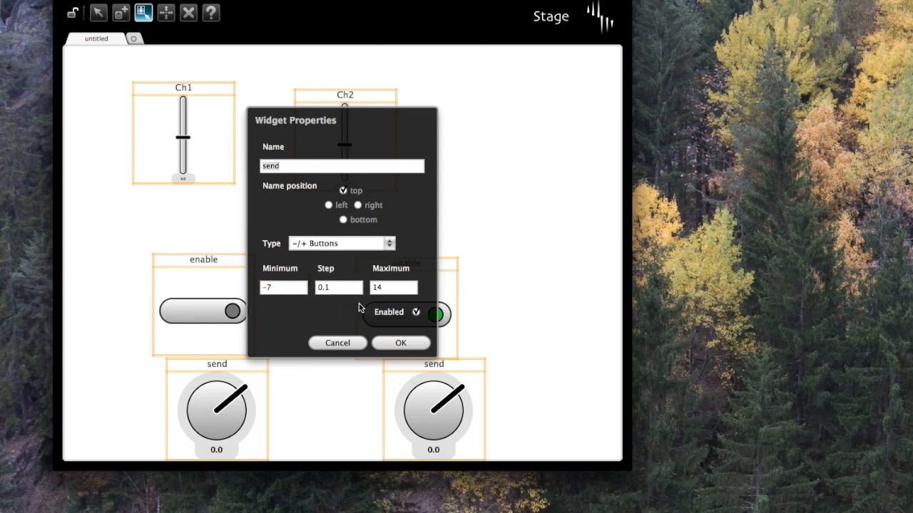
click(399, 347)
double_click(442, 369)
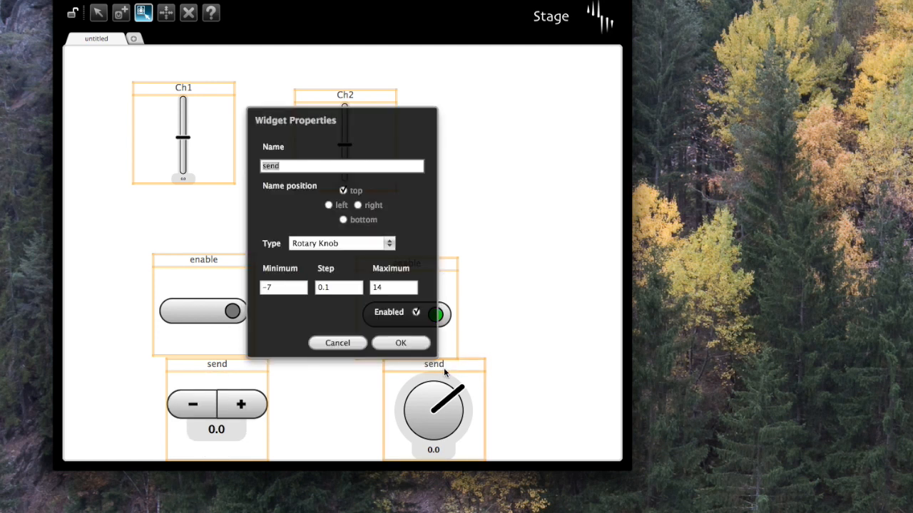
click(364, 238)
click(347, 305)
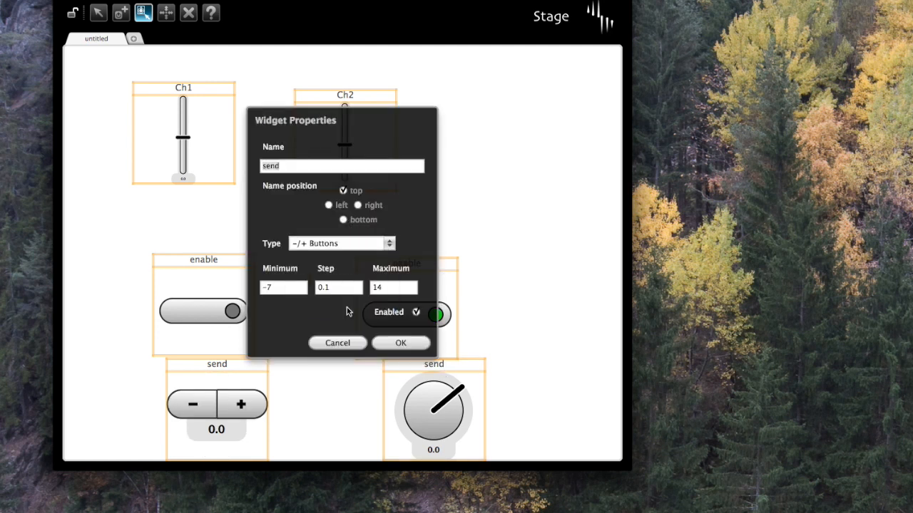
click(401, 343)
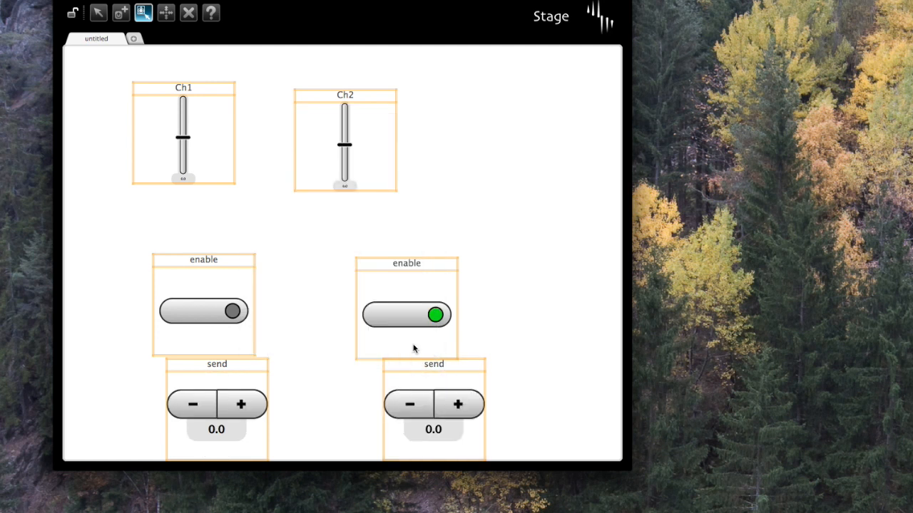
Move the Ch1 and Ch2 sliders to the canvas's upper-left corner and resize both to be narrower and taller
click(167, 13)
drag(159, 88, 127, 64)
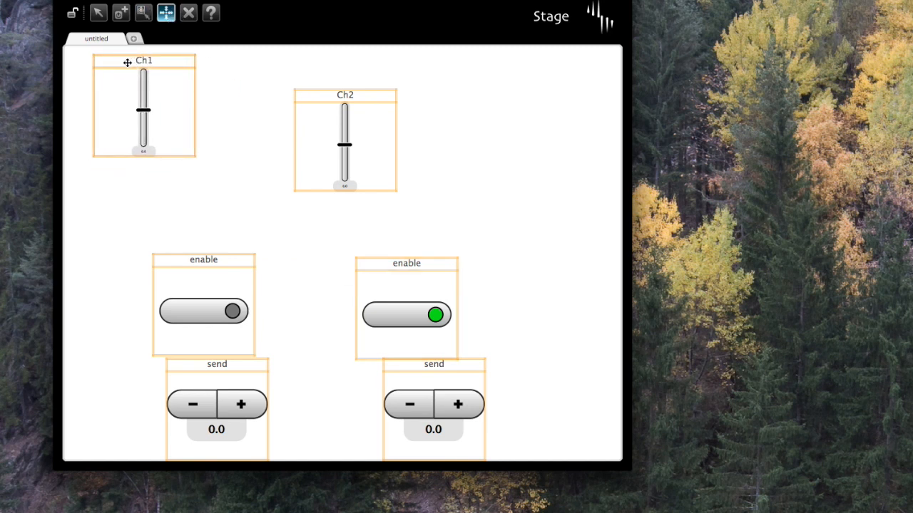
drag(188, 153, 144, 204)
drag(336, 93, 172, 60)
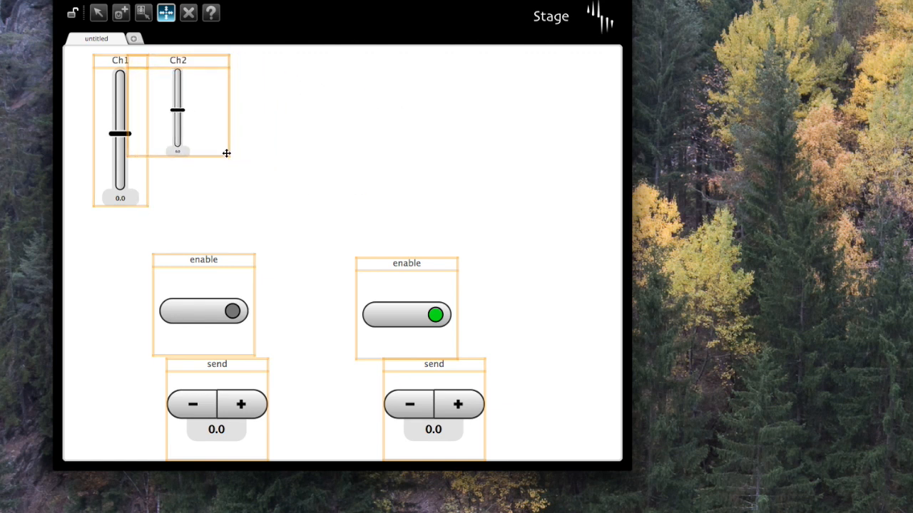
drag(228, 155, 193, 205)
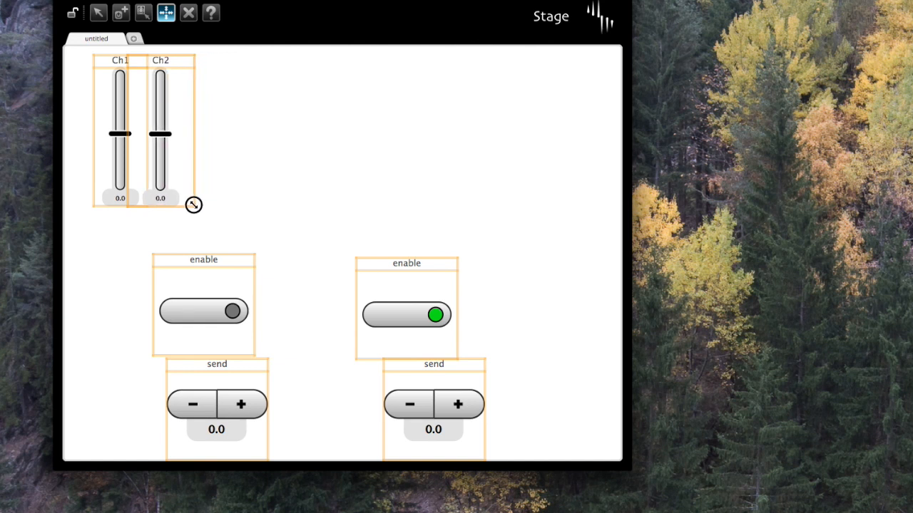
Shrink the channel 1 enable switch to fit directly beneath the Ch1 slider, and shift the Ch2 slider clear of Ch1
drag(254, 354, 233, 308)
drag(214, 268, 141, 222)
drag(175, 57, 211, 59)
drag(158, 270, 133, 270)
drag(99, 229, 111, 223)
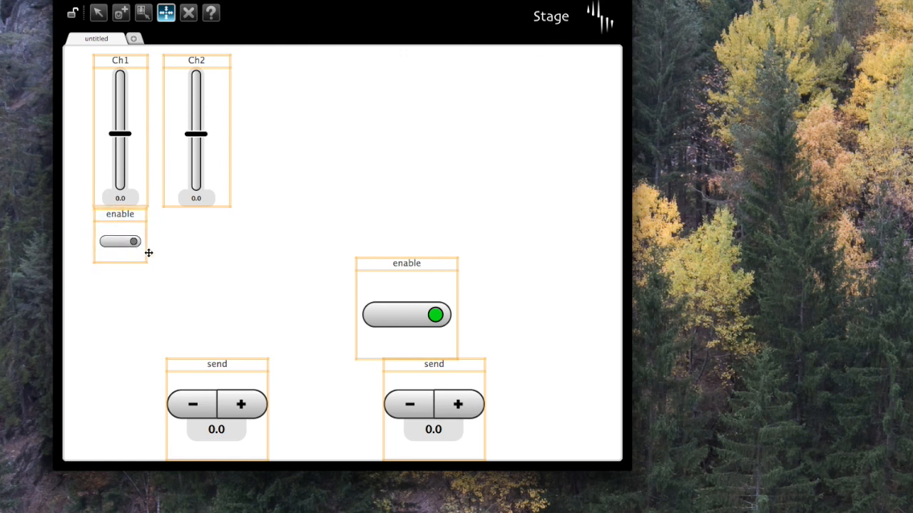
drag(145, 259, 147, 262)
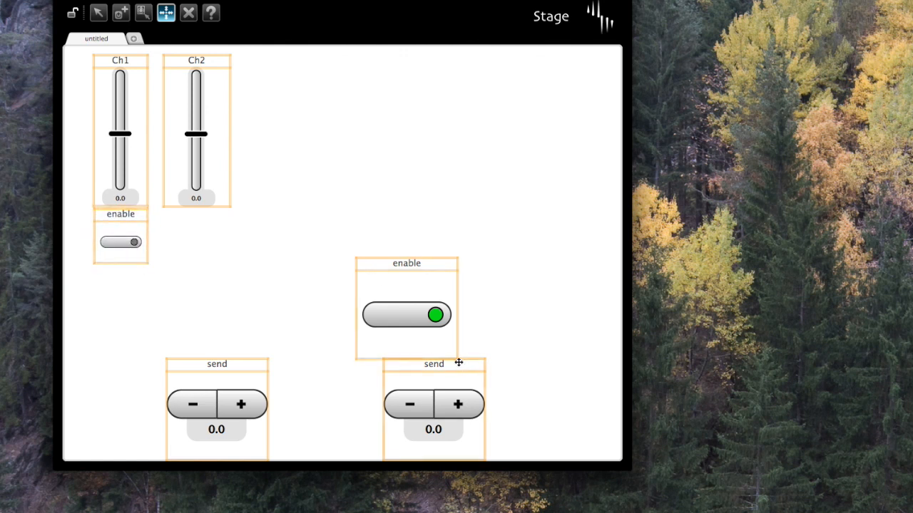
Shrink the channel 2 enable switch, place it beside the channel 1 switch, and fit the Ch2 slider above it against Ch1
drag(456, 358, 415, 327)
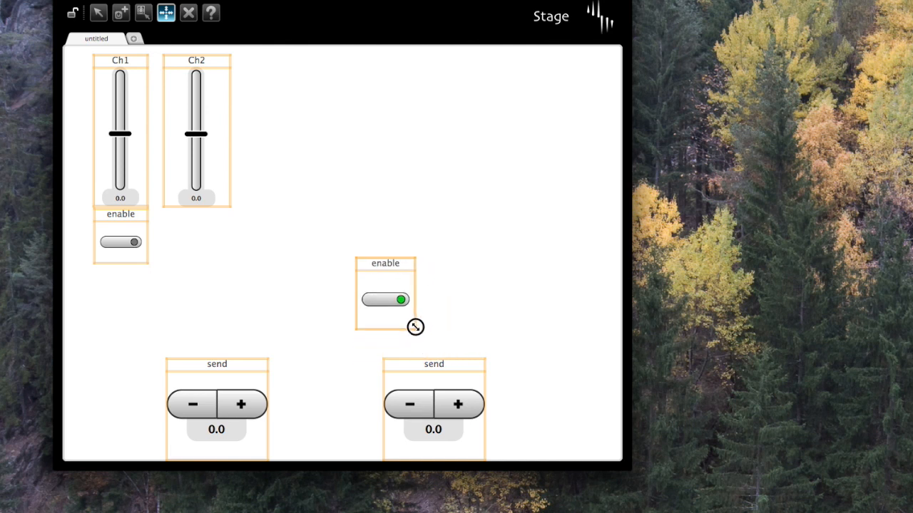
drag(398, 266, 189, 211)
drag(213, 271, 210, 263)
drag(206, 62, 194, 63)
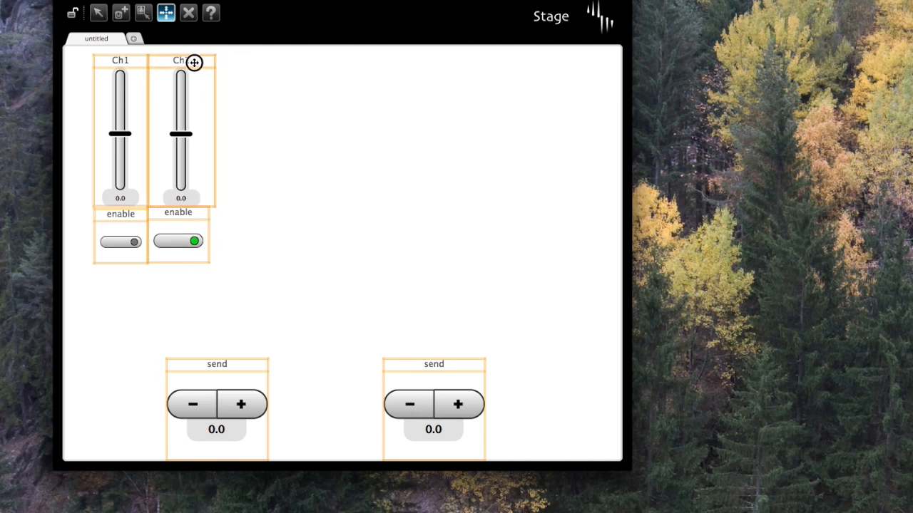
drag(215, 204, 205, 204)
Shrink the channel 1 send buttons and fit them directly beneath the channel 1 enable switch
drag(267, 459, 263, 417)
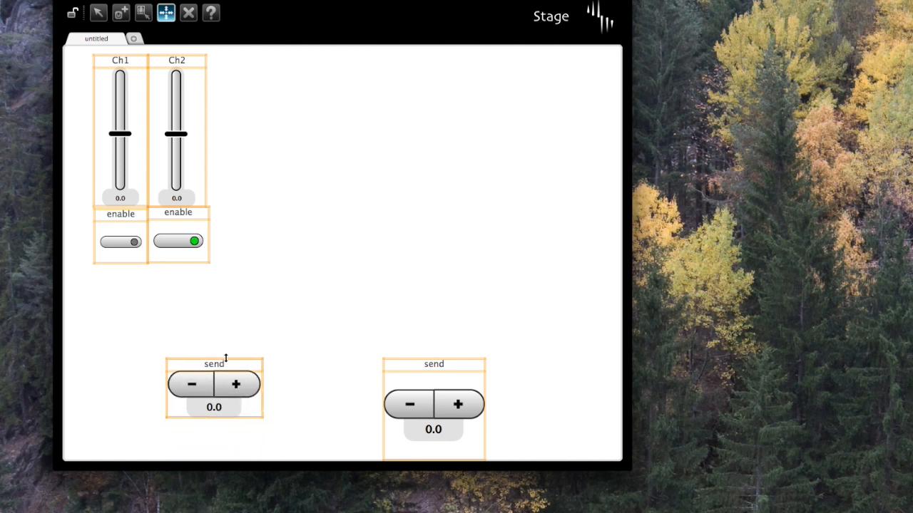
drag(228, 362, 158, 272)
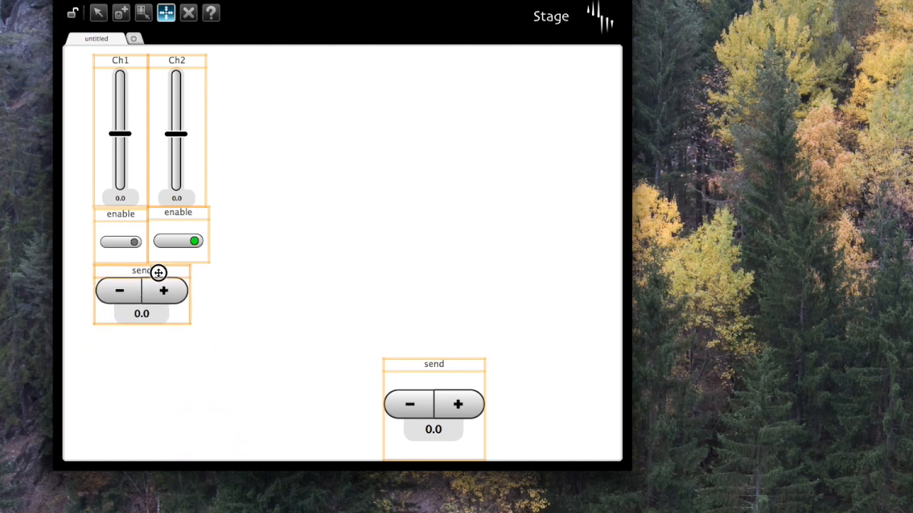
drag(188, 321, 147, 316)
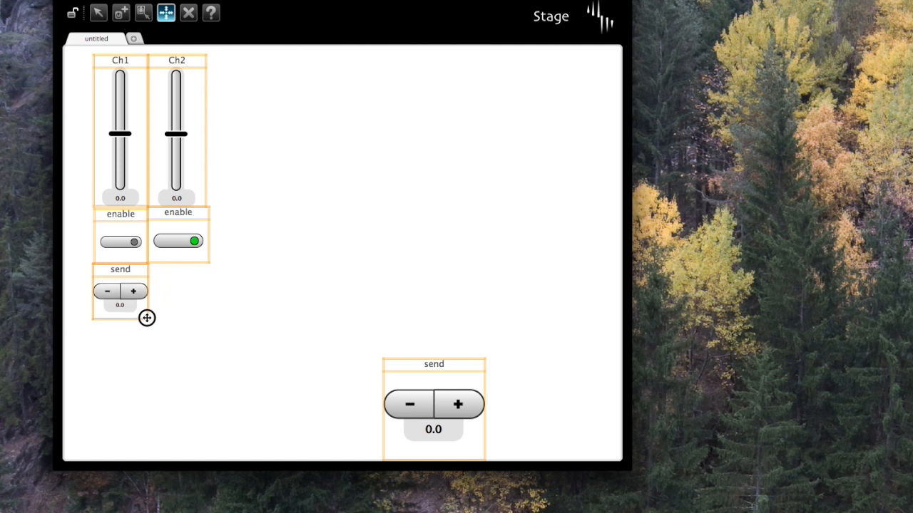
Shrink the channel 2 send buttons and fit them beneath the channel 2 enable switch, beside the channel 1 send
drag(484, 457, 452, 410)
drag(435, 367, 198, 269)
drag(214, 316, 208, 319)
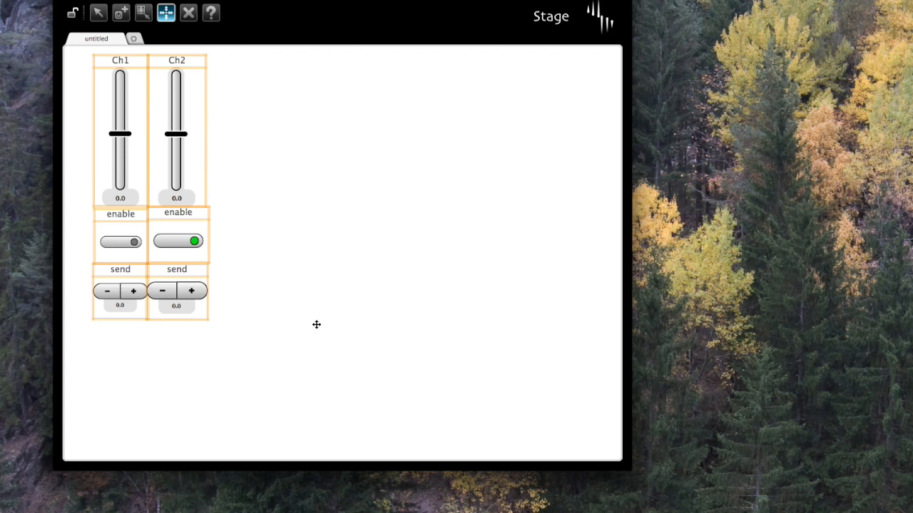
Lock the canvas against edits, and lower the Ch1 slider to -2.5 and the Ch2 slider to -3.1
click(72, 14)
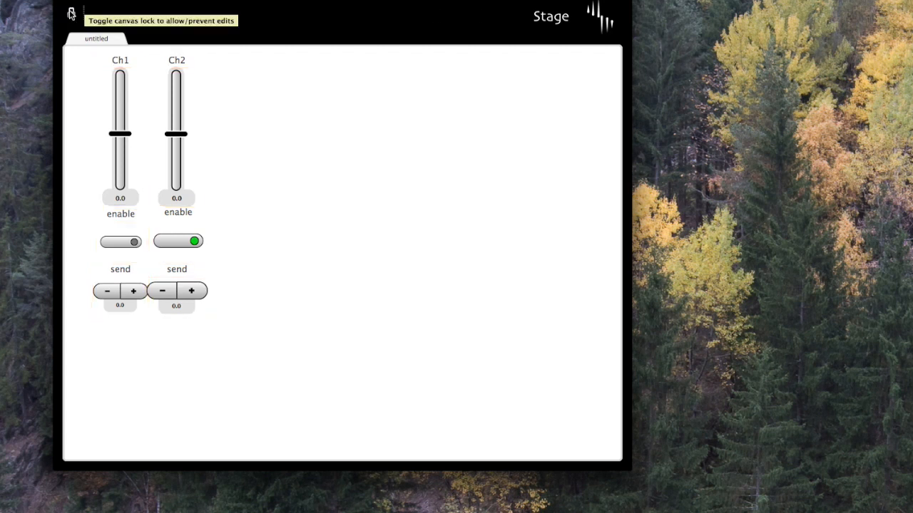
drag(116, 133, 133, 161)
drag(177, 135, 178, 165)
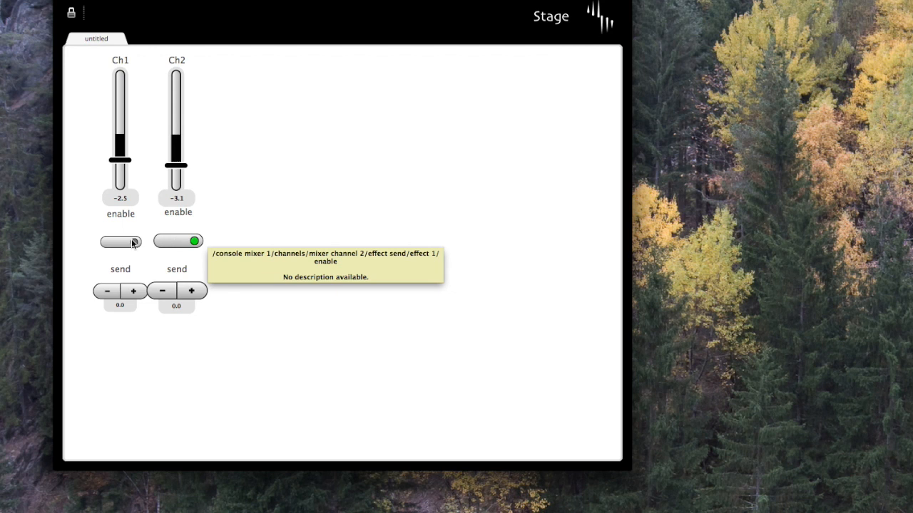
Test the enable switches by toggling channel 2 off and on again and trying channel 1
click(182, 243)
click(190, 243)
click(122, 239)
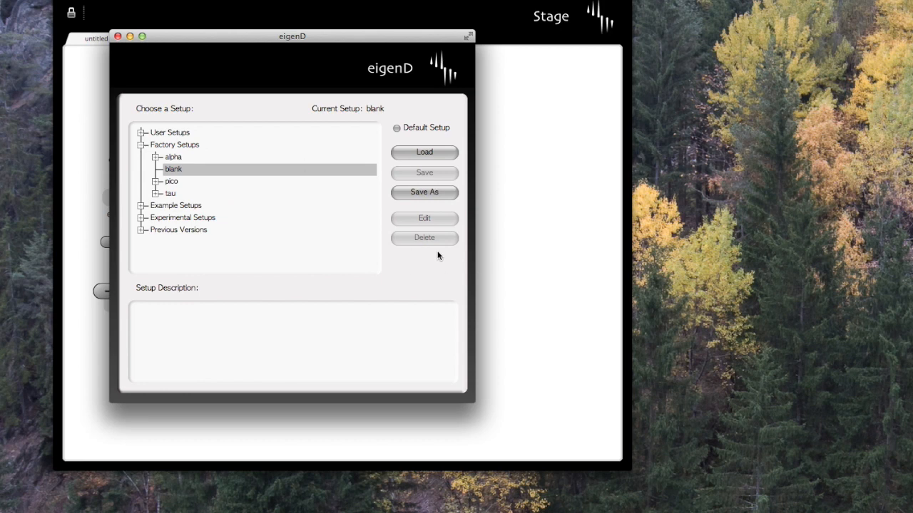
Switch to the eigenD setup window and move it clear of the Stage mixer controls
drag(199, 37, 531, 100)
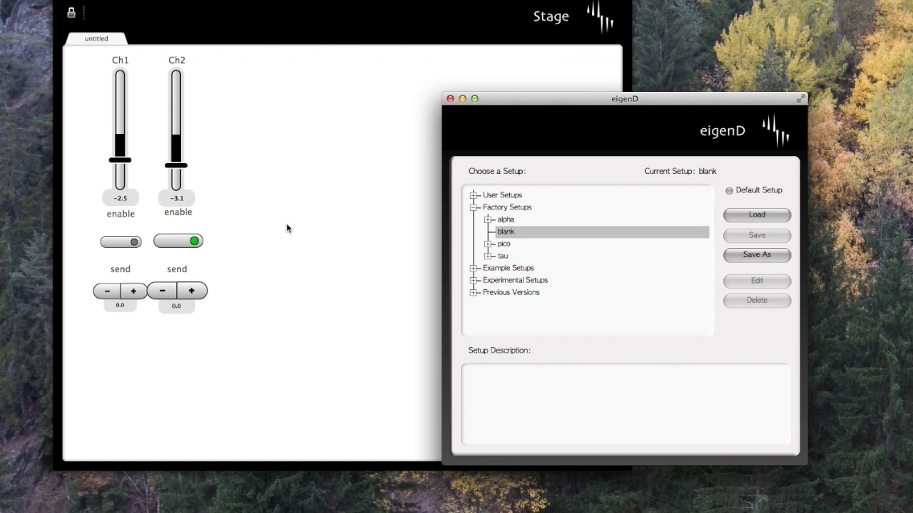